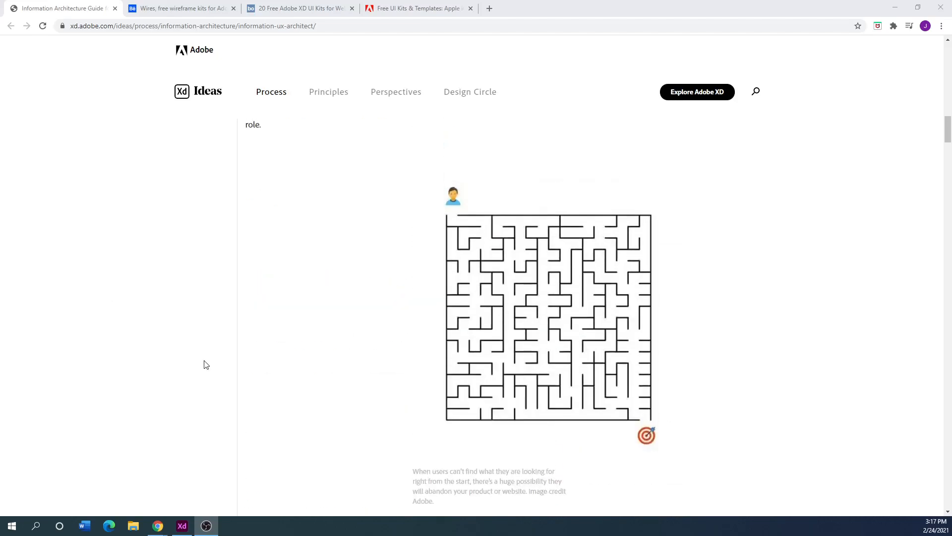
# Step: Look through the Adobe XD Ideas article on information architecture in UX, including the maze illustration and the content/context diagram
pyautogui.scroll(8, 206, 358)
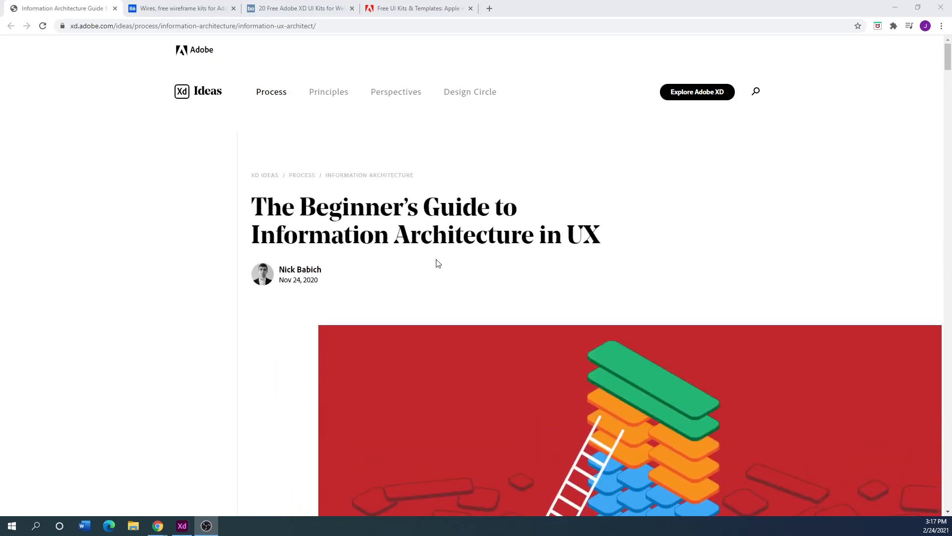
pyautogui.scroll(-8, 179, 367)
pyautogui.scroll(-10, 180, 367)
pyautogui.scroll(-4, 179, 367)
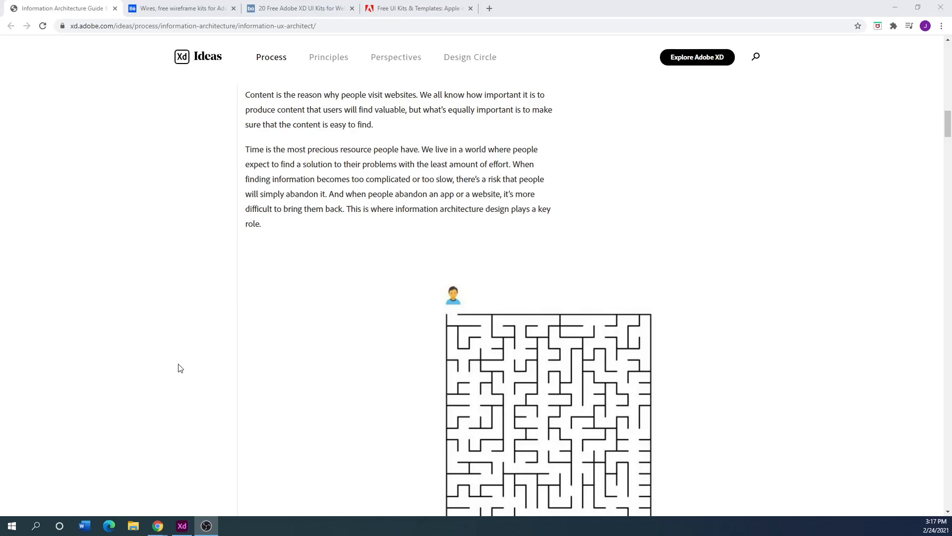
pyautogui.scroll(-4, 179, 368)
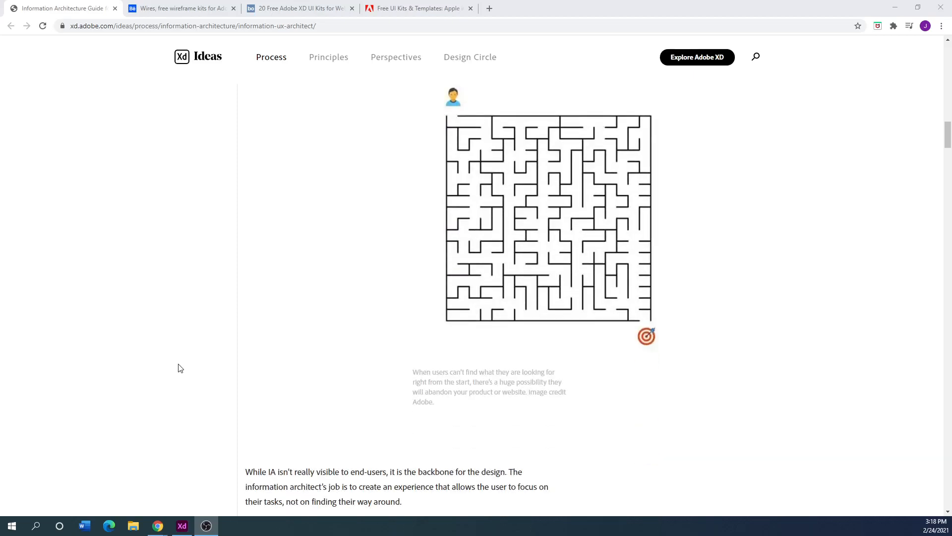
pyautogui.scroll(8, 180, 367)
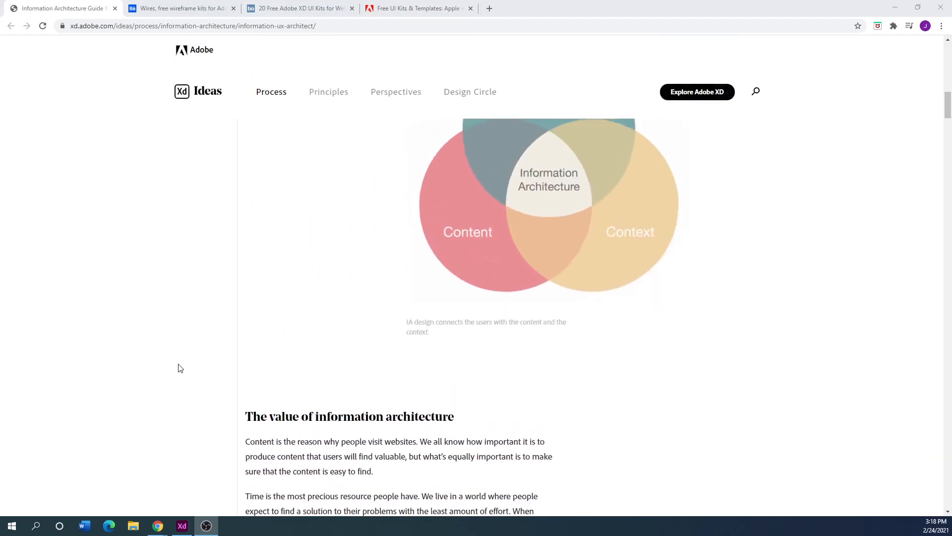
pyautogui.scroll(10, 180, 368)
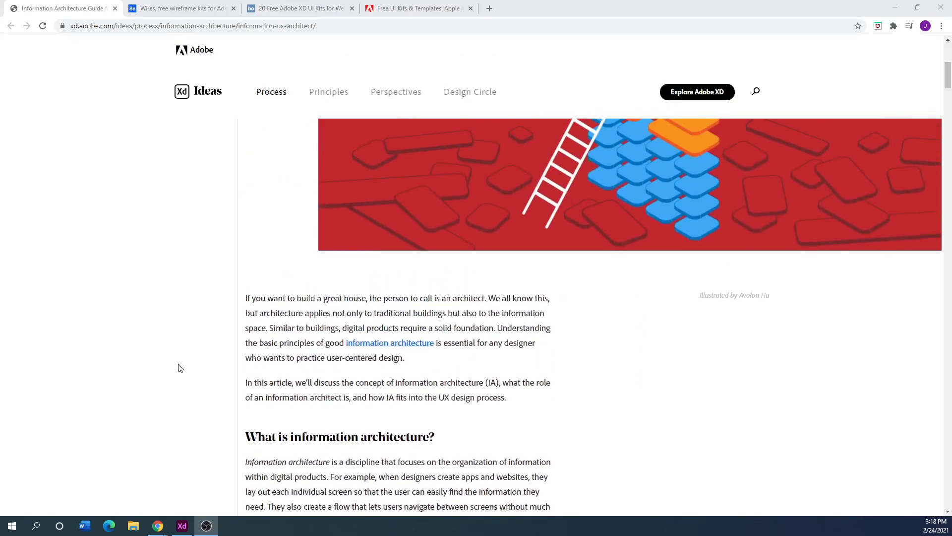
pyautogui.scroll(6, 180, 367)
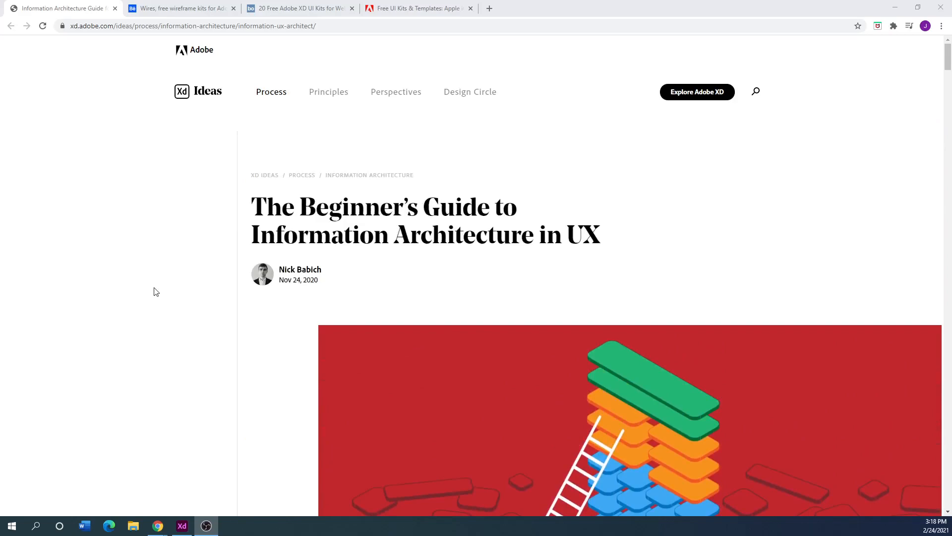
# Step: Close the open untitled Adobe XD document and bring the browser with the article back to full screen
pyautogui.moveTo(572, 7); pyautogui.dragTo(0, 65)
pyautogui.moveTo(441, 161); pyautogui.dragTo(380, 146)
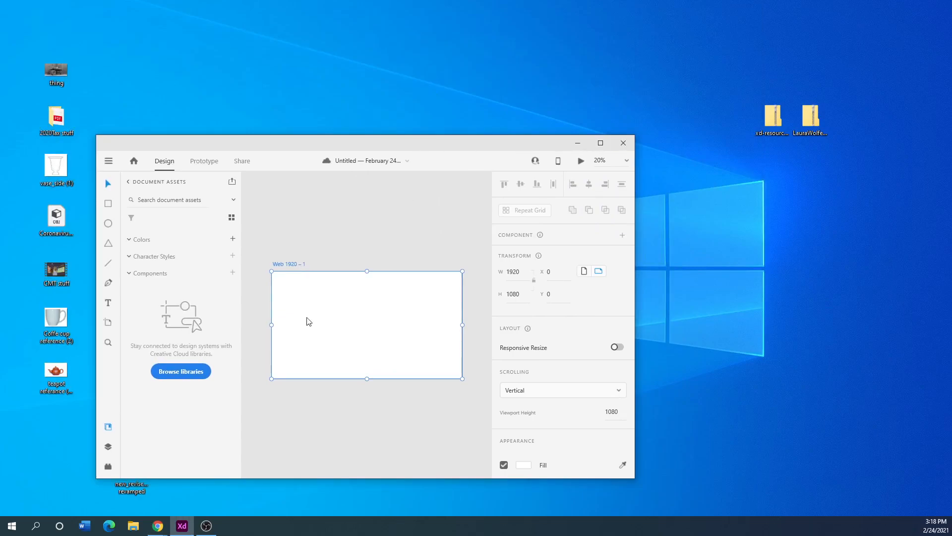
pyautogui.hotkey('alt', 'F4')
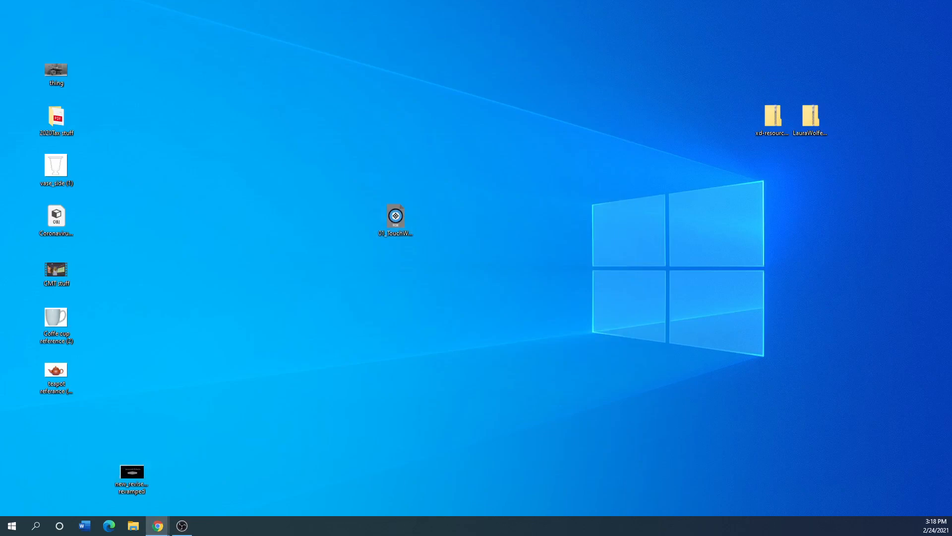
pyautogui.press('super+shift+Right')
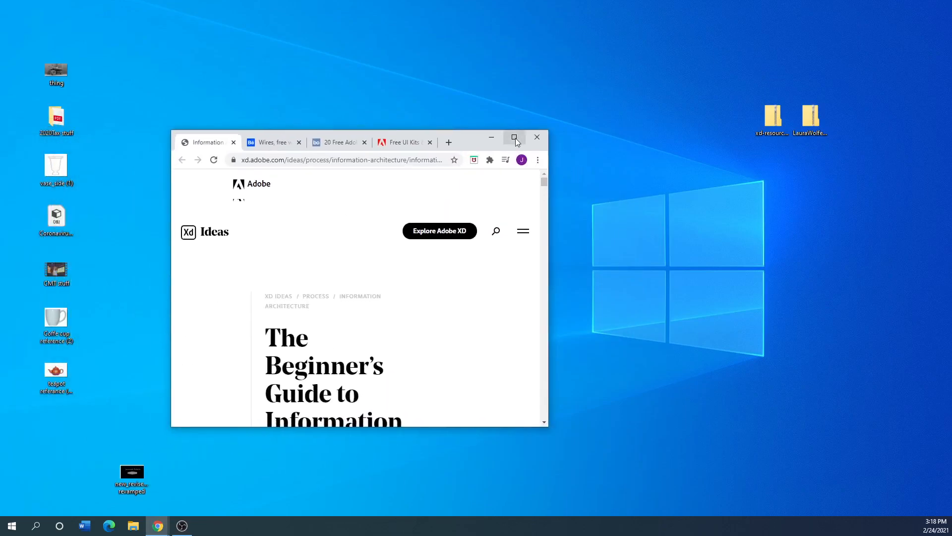
pyautogui.click(515, 137)
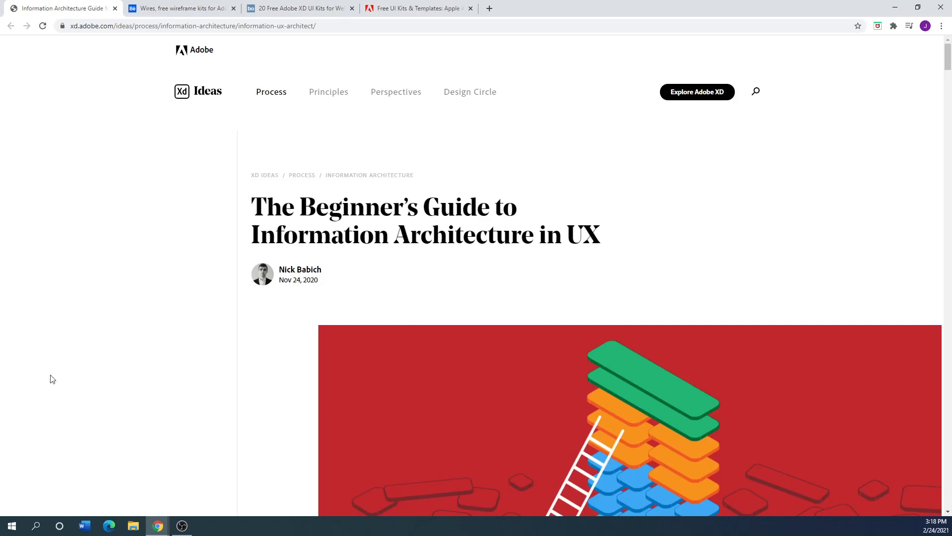
pyautogui.hotkey('alt', 'Tab')
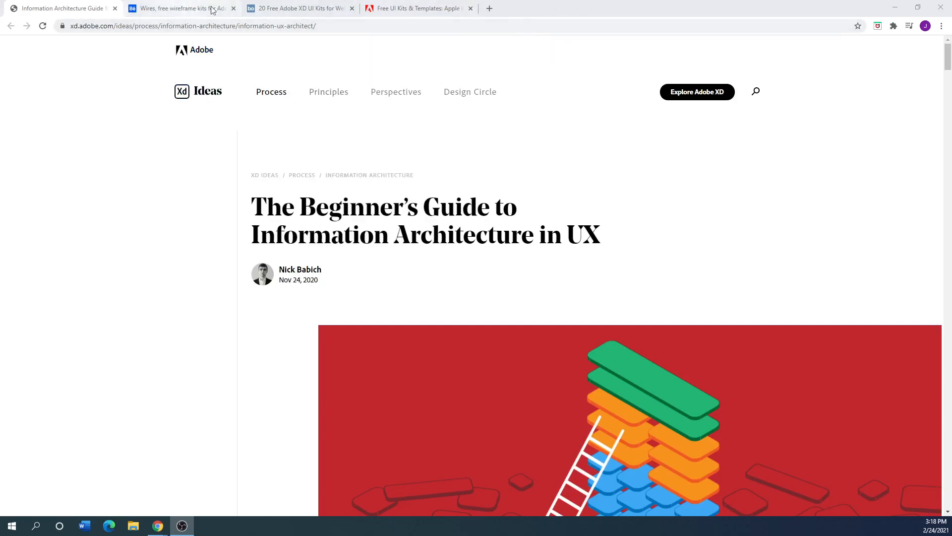
# Step: Look over the free UI kit resources on Adobe's UI kits page, the Speckyboy list and the Behance Wires project
pyautogui.click(404, 9)
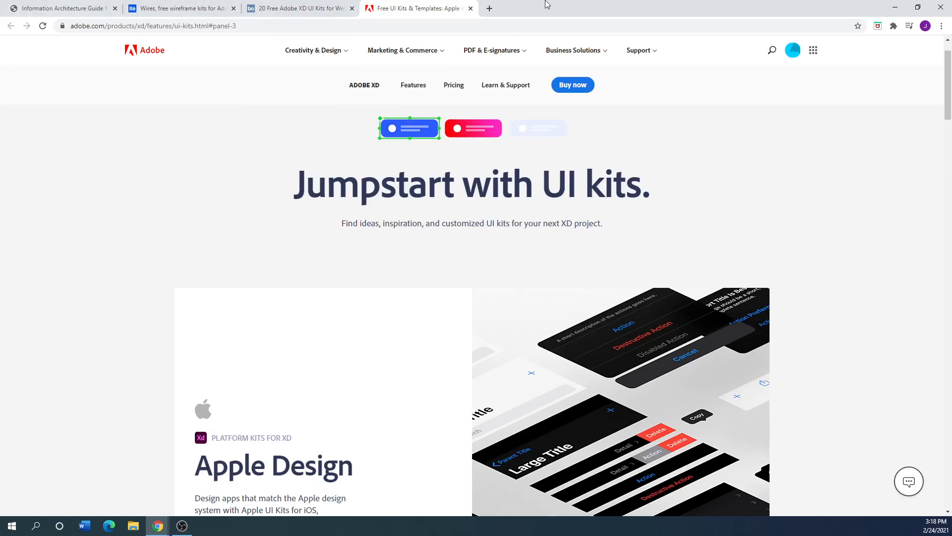
pyautogui.scroll(-5, 144, 380)
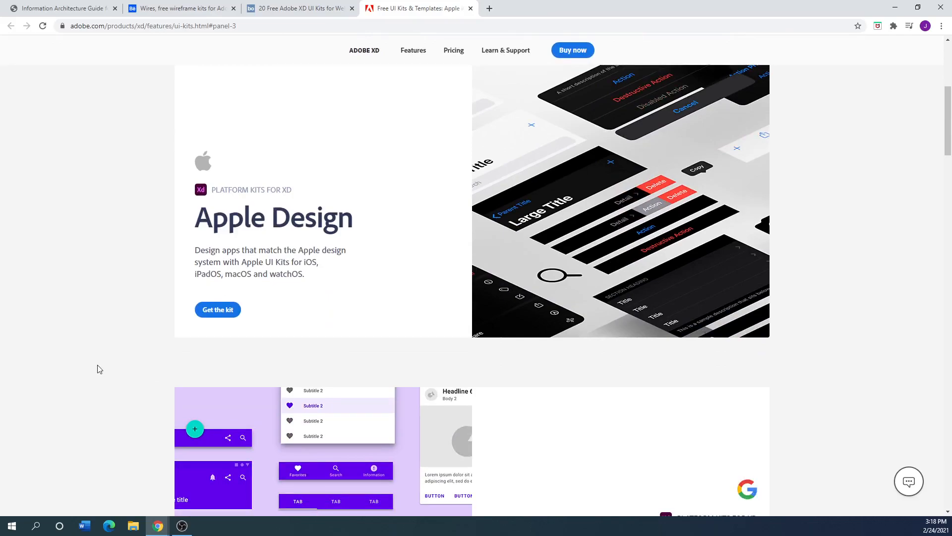
pyautogui.scroll(6, 110, 446)
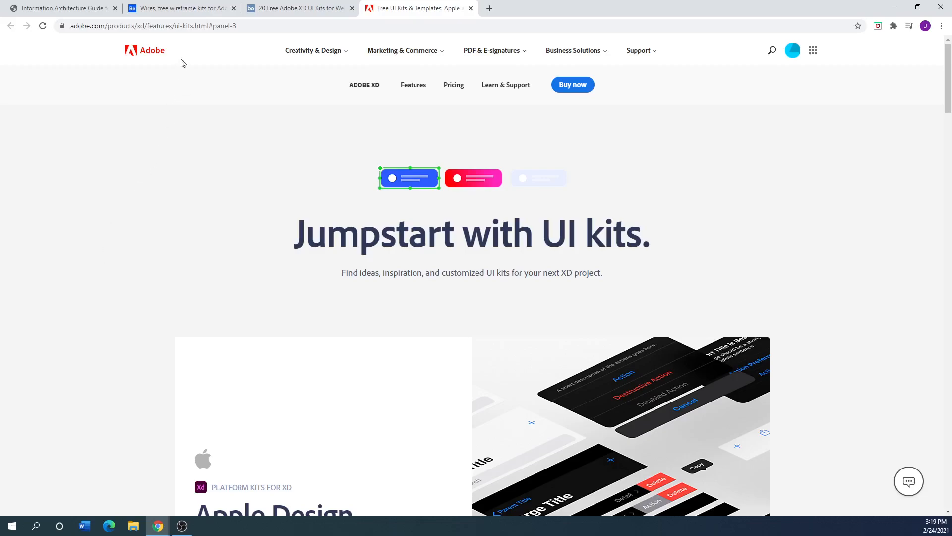
pyautogui.click(278, 8)
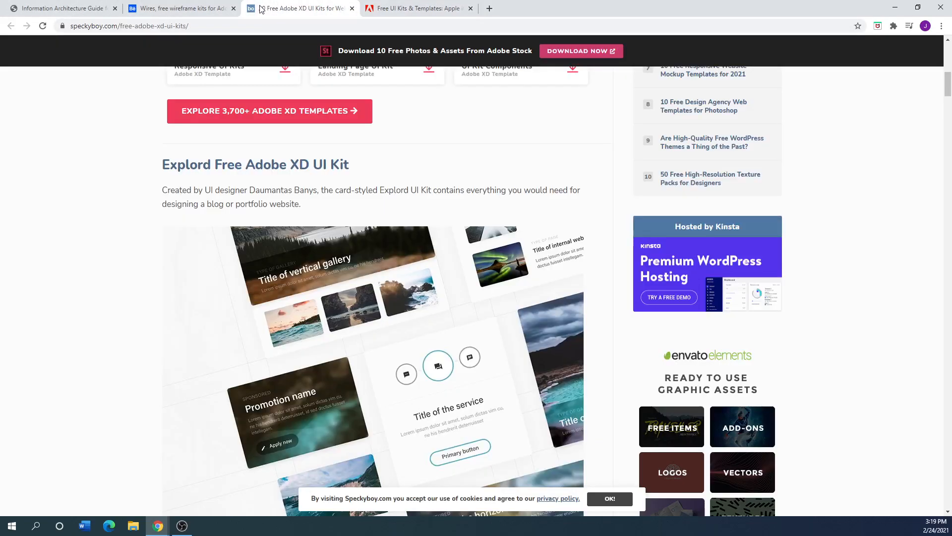
pyautogui.click(189, 10)
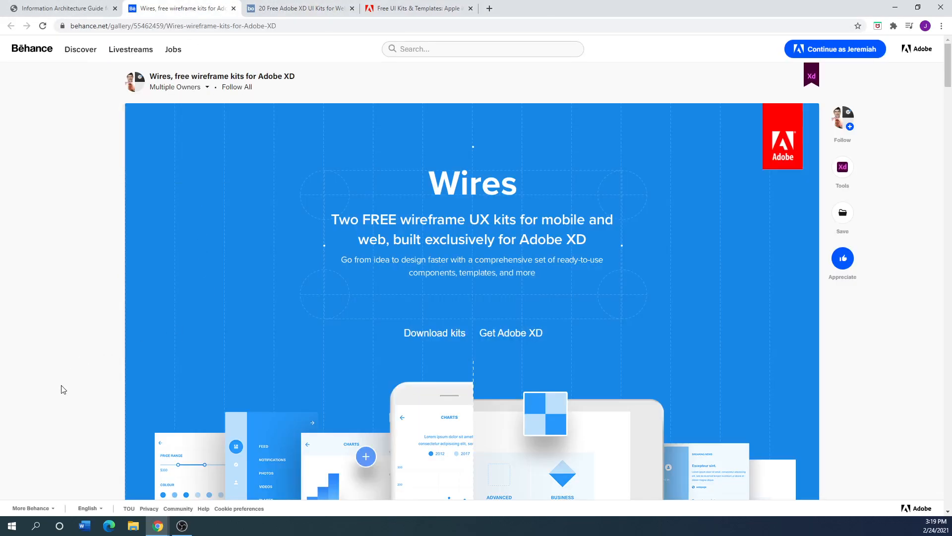
pyautogui.scroll(-4, 377, 332)
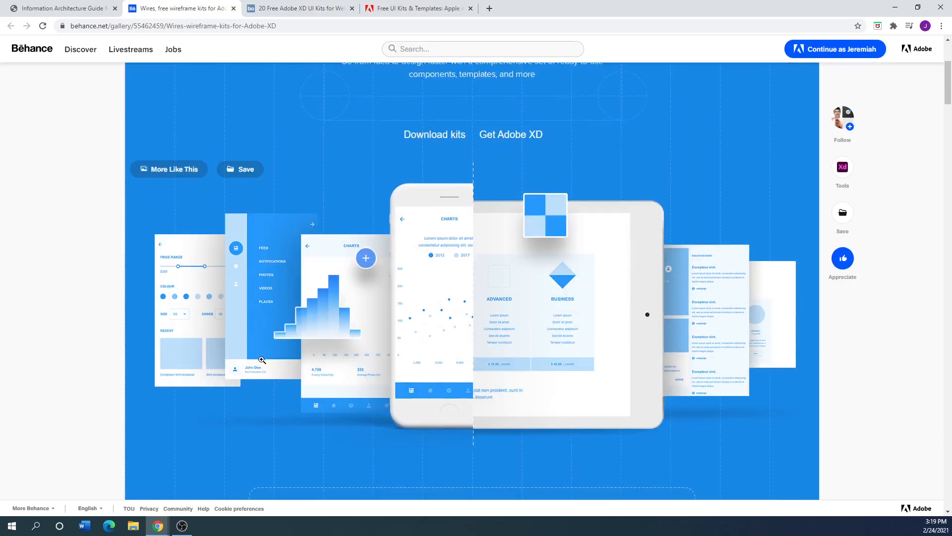
pyautogui.scroll(3, 164, 334)
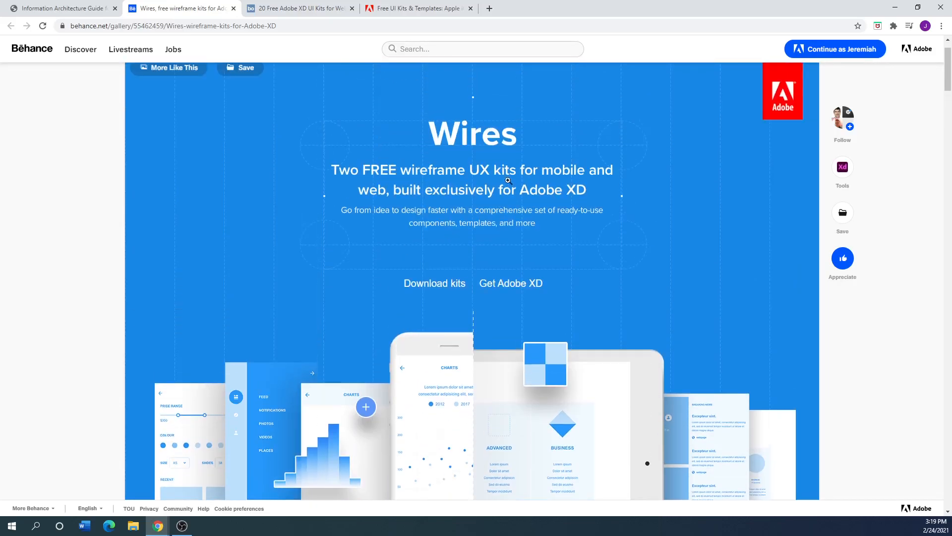
pyautogui.scroll(-3, 346, 368)
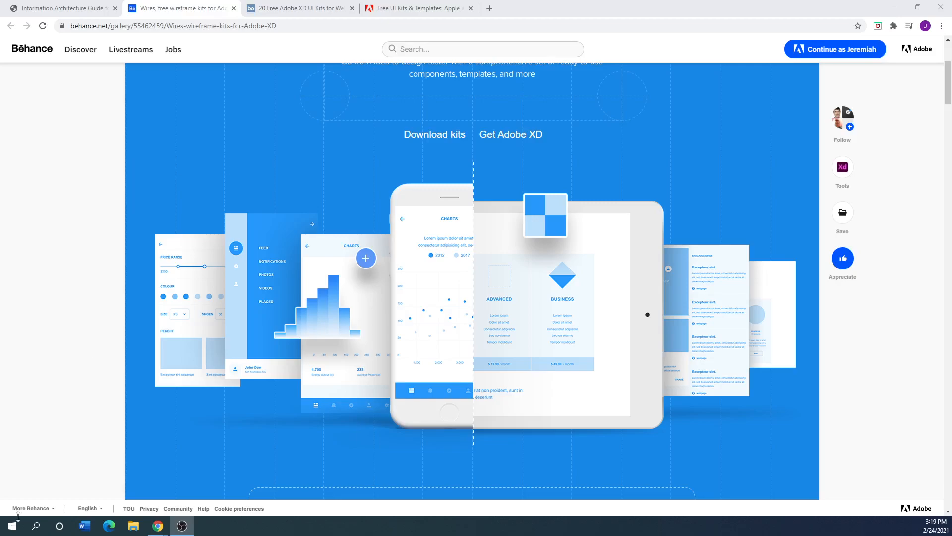
# Step: Launch Adobe XD and move the browser window out of the way of its start screen
pyautogui.click(37, 529)
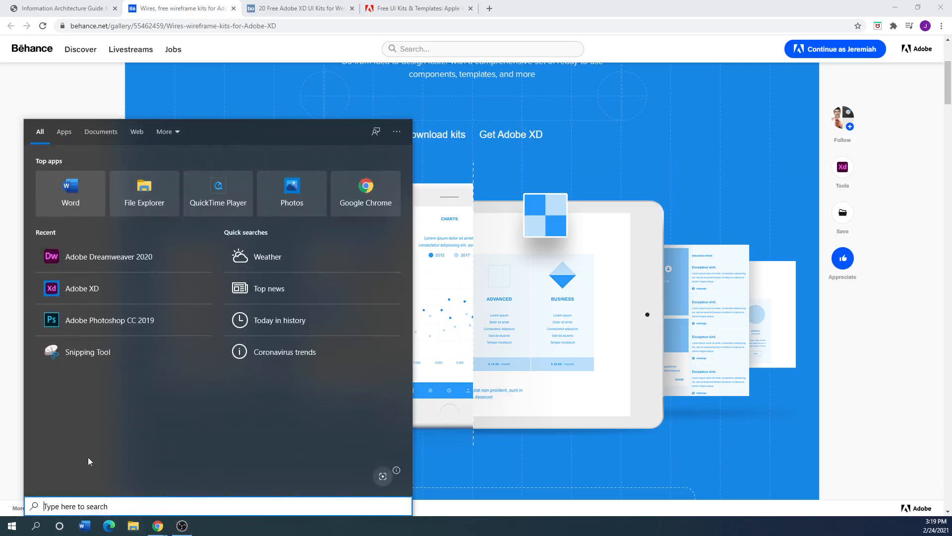
pyautogui.click(83, 291)
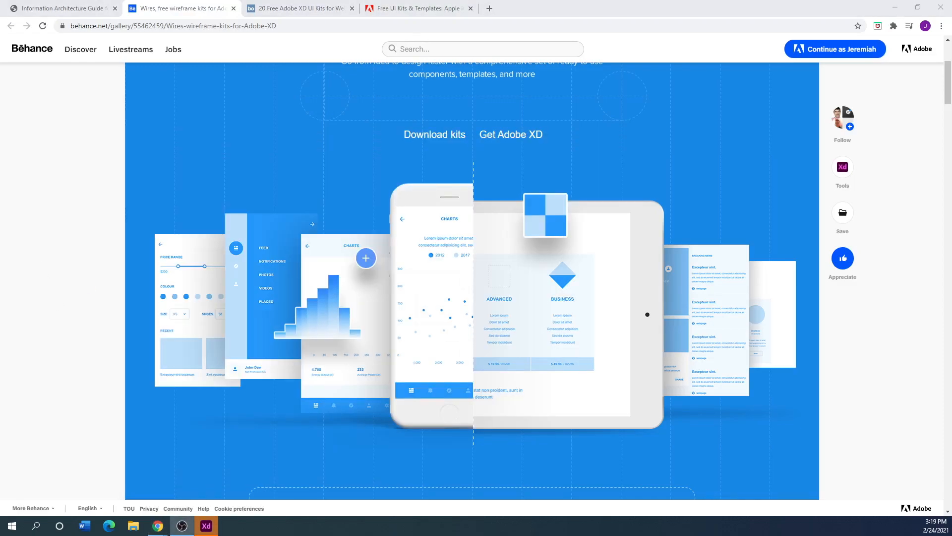
pyautogui.moveTo(537, 10); pyautogui.dragTo(0, 114)
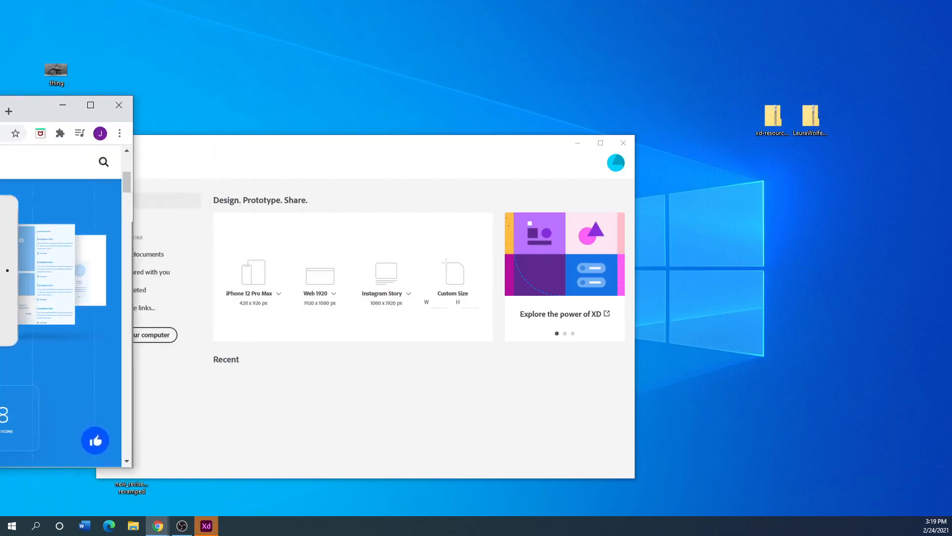
pyautogui.click(78, 104)
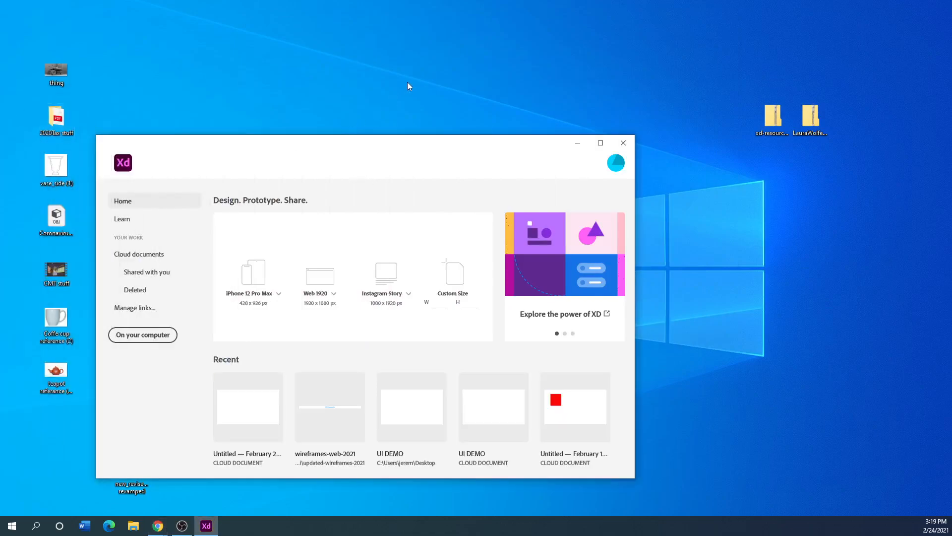
# Step: Enlarge the Adobe XD start window and reposition it near the middle of the desktop
pyautogui.moveTo(262, 155); pyautogui.dragTo(399, 105)
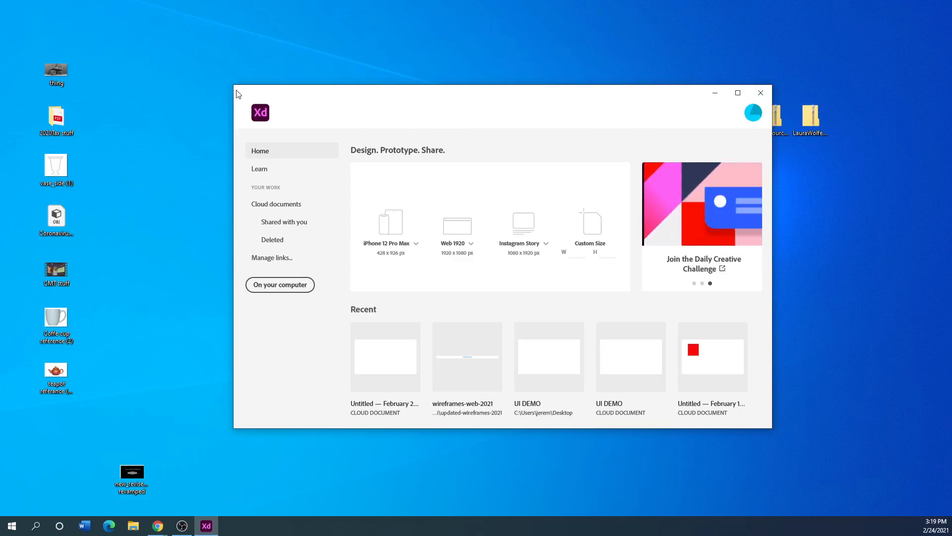
pyautogui.moveTo(232, 85); pyautogui.dragTo(120, 49)
pyautogui.moveTo(325, 59); pyautogui.dragTo(364, 54)
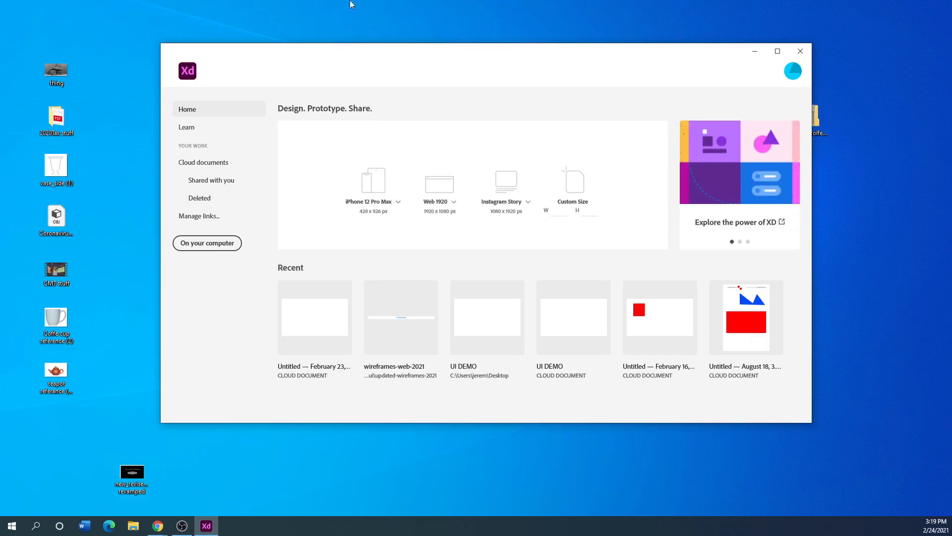
# Step: Open the Learn section and look through the available tutorials on design, components, prototyping and collaboration
pyautogui.click(189, 128)
pyautogui.scroll(-3, 419, 248)
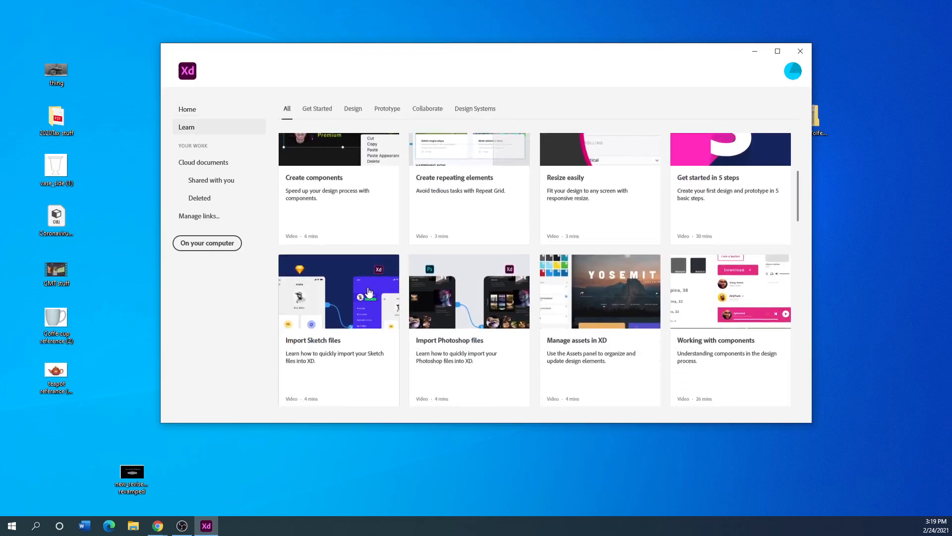
pyautogui.scroll(-2, 365, 291)
pyautogui.scroll(5, 323, 325)
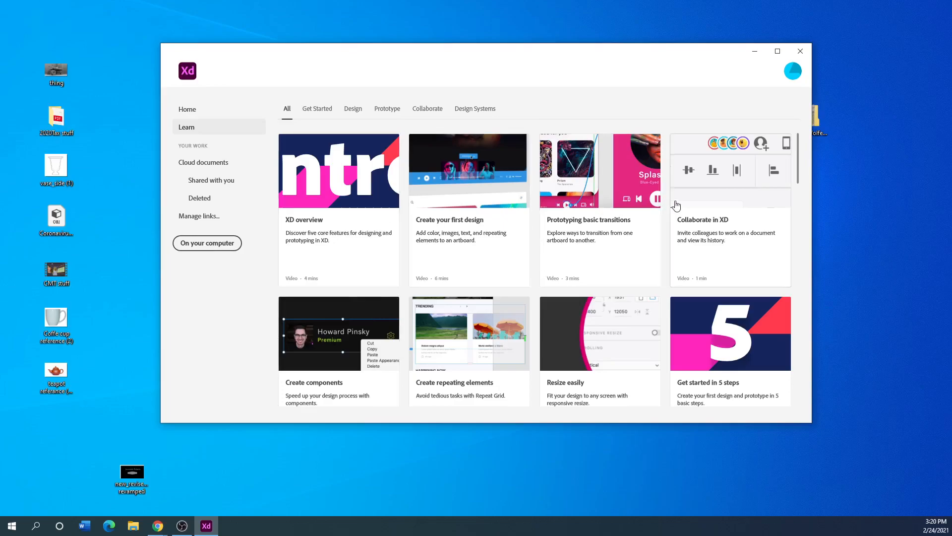
pyautogui.scroll(-5, 440, 310)
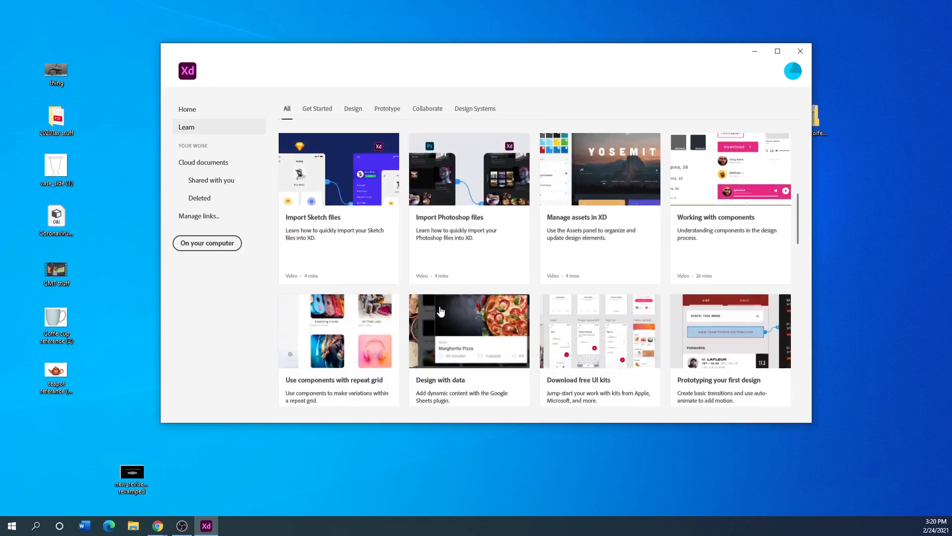
pyautogui.scroll(-4, 440, 310)
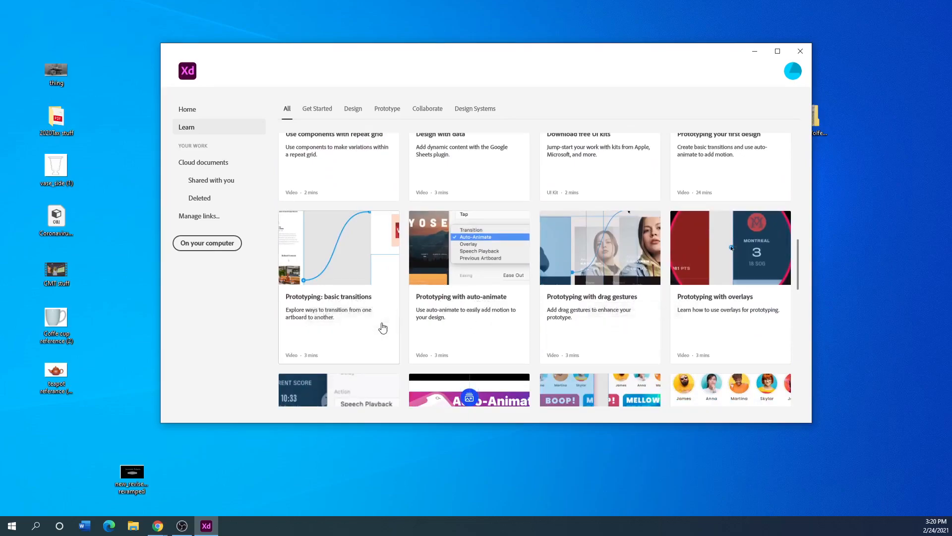
pyautogui.scroll(-3, 383, 327)
pyautogui.scroll(3, 383, 327)
pyautogui.scroll(-3, 410, 317)
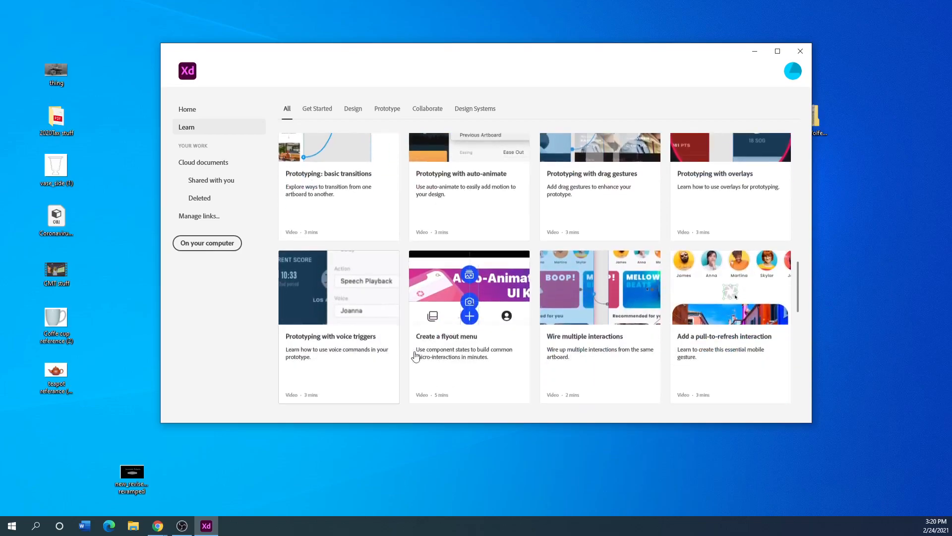
pyautogui.scroll(-3, 595, 332)
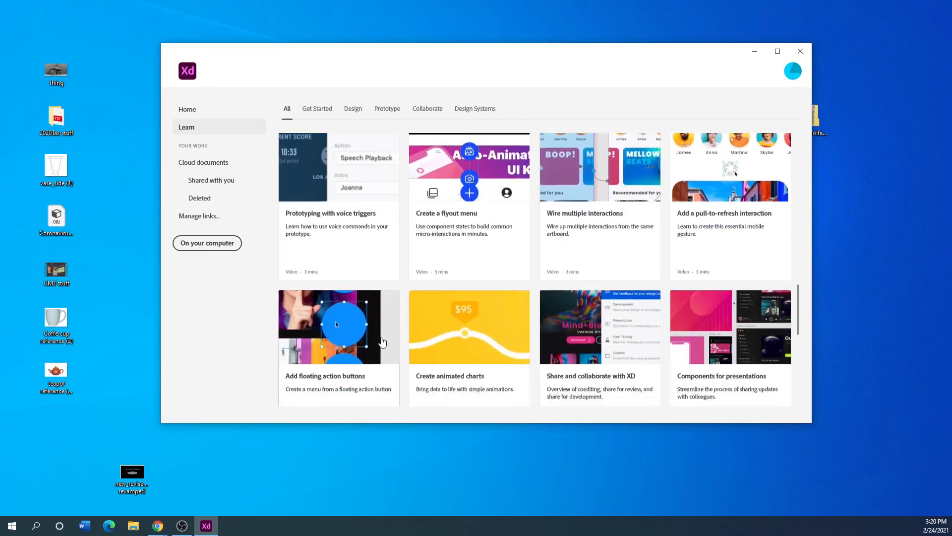
pyautogui.scroll(5, 329, 342)
pyautogui.scroll(5, 326, 346)
# Step: Return to the Home section, create a new Web 1920 (1920 × 1080) document and maximize its window
pyautogui.click(189, 109)
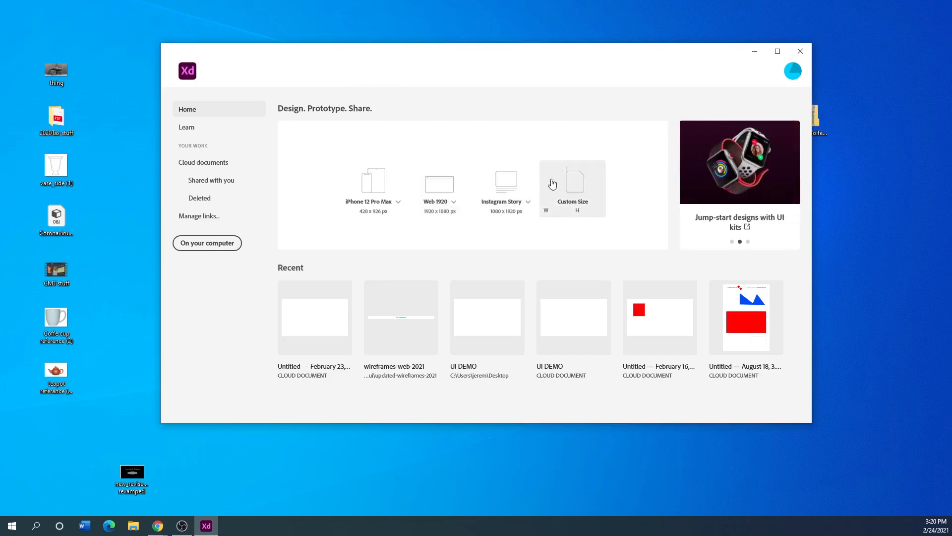
pyautogui.click(448, 205)
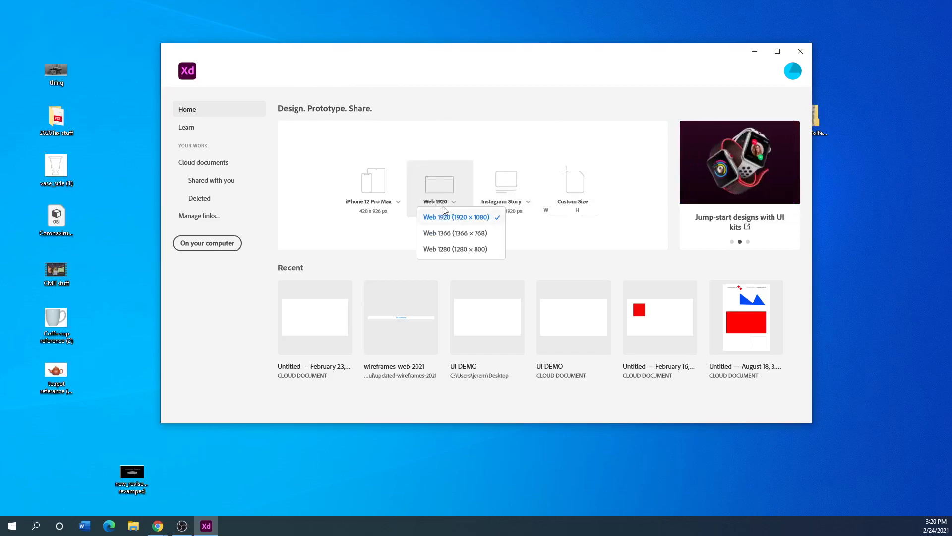
pyautogui.click(449, 196)
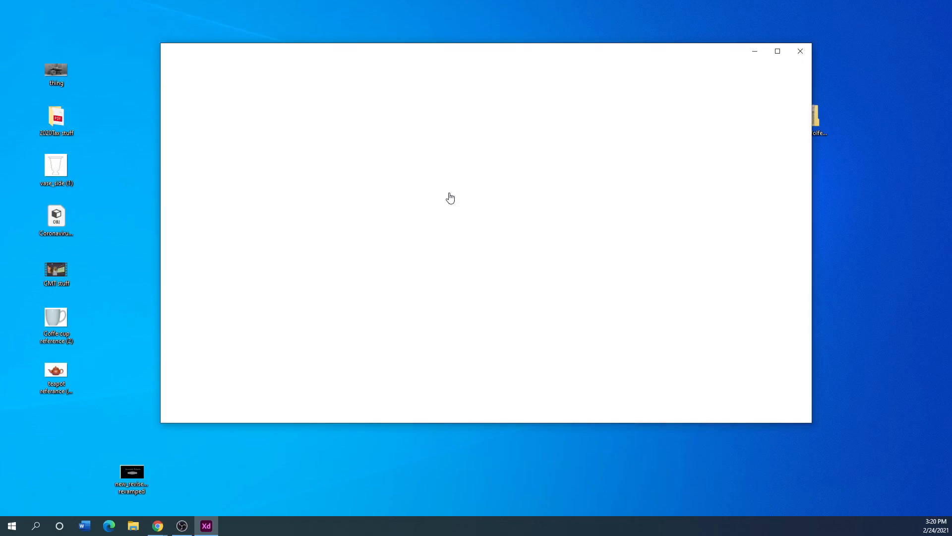
pyautogui.click(665, 49)
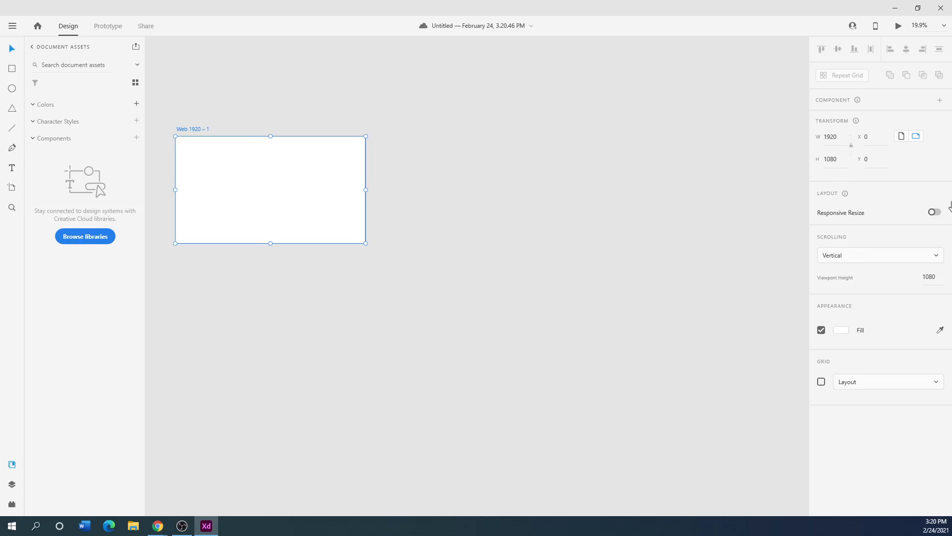
# Step: Draw an ellipse about 399 × 367 on the Web 1920 artboard and fill it with red #FF0D0D
pyautogui.moveTo(294, 278); pyautogui.dragTo(500, 308)
pyautogui.scroll(2, 461, 223)
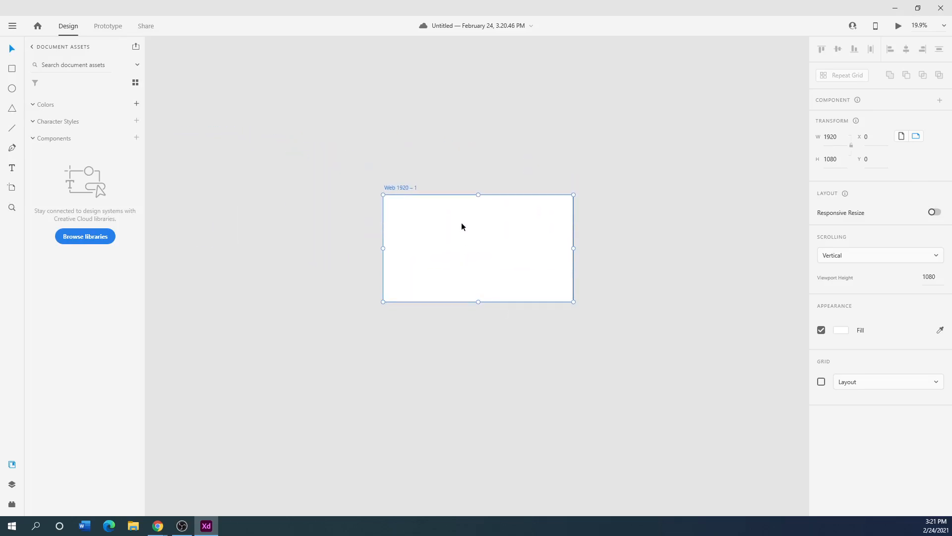
pyautogui.scroll(5, 461, 261)
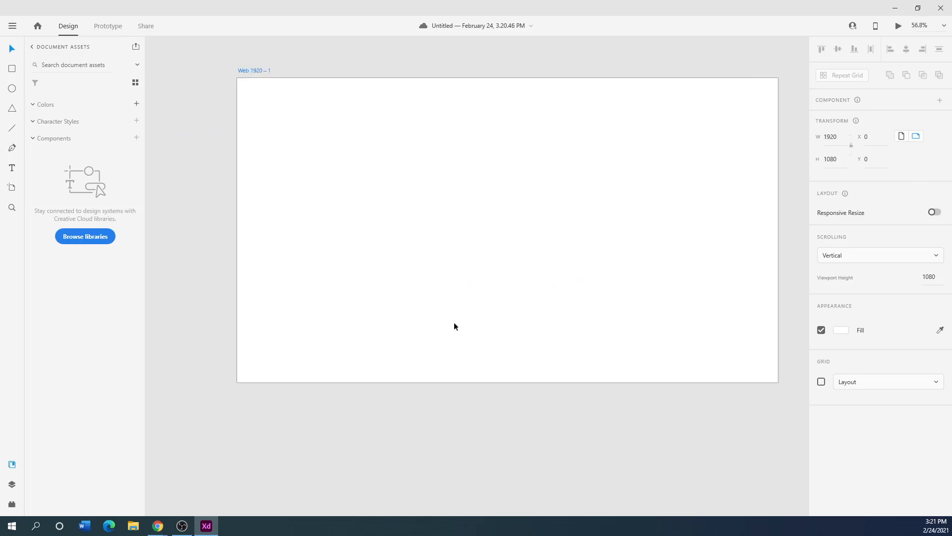
pyautogui.moveTo(419, 144); pyautogui.dragTo(485, 230)
pyautogui.moveTo(532, 248); pyautogui.dragTo(532, 248)
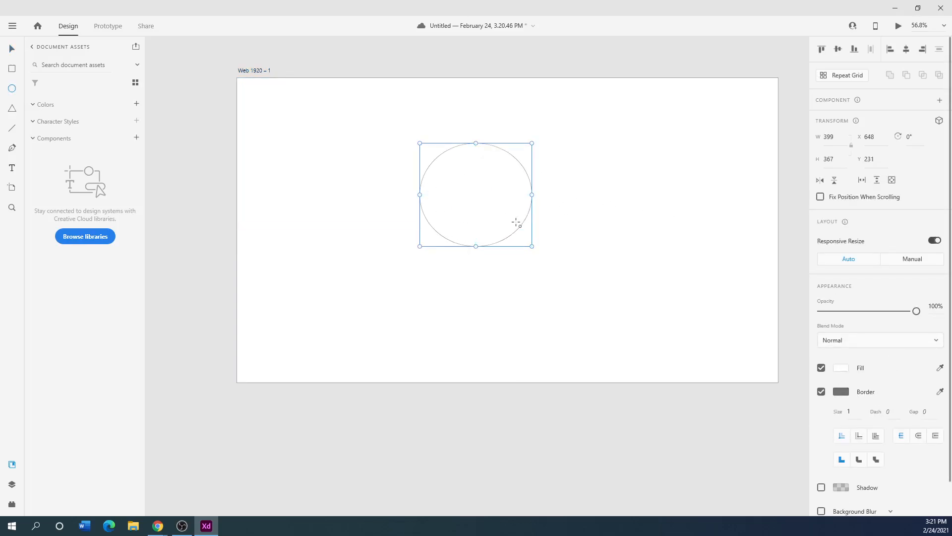
pyautogui.click(843, 369)
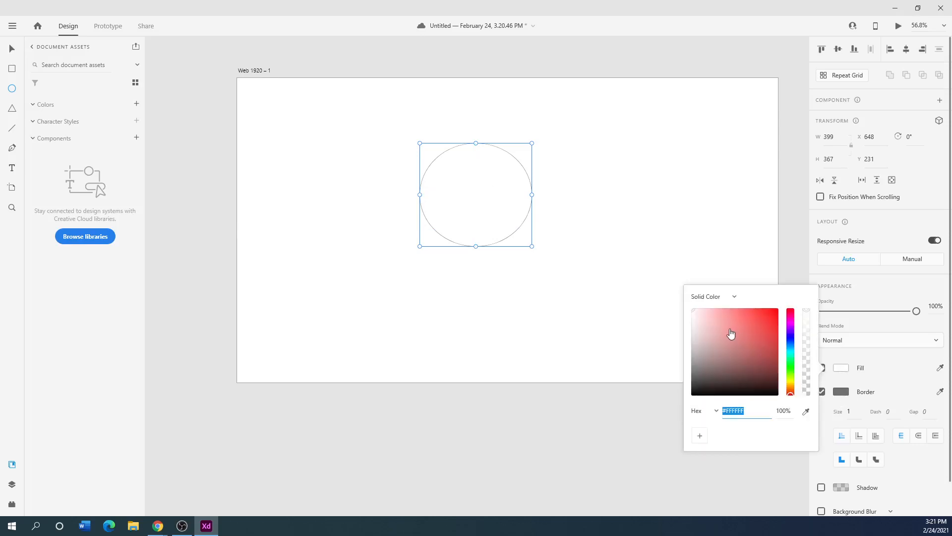
pyautogui.click(774, 308)
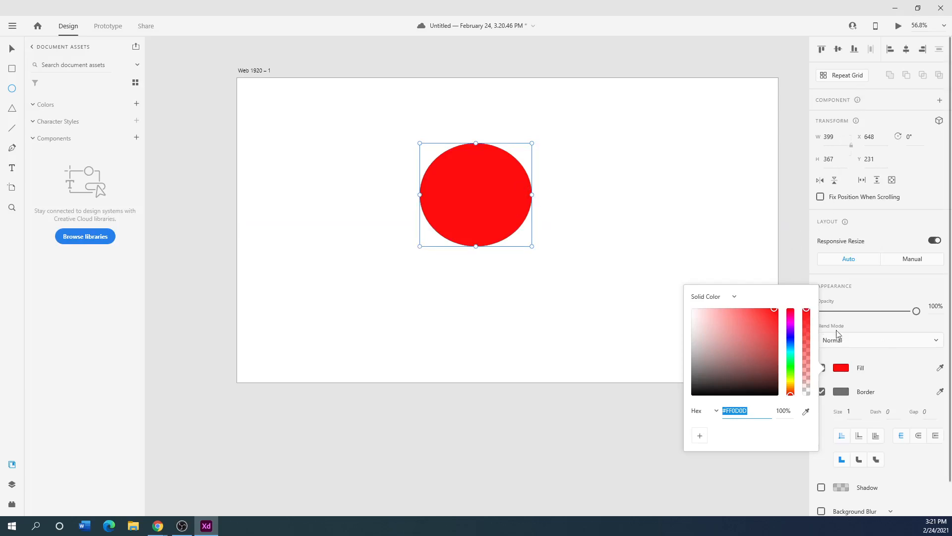
pyautogui.scroll(-1, 833, 475)
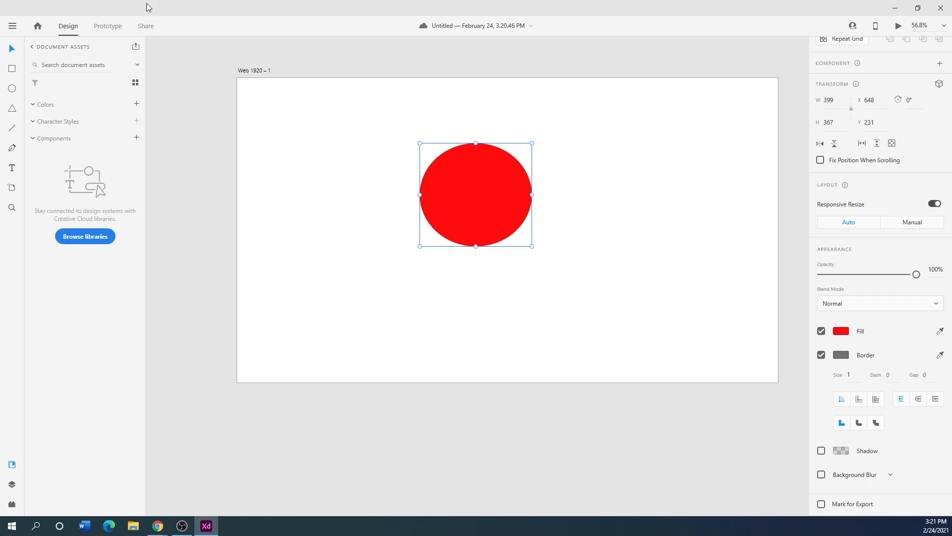
# Step: Bring up the browser's Wires wireframe kits page on Behance, look through it and minimize the window
pyautogui.moveTo(0, 84); pyautogui.dragTo(557, 67)
pyautogui.scroll(-3, 460, 262)
pyautogui.scroll(-2, 460, 262)
pyautogui.scroll(6, 436, 276)
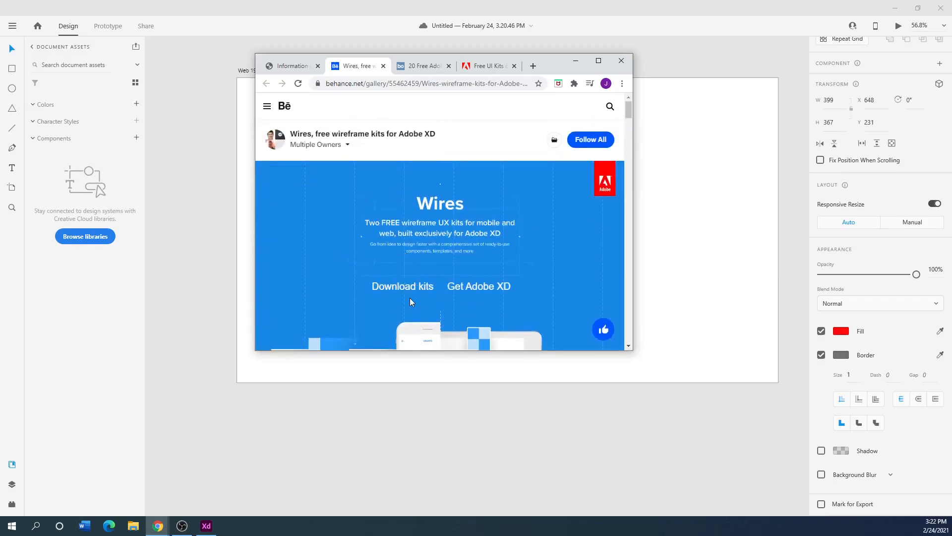
pyautogui.scroll(-3, 397, 293)
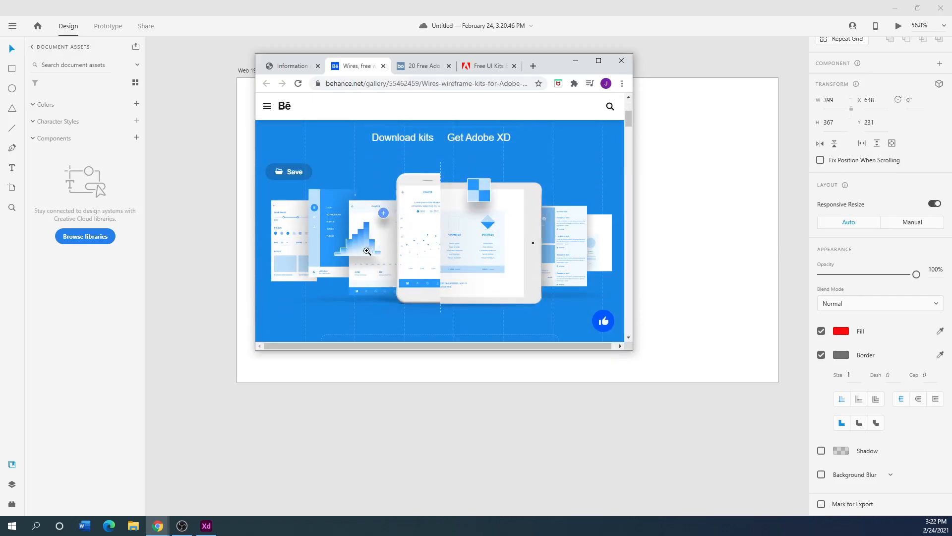
pyautogui.click(575, 61)
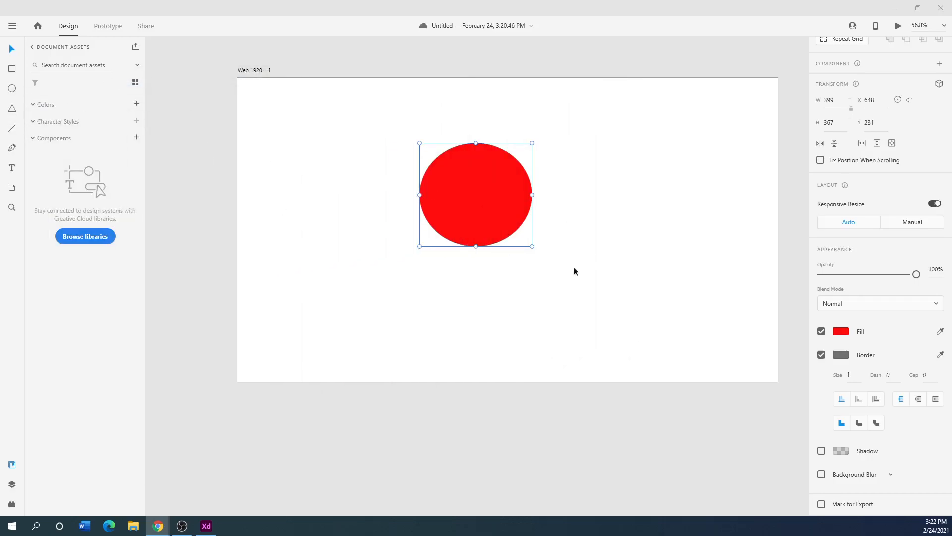
# Step: Delete the red ellipse and open Adobe's web page of more UI kits, declining the browser profile sync
pyautogui.press('Delete')
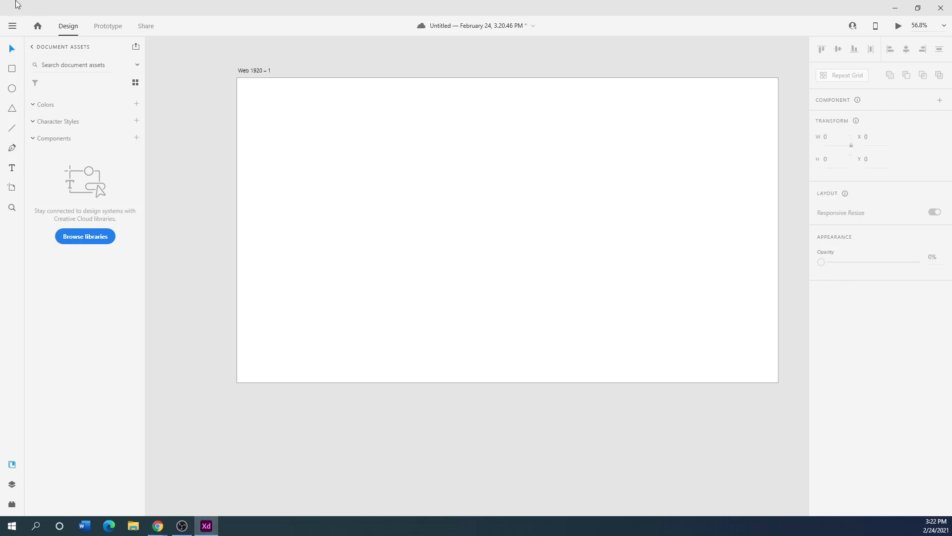
pyautogui.click(12, 26)
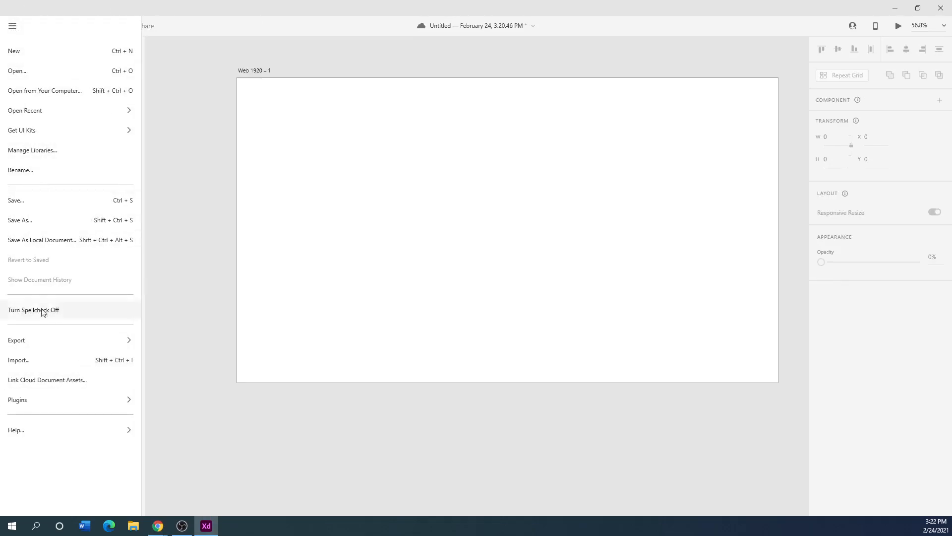
pyautogui.moveTo(56, 132)
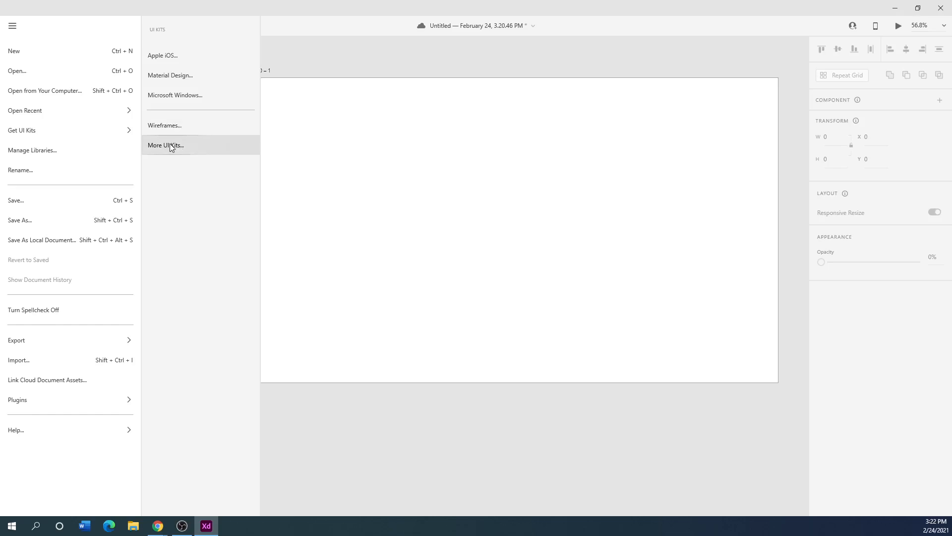
pyautogui.click(170, 145)
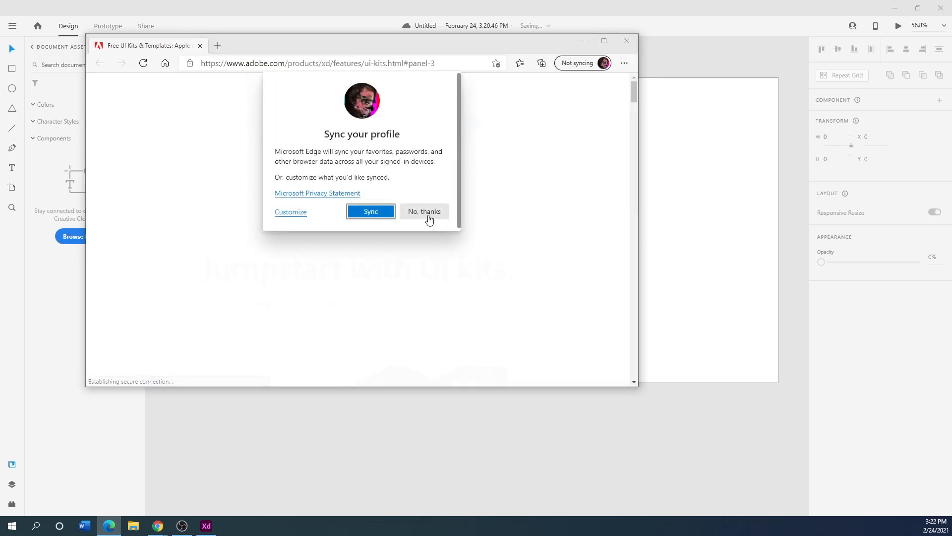
pyautogui.click(425, 214)
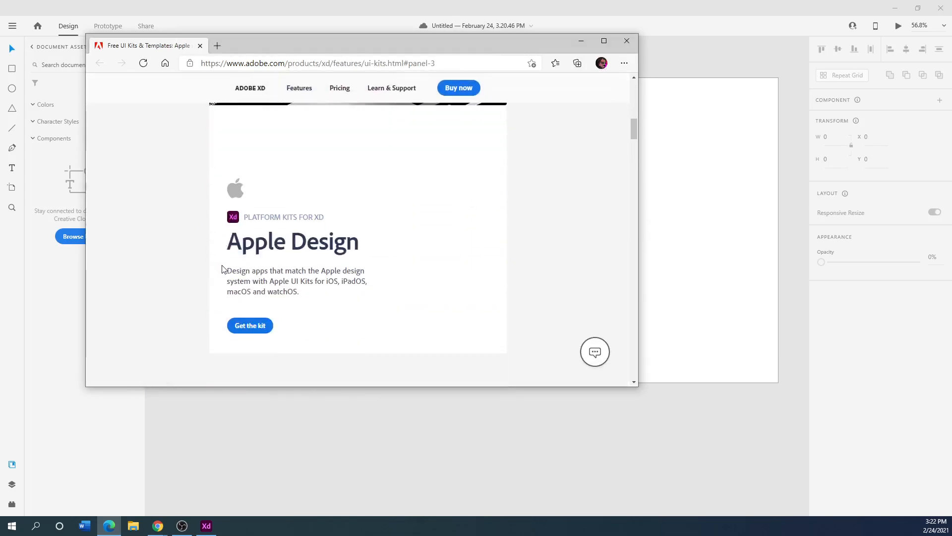
# Step: Look through the platform UI kits offered on Adobe's page, including Apple, Google Material, AEM and Microsoft, and move the page's window off the canvas
pyautogui.scroll(-1, 221, 268)
pyautogui.scroll(-3, 219, 273)
pyautogui.scroll(-5, 216, 277)
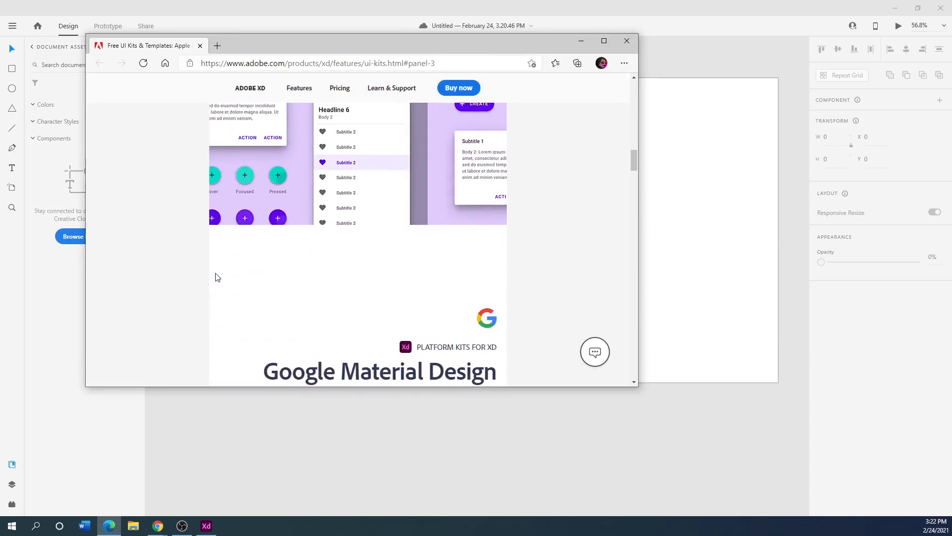
pyautogui.scroll(-8, 216, 276)
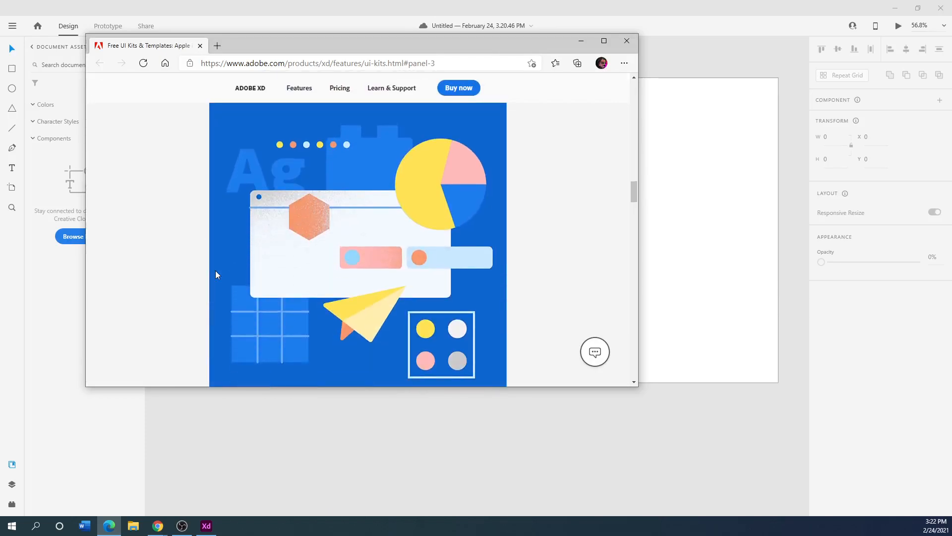
pyautogui.scroll(-3, 218, 275)
pyautogui.scroll(-4, 218, 275)
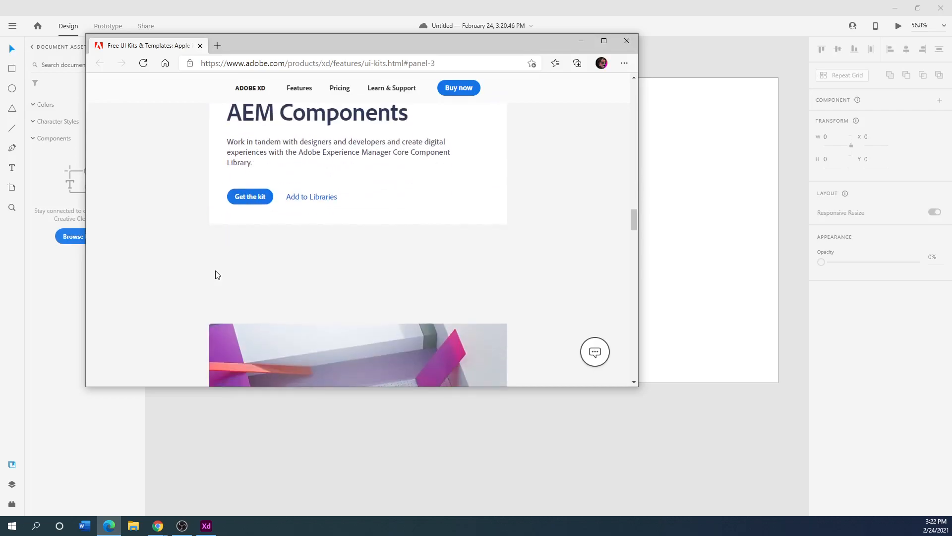
pyautogui.scroll(-6, 216, 274)
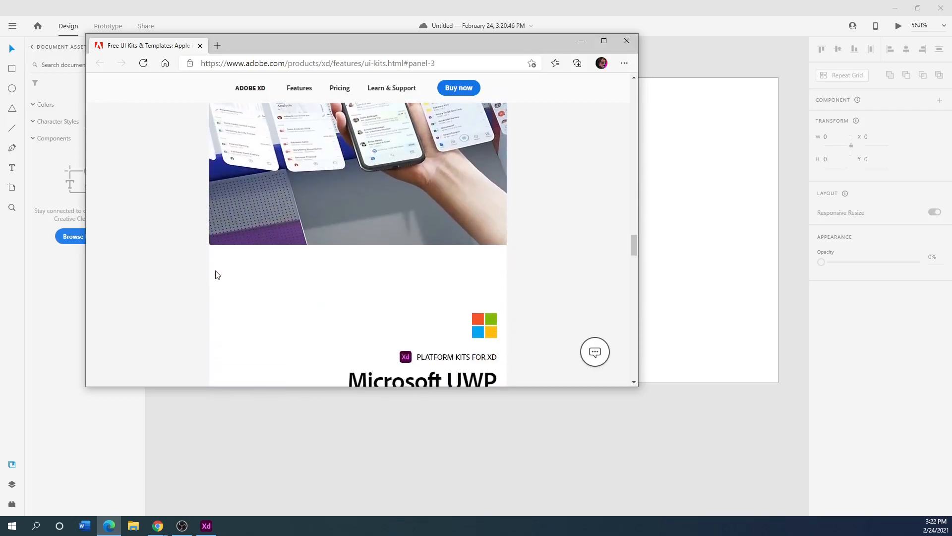
pyautogui.scroll(4, 216, 273)
pyautogui.scroll(12, 217, 270)
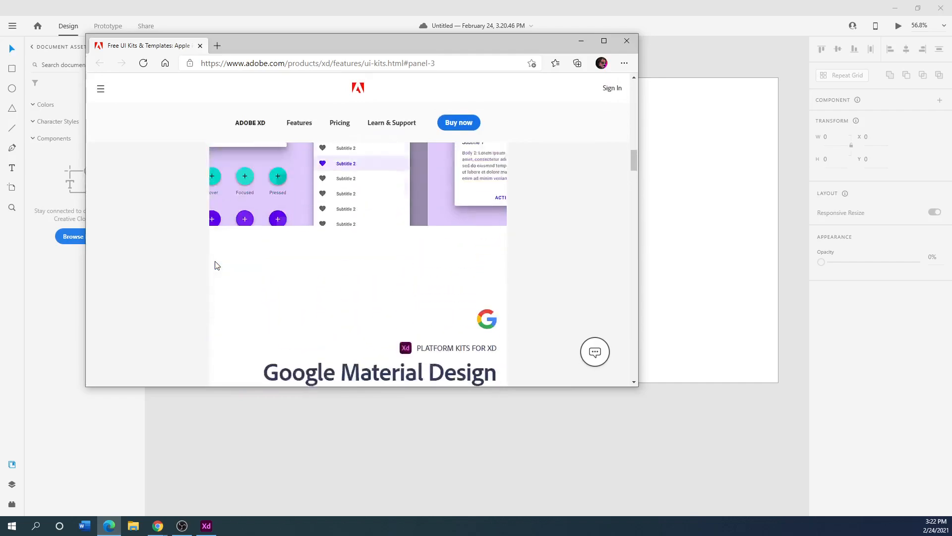
pyautogui.scroll(8, 216, 266)
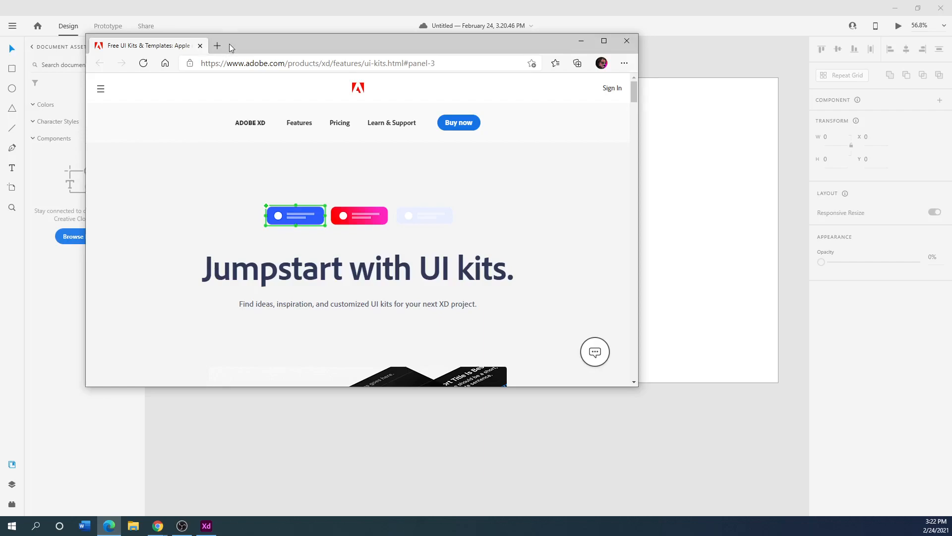
pyautogui.moveTo(231, 45); pyautogui.dragTo(0, 208)
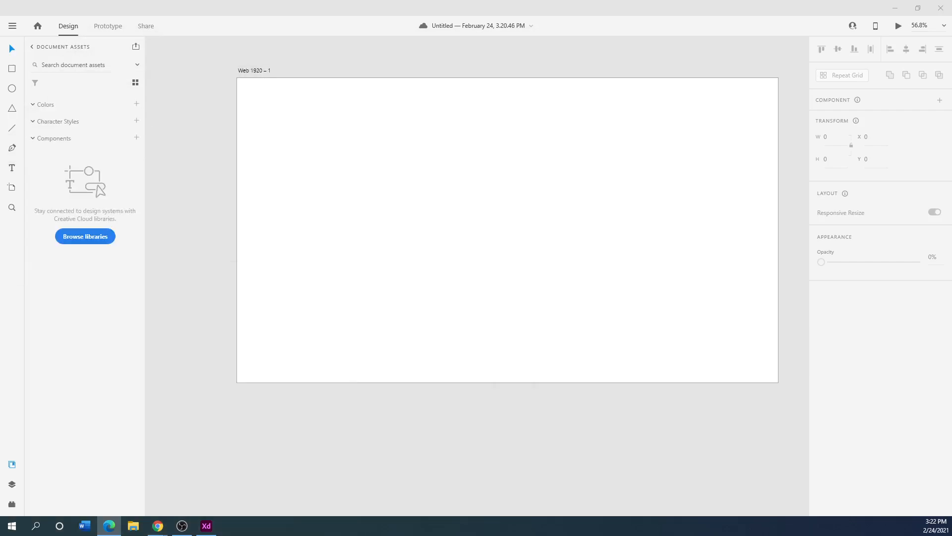
# Step: Bring the Wires page back in a maximized browser window and download the wireframe kits
pyautogui.moveTo(0, 149); pyautogui.dragTo(432, 97)
pyautogui.click(599, 92)
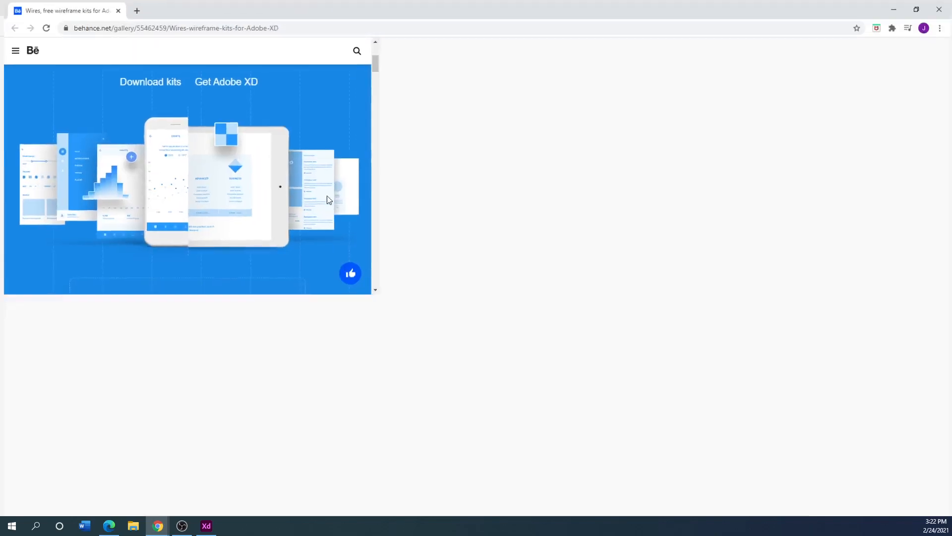
pyautogui.scroll(3, 94, 155)
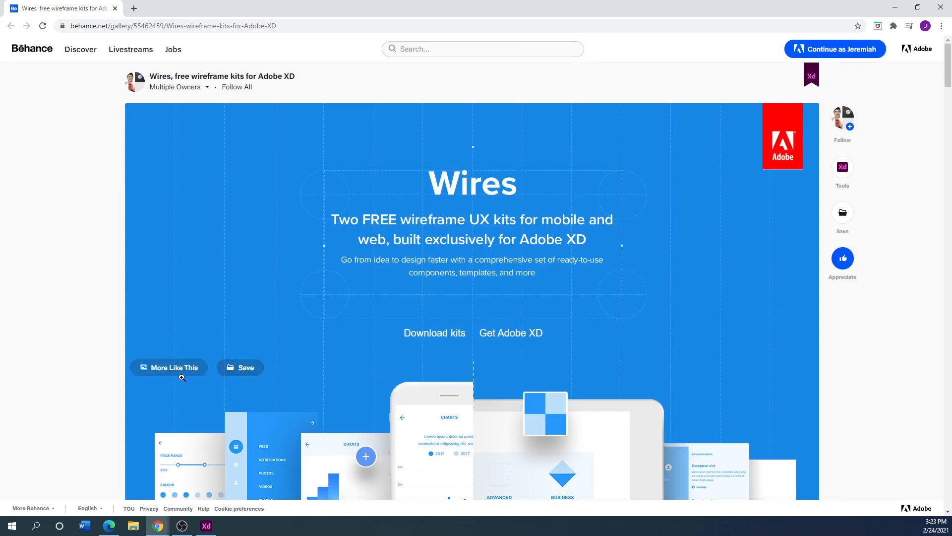
pyautogui.scroll(-3, 441, 190)
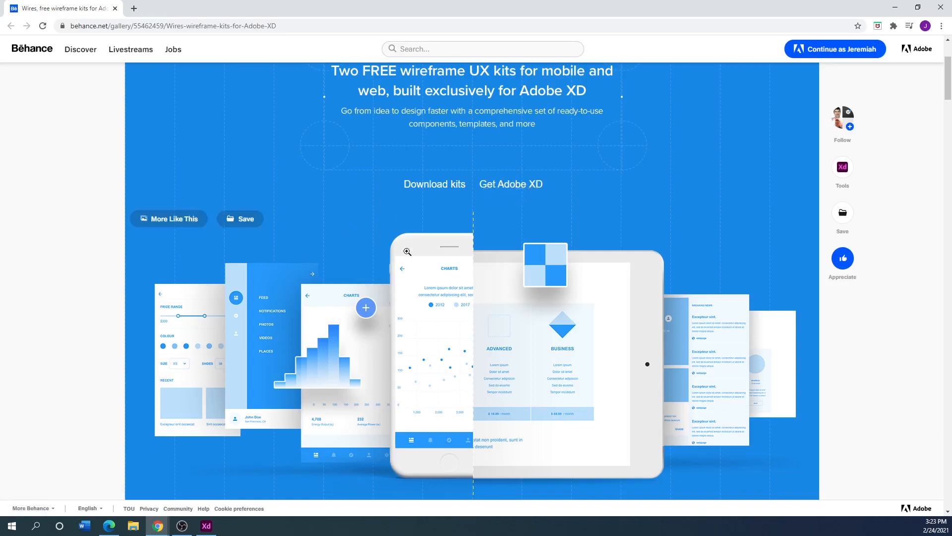
pyautogui.click(430, 187)
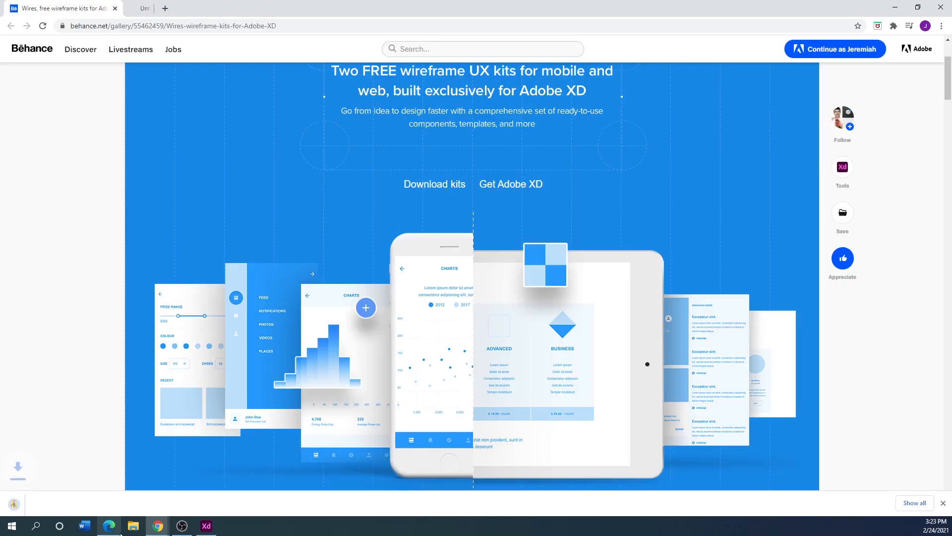
pyautogui.moveTo(109, 525)
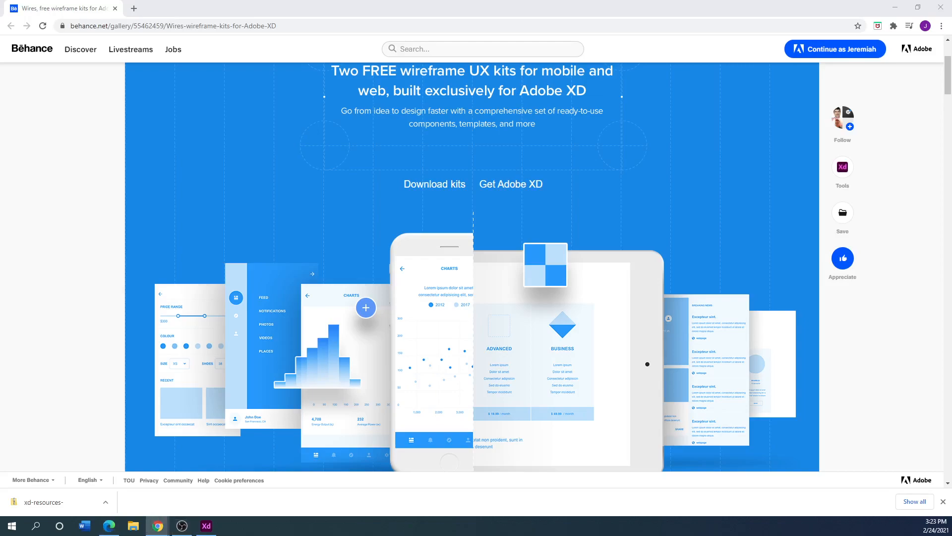
# Step: Shrink and move the browser and Adobe XD windows aside to uncover the desktop
pyautogui.moveTo(0, 278); pyautogui.dragTo(0, 292)
pyautogui.moveTo(322, 11); pyautogui.dragTo(743, 265)
pyautogui.click(252, 6)
pyautogui.moveTo(251, 6); pyautogui.dragTo(559, 208)
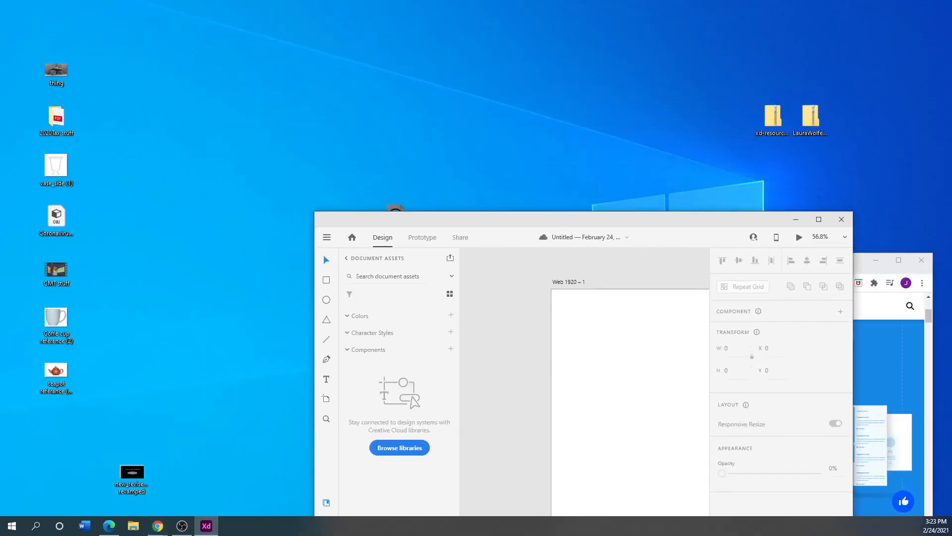
# Step: Place the xd-resources-wireframekits-ui folder on the desktop and open its updated-wireframes-2021 subfolder
pyautogui.moveTo(0, 119); pyautogui.dragTo(240, 119)
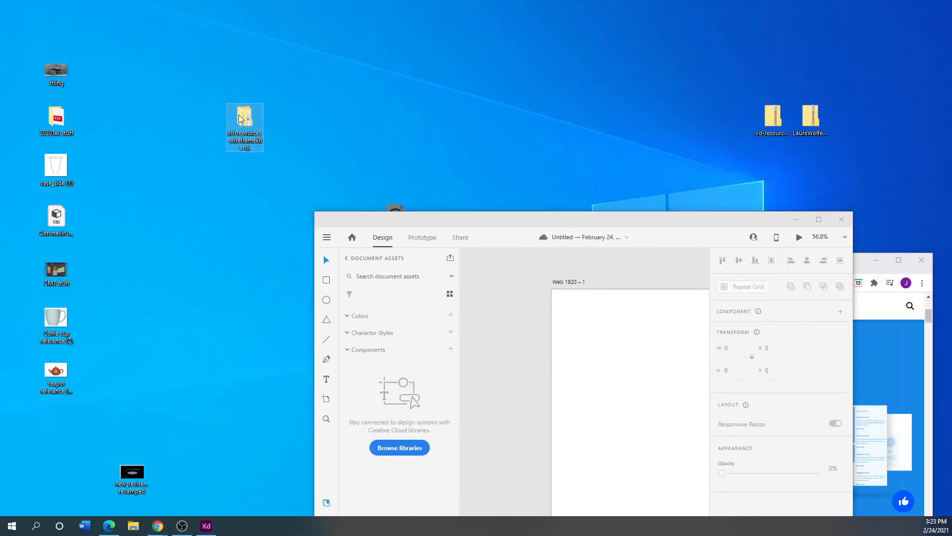
pyautogui.click(86, 154)
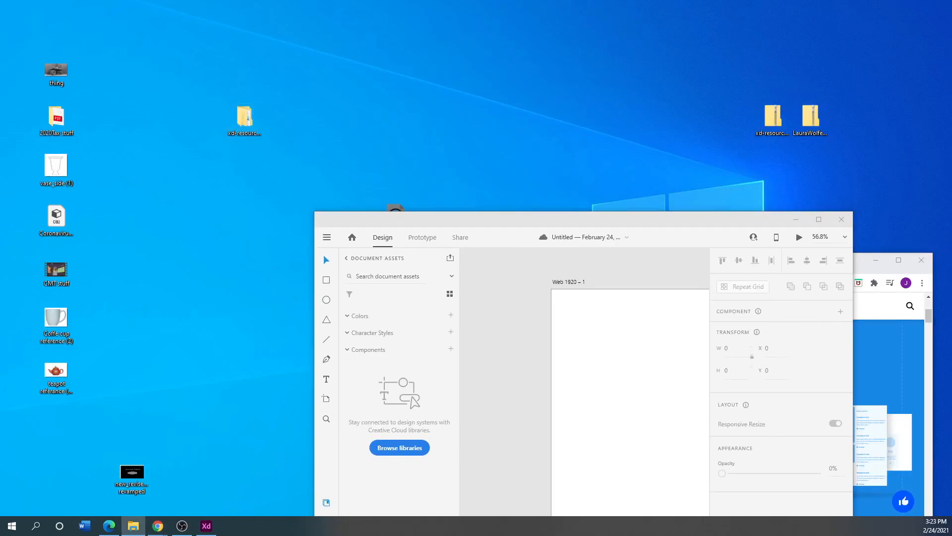
pyautogui.doubleClick(245, 119)
pyautogui.moveTo(117, 134); pyautogui.dragTo(396, 105)
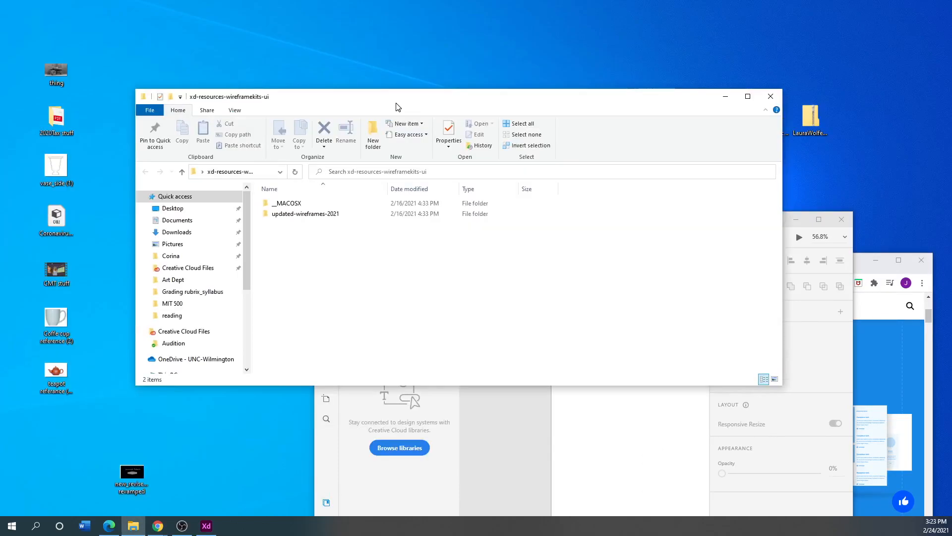
pyautogui.doubleClick(292, 214)
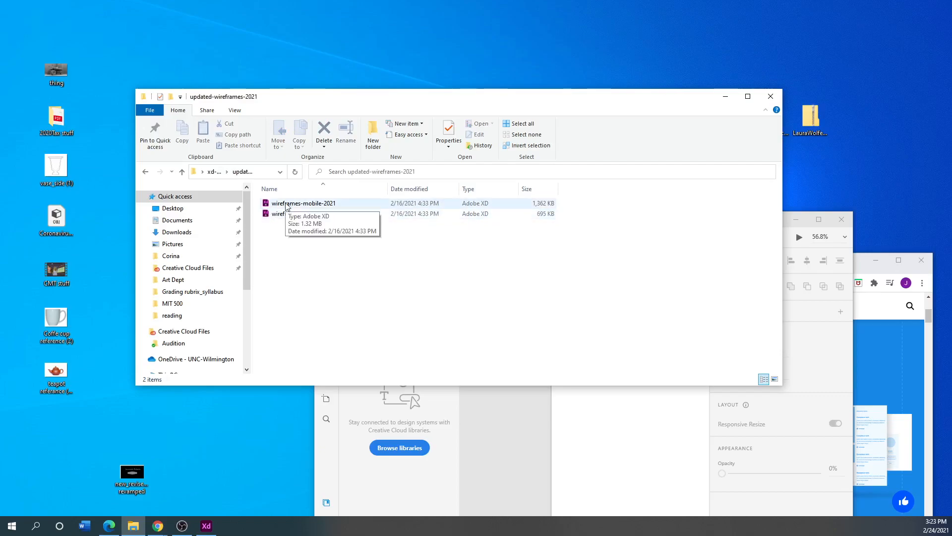
# Step: Move the Adobe XD window away from the folder window and select the wireframes-web-2021 file
pyautogui.click(482, 431)
pyautogui.moveTo(605, 221); pyautogui.dragTo(322, 111)
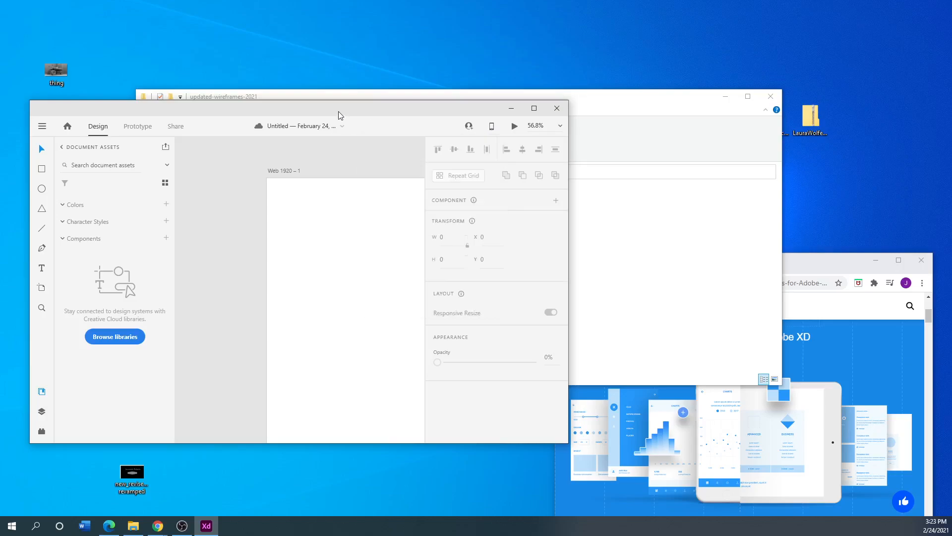
pyautogui.moveTo(341, 116); pyautogui.dragTo(462, 89)
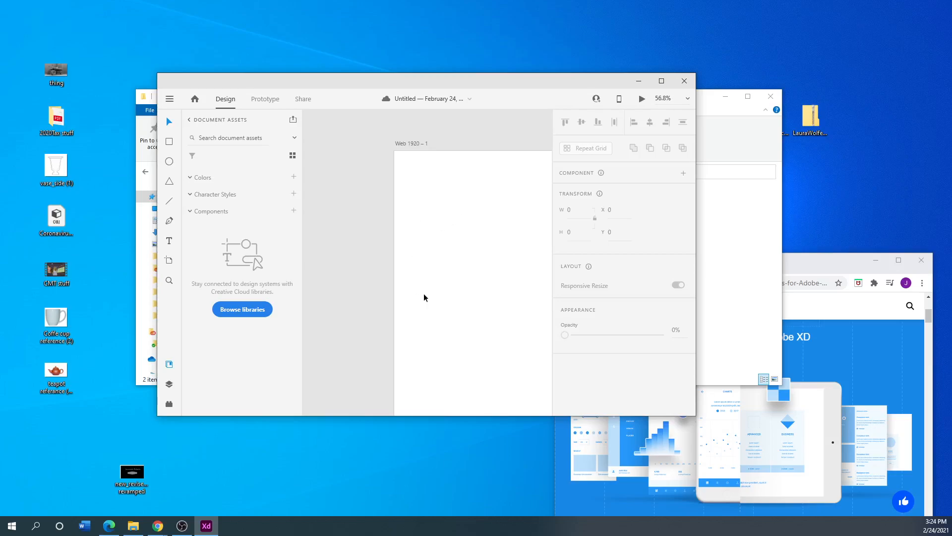
pyautogui.moveTo(438, 80); pyautogui.dragTo(0, 155)
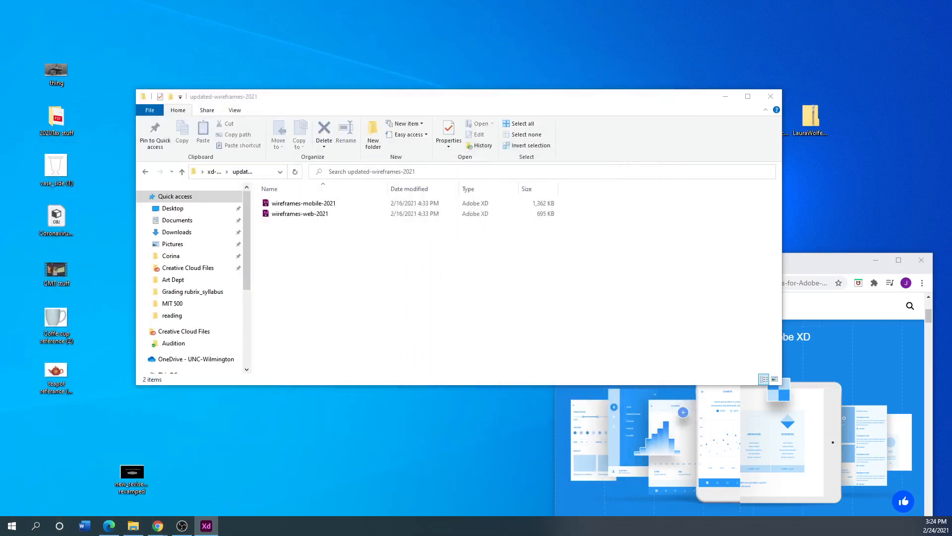
pyautogui.click(290, 215)
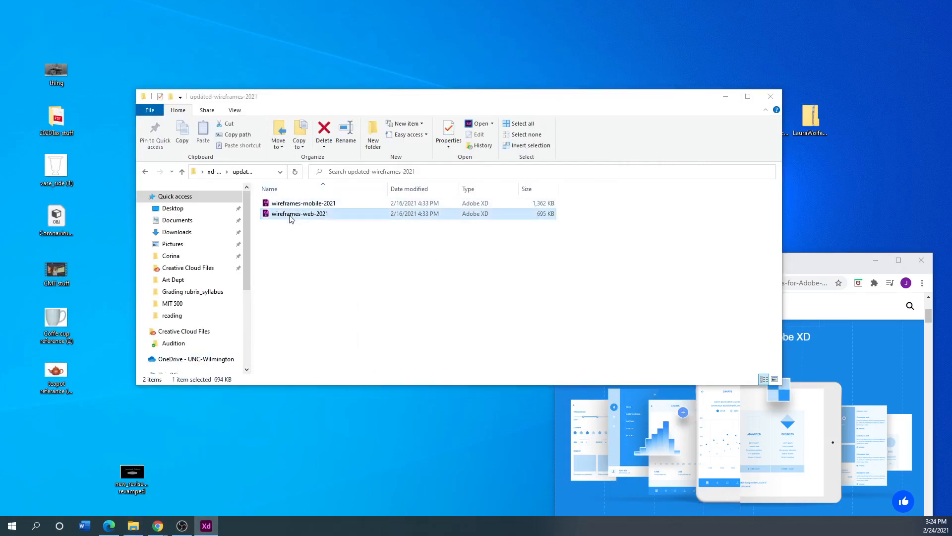
# Step: Open the wireframes-web-2021 file in Adobe XD and maximize its window
pyautogui.click(142, 422)
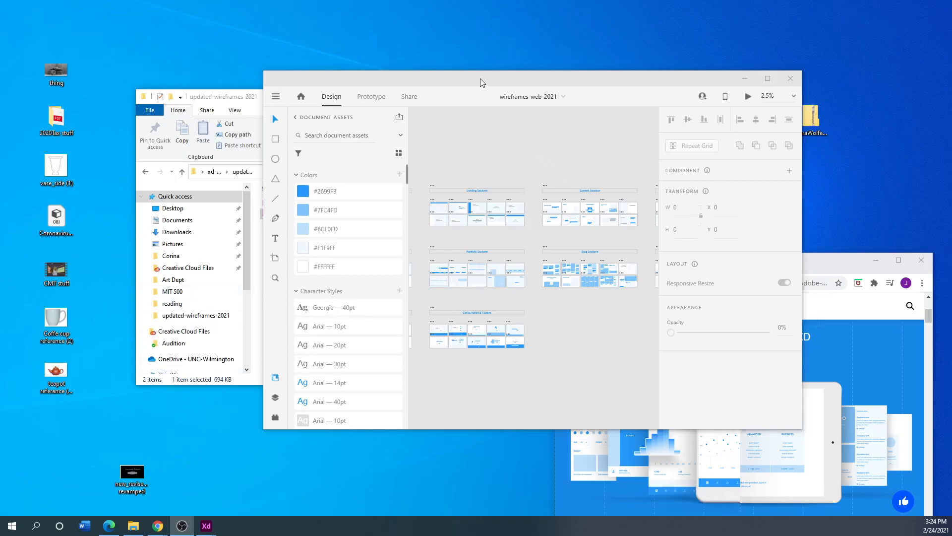
pyautogui.moveTo(480, 82); pyautogui.dragTo(388, 90)
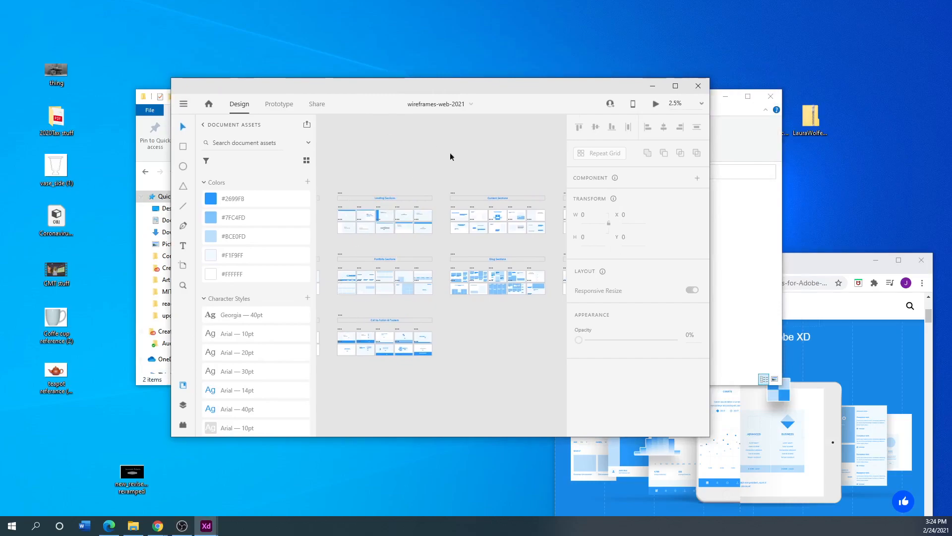
pyautogui.click(675, 86)
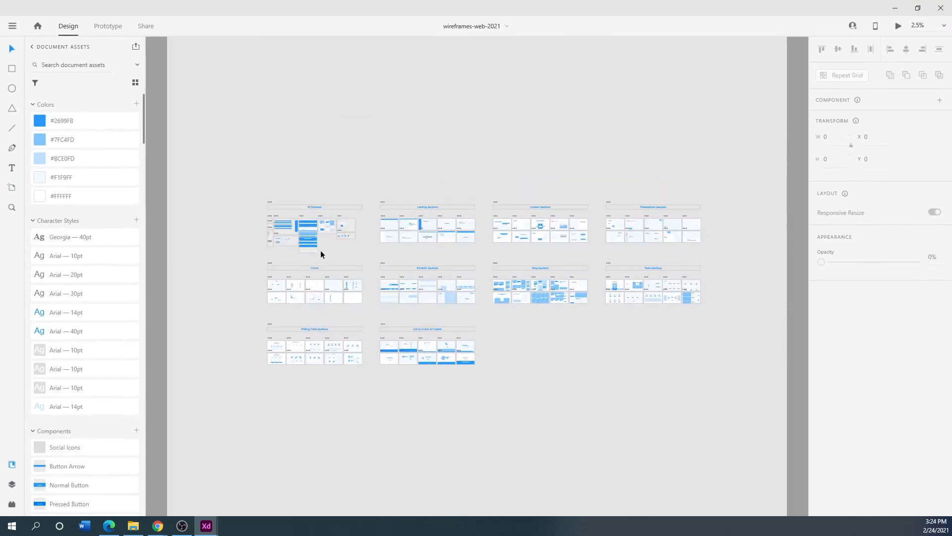
# Step: Examine the UI Elements section of the wireframe kit, including its nav bars, footers and cards
pyautogui.scroll(10, 305, 268)
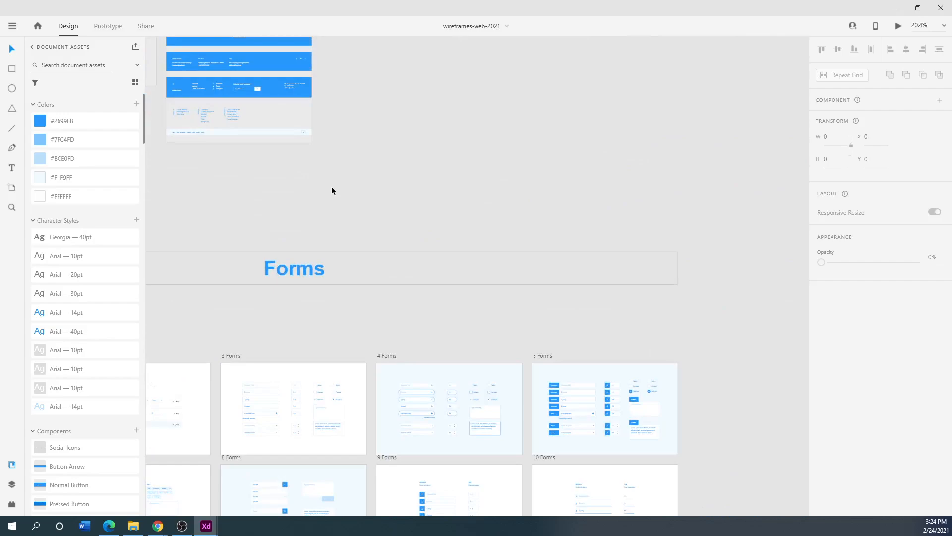
pyautogui.moveTo(331, 191); pyautogui.dragTo(792, 446)
pyautogui.moveTo(270, 175); pyautogui.dragTo(187, 171)
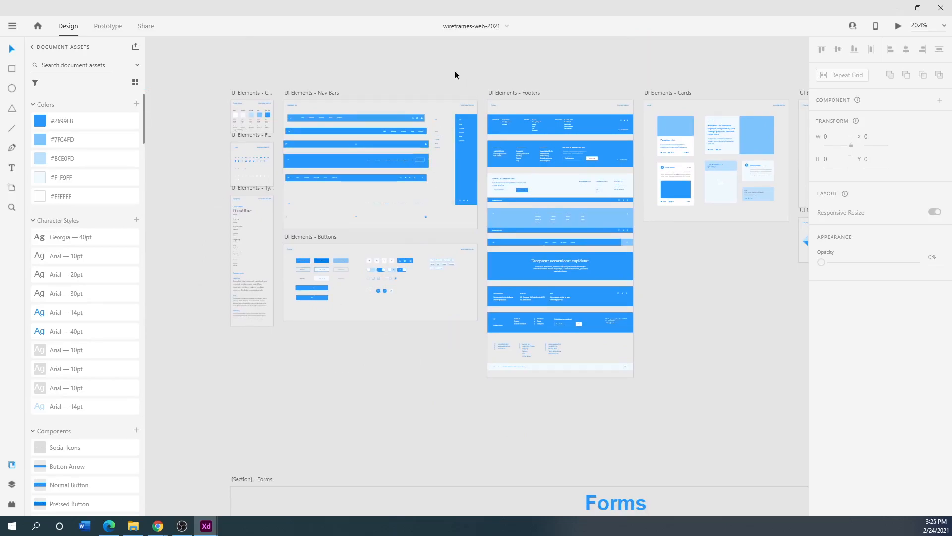
pyautogui.scroll(5, 407, 129)
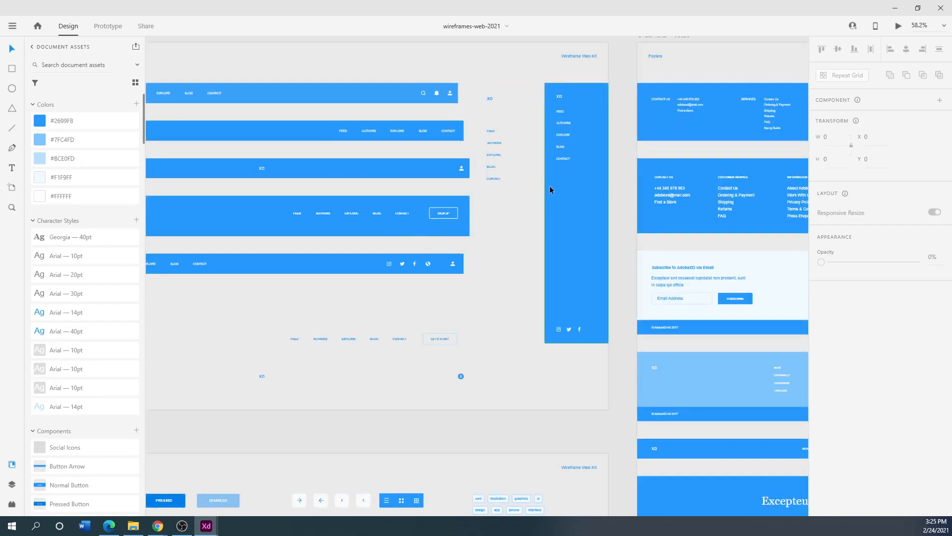
# Step: Examine the Landing and Portfolio sections and select the lower row of image cards on the 6 Portfolio artboard
pyautogui.scroll(-8, 549, 185)
pyautogui.scroll(-3, 564, 201)
pyautogui.hscroll(10, 677, 291)
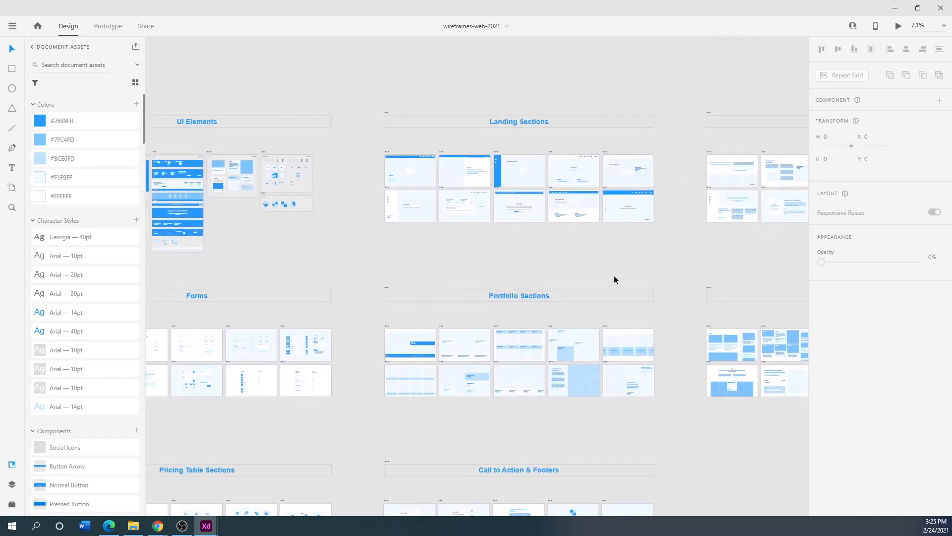
pyautogui.scroll(-1, 555, 240)
pyautogui.scroll(3, 422, 360)
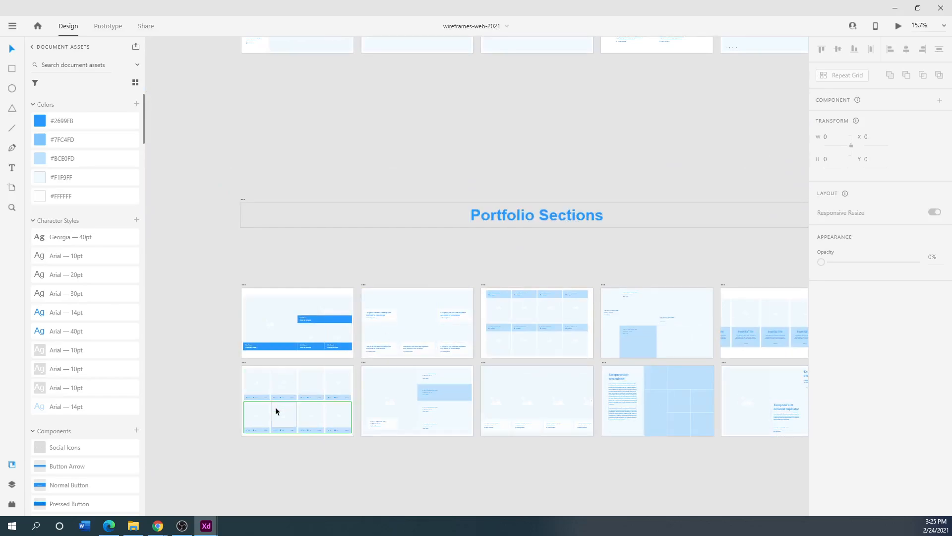
pyautogui.scroll(1, 216, 432)
pyautogui.moveTo(221, 432); pyautogui.dragTo(341, 297)
pyautogui.scroll(6, 353, 319)
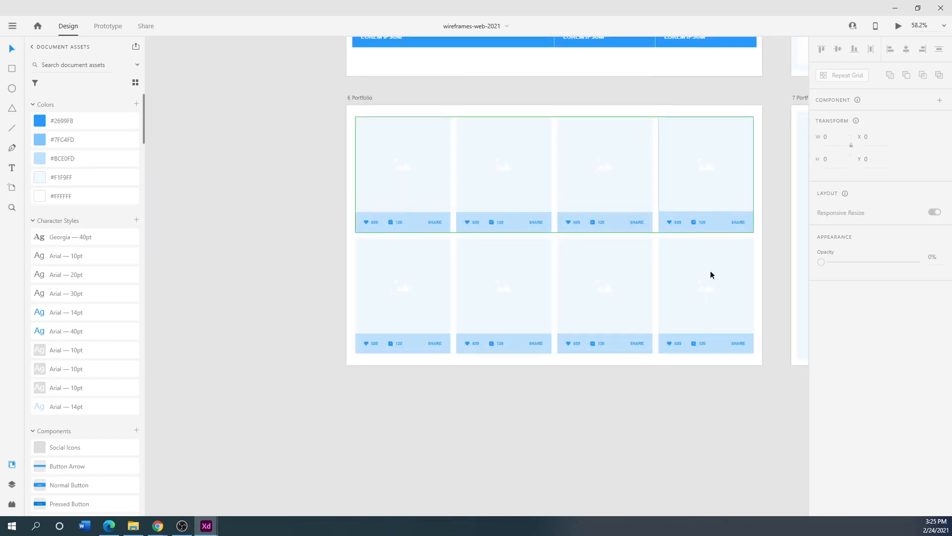
pyautogui.click(410, 319)
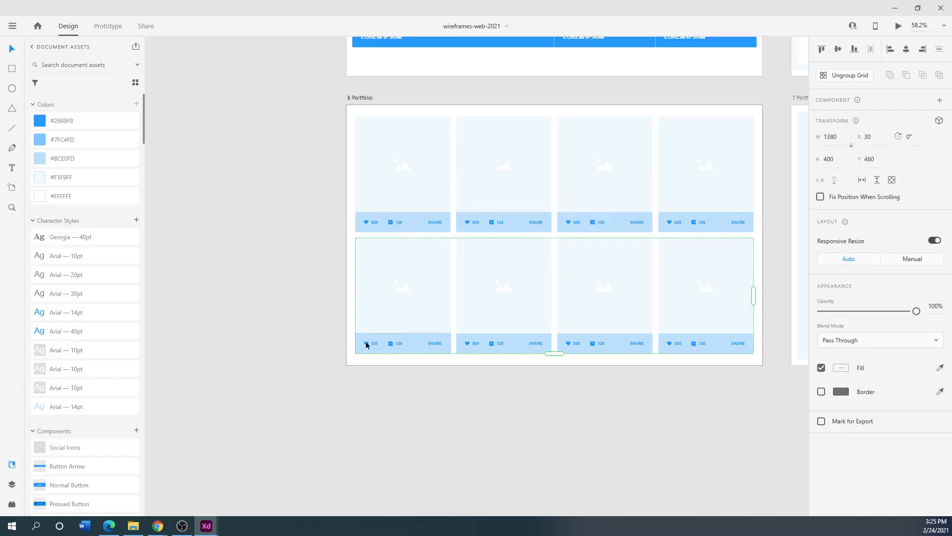
# Step: Look over the surrounding wireframe sections and return to the Nav Bars artboard under UI Elements
pyautogui.scroll(-8, 293, 337)
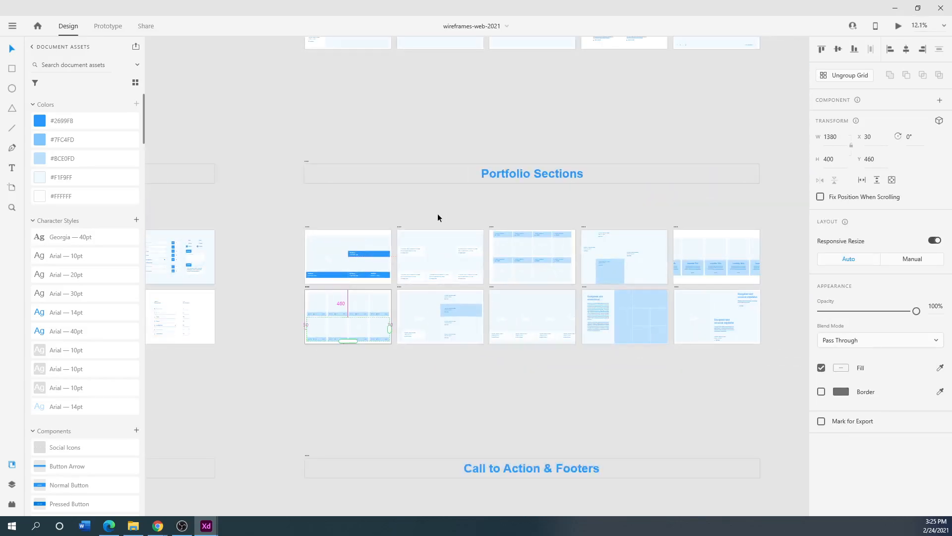
pyautogui.hscroll(5, 437, 211)
pyautogui.scroll(3, 437, 210)
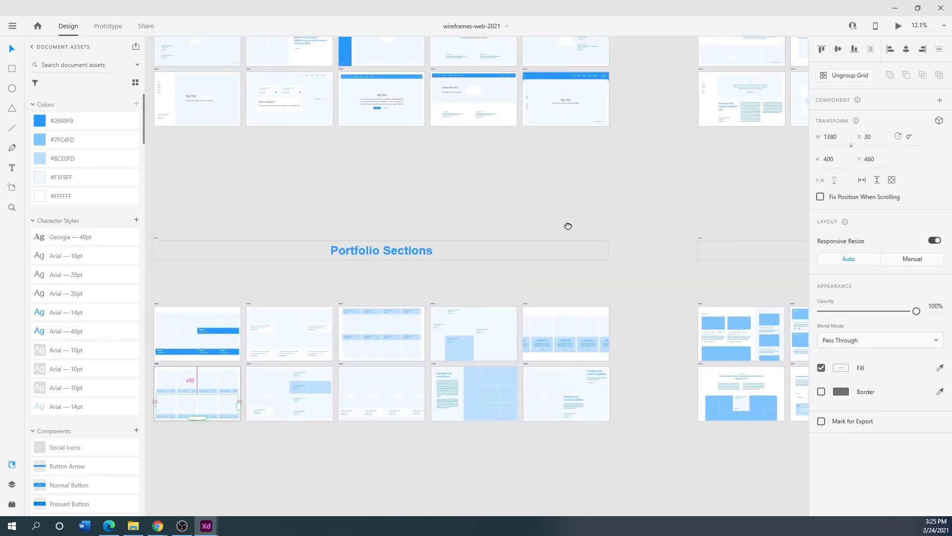
pyautogui.hscroll(-10, 550, 214)
pyautogui.scroll(4, 551, 214)
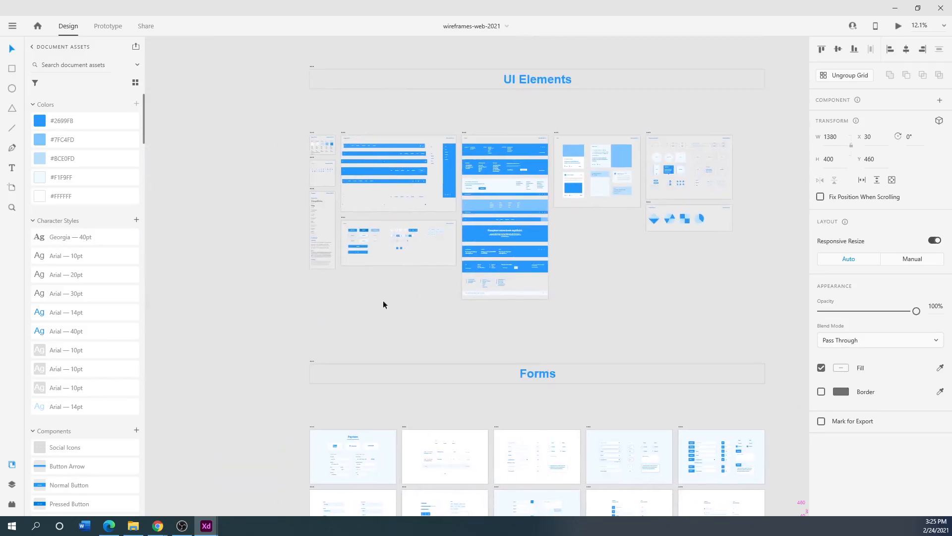
pyautogui.hscroll(-4, 463, 366)
pyautogui.scroll(2, 463, 365)
pyautogui.scroll(5, 501, 229)
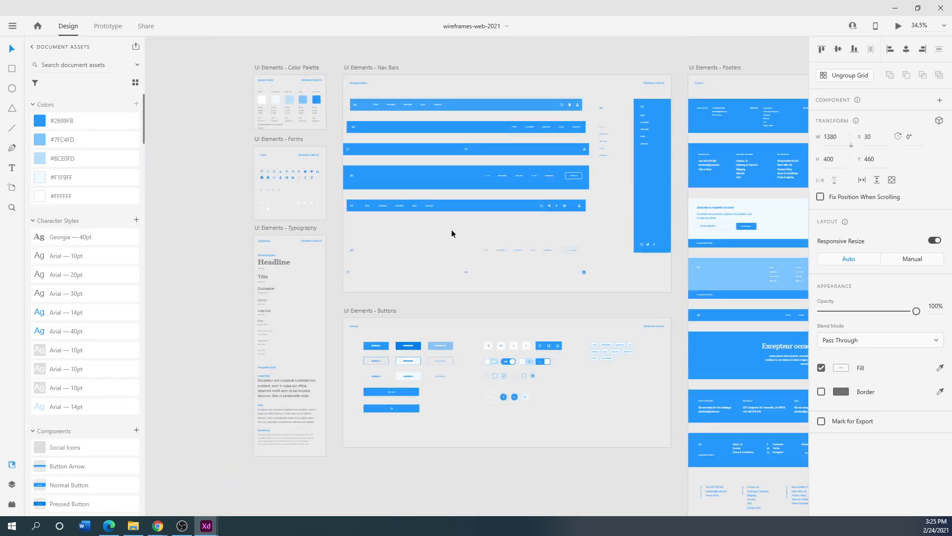
# Step: Enter the nav bar component with the social icons and copy its blue background rectangle
pyautogui.scroll(1, 451, 230)
pyautogui.scroll(3, 450, 234)
pyautogui.click(504, 233)
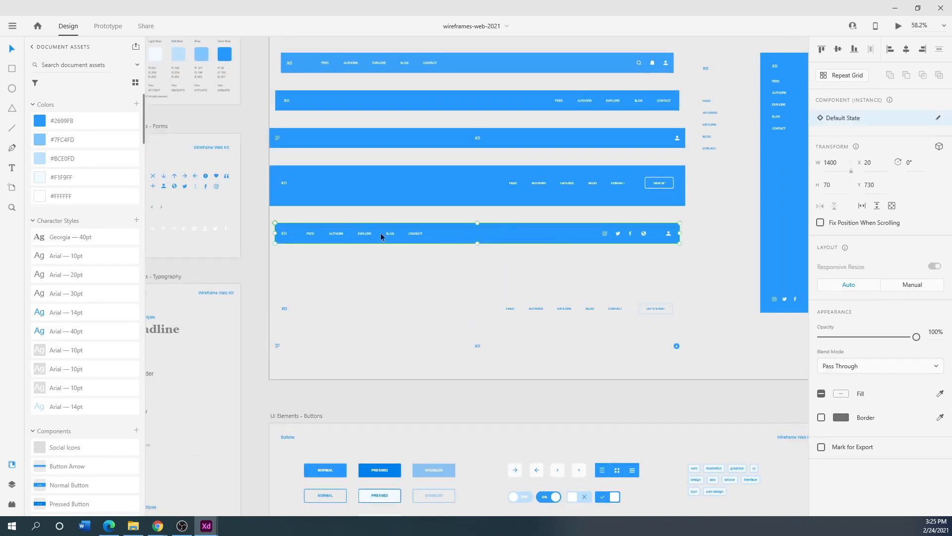
pyautogui.doubleClick(413, 232)
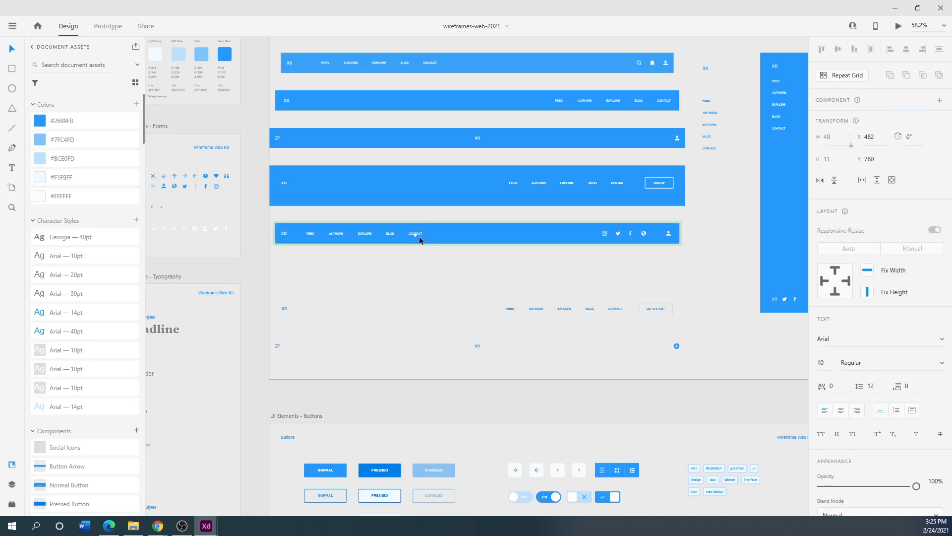
pyautogui.click(447, 237)
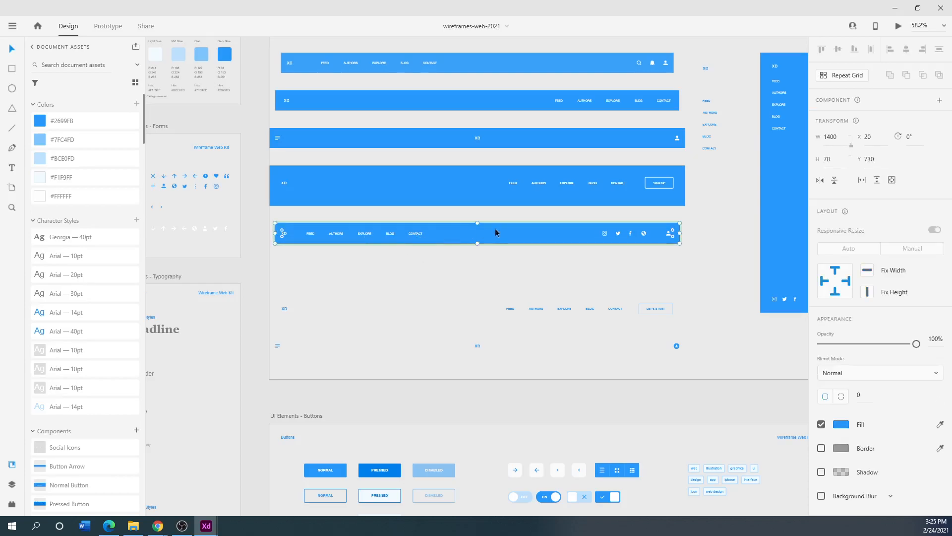
pyautogui.rightClick(463, 237)
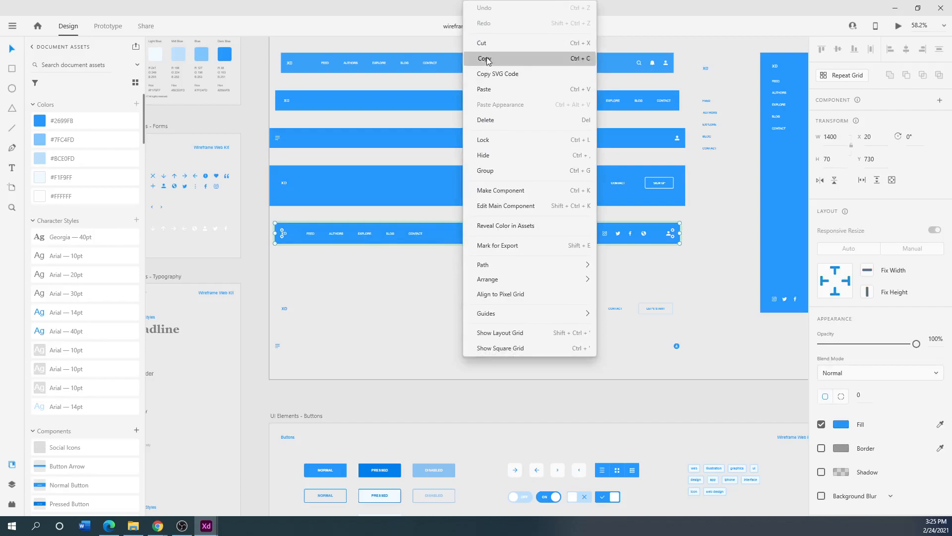
pyautogui.click(488, 60)
# Step: Switch to the untitled Web 1920 document and paste the copied blue bar onto its artboard
pyautogui.moveTo(444, 3); pyautogui.dragTo(0, 243)
pyautogui.moveTo(849, 260); pyautogui.dragTo(776, 113)
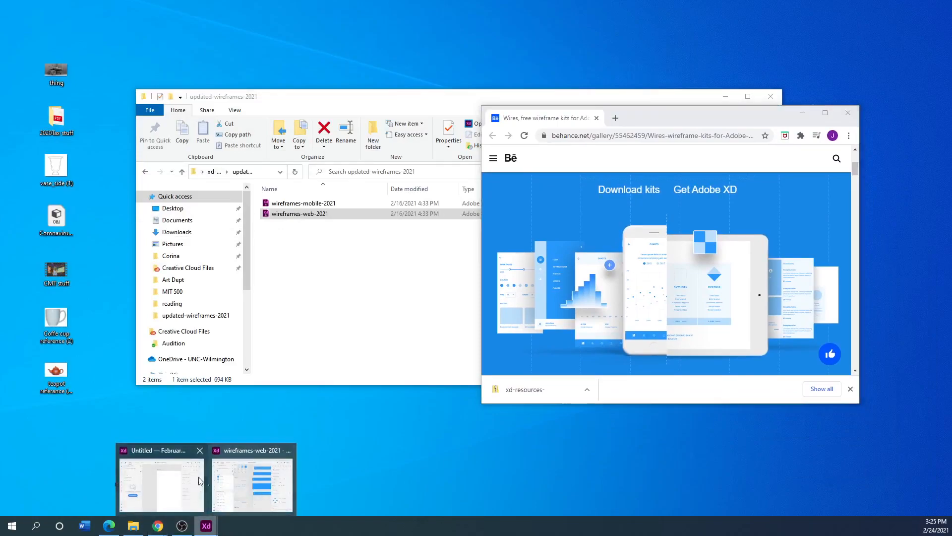
pyautogui.moveTo(0, 124); pyautogui.dragTo(497, 76)
pyautogui.click(699, 72)
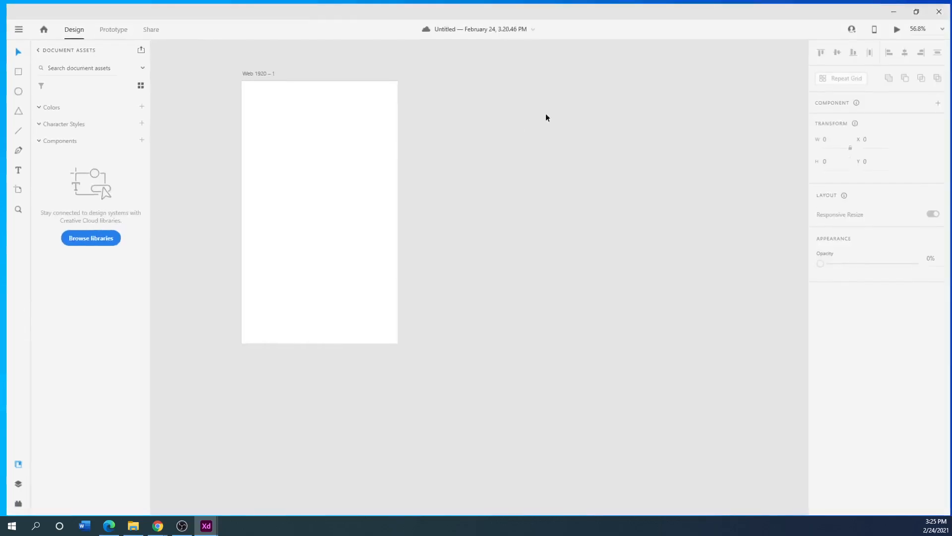
pyautogui.click(381, 191)
pyautogui.rightClick(365, 159)
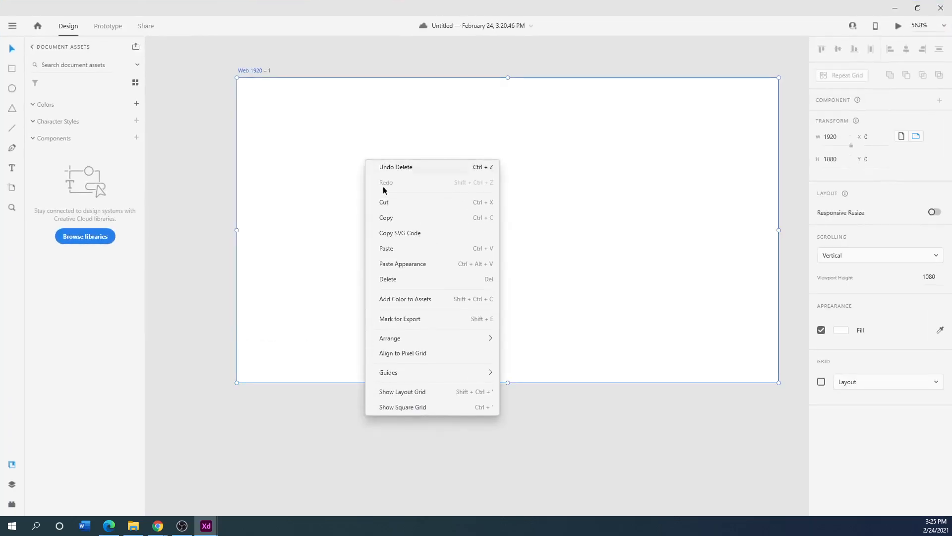
pyautogui.click(387, 247)
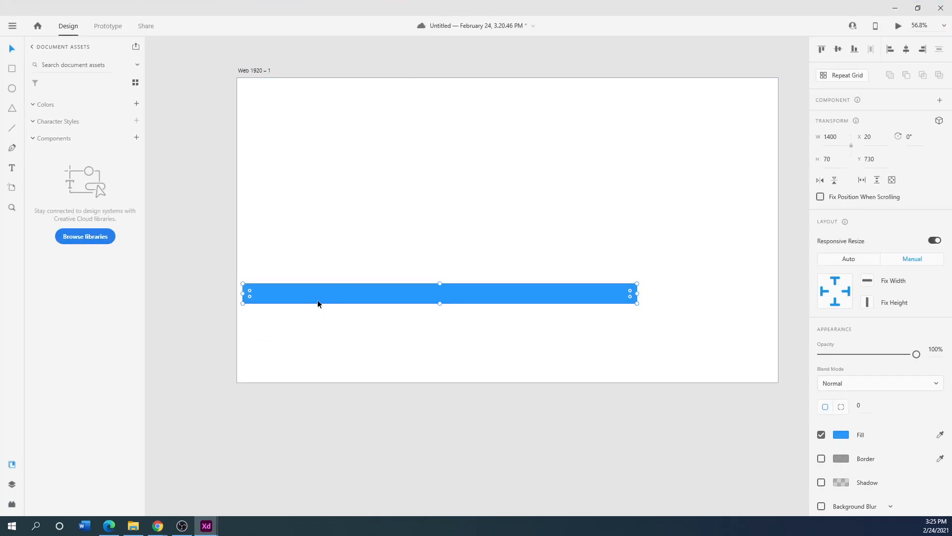
# Step: Try the pasted bar higher on the artboard, then undo both the move and the paste
pyautogui.moveTo(323, 295); pyautogui.dragTo(345, 159)
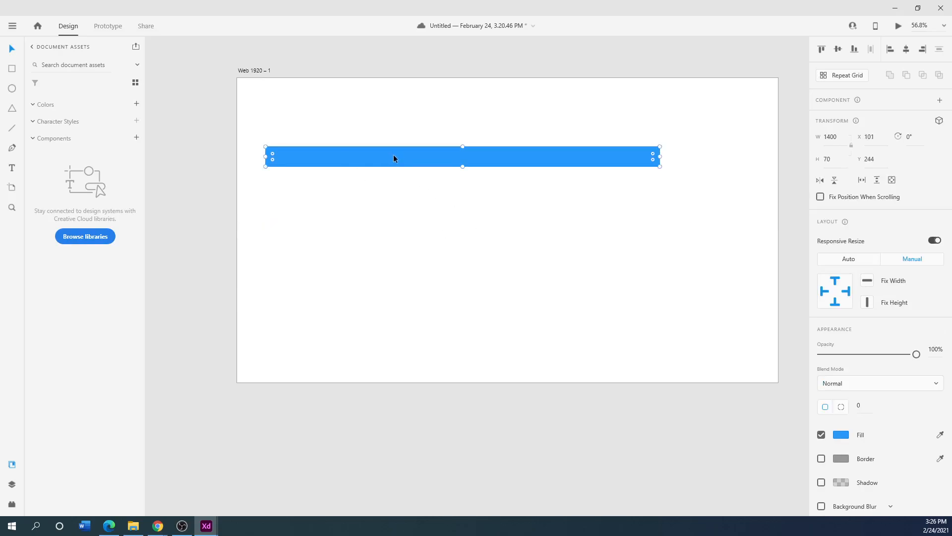
pyautogui.hotkey('ctrl', 'z')
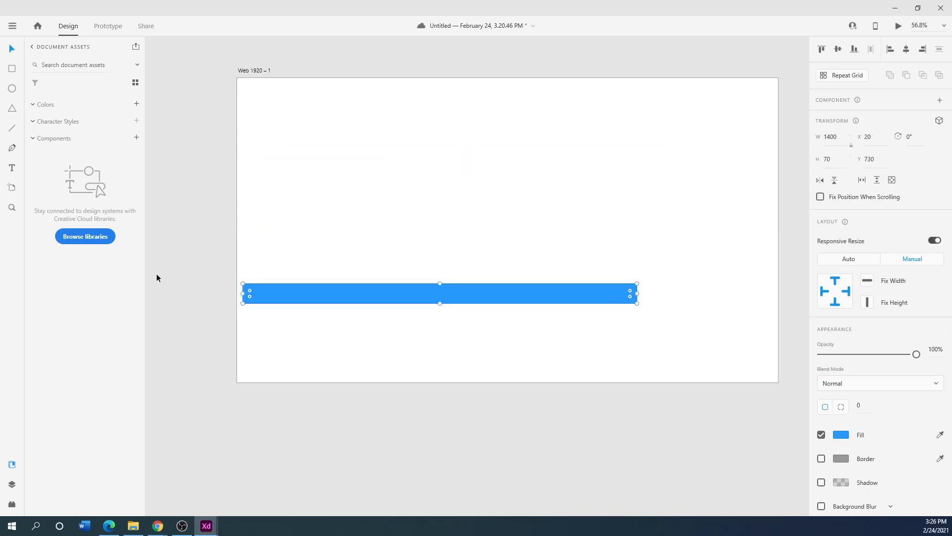
pyautogui.hotkey('ctrl', 'z')
# Step: Return to wireframes-web-2021, select all parts of the nav bar with the social icons, and copy them
pyautogui.moveTo(0, 171); pyautogui.dragTo(465, 73)
pyautogui.click(761, 71)
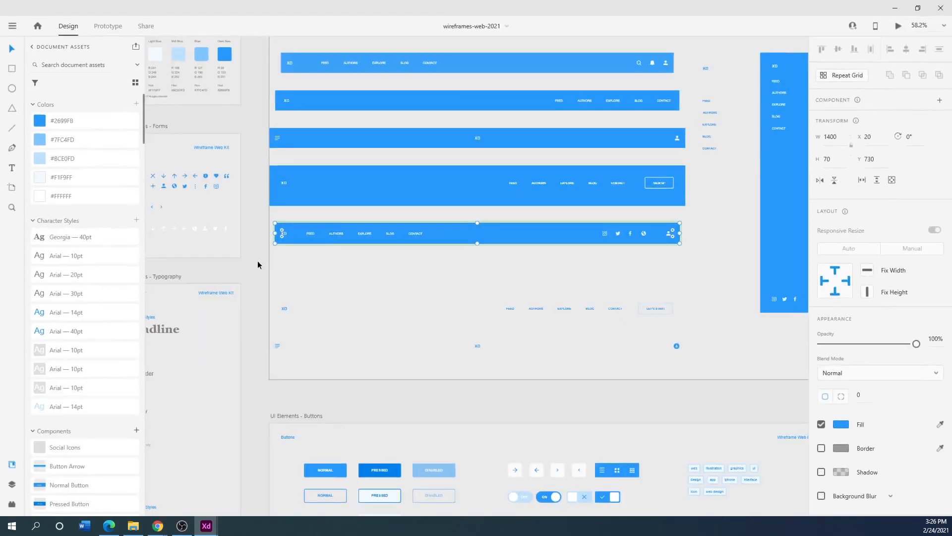
pyautogui.moveTo(710, 231); pyautogui.dragTo(272, 246)
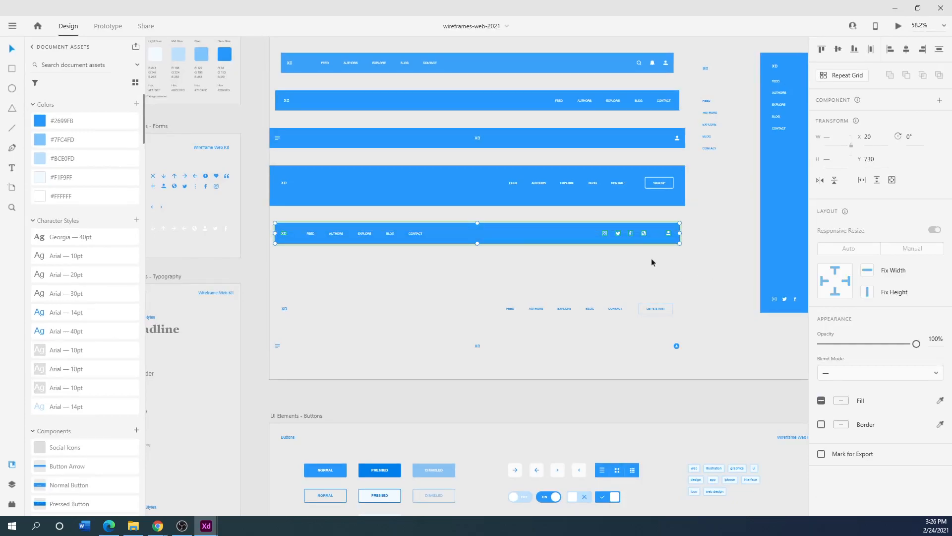
pyautogui.rightClick(493, 237)
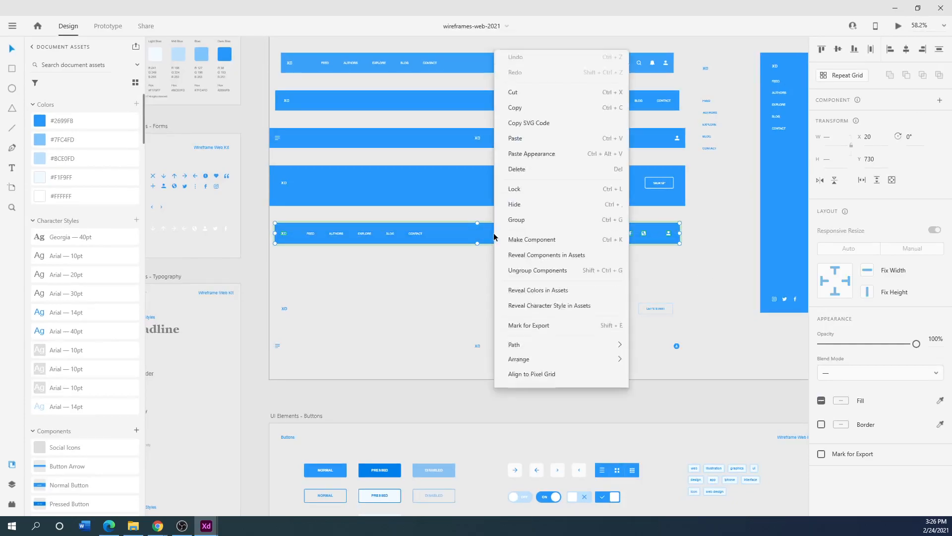
pyautogui.click(523, 59)
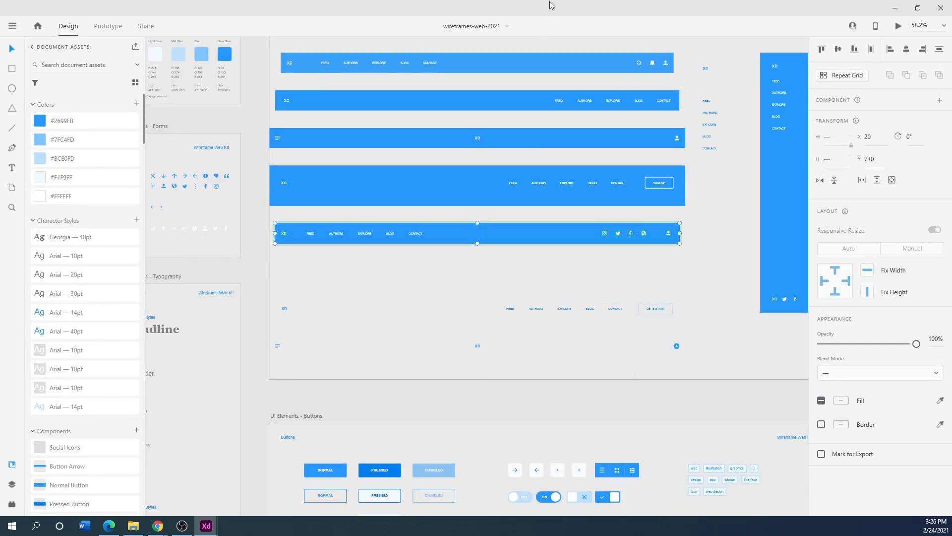
# Step: Paste the complete nav bar, with its links and icons, onto the Web 1920 artboard of the untitled document
pyautogui.click(895, 7)
pyautogui.rightClick(275, 167)
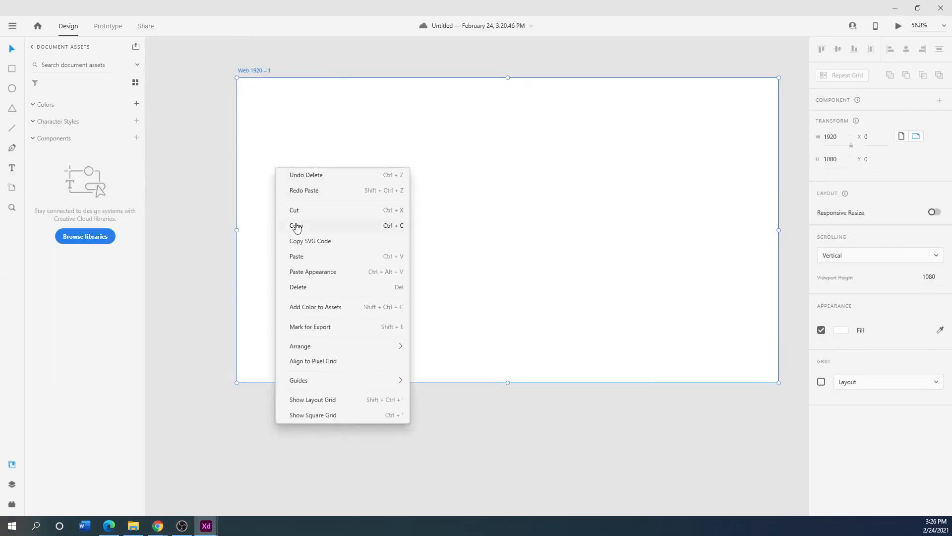
pyautogui.click(296, 256)
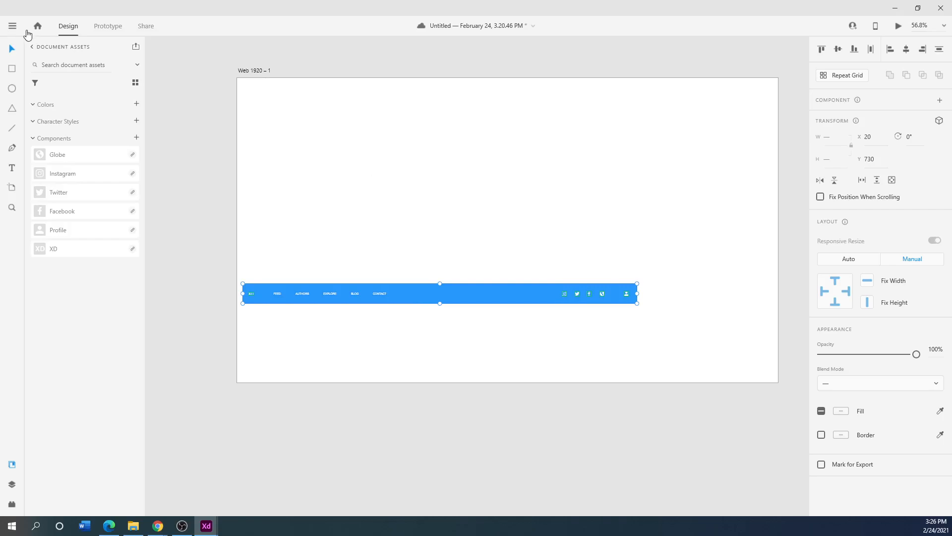
# Step: Open the Save As dialog for cloud documents and check the prompt for creating a new folder
pyautogui.click(12, 26)
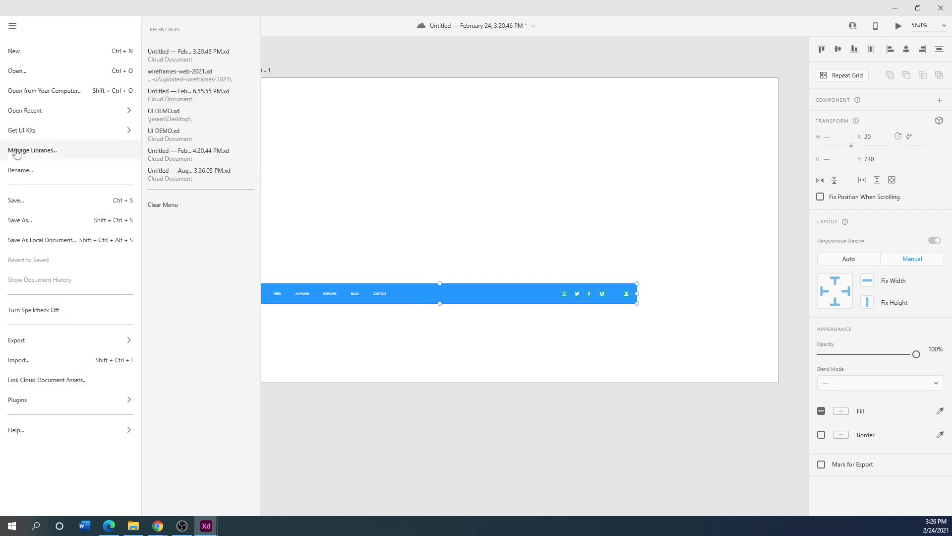
pyautogui.click(20, 221)
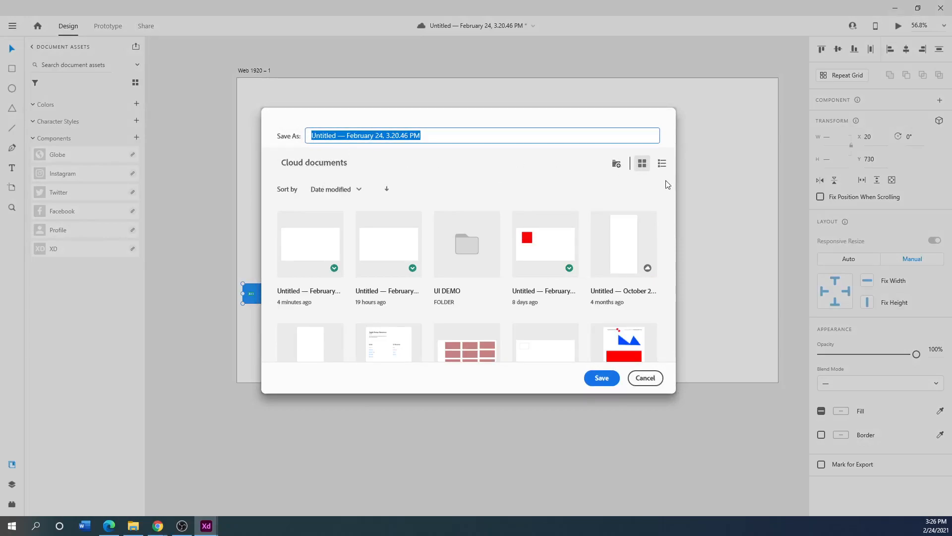
pyautogui.click(617, 164)
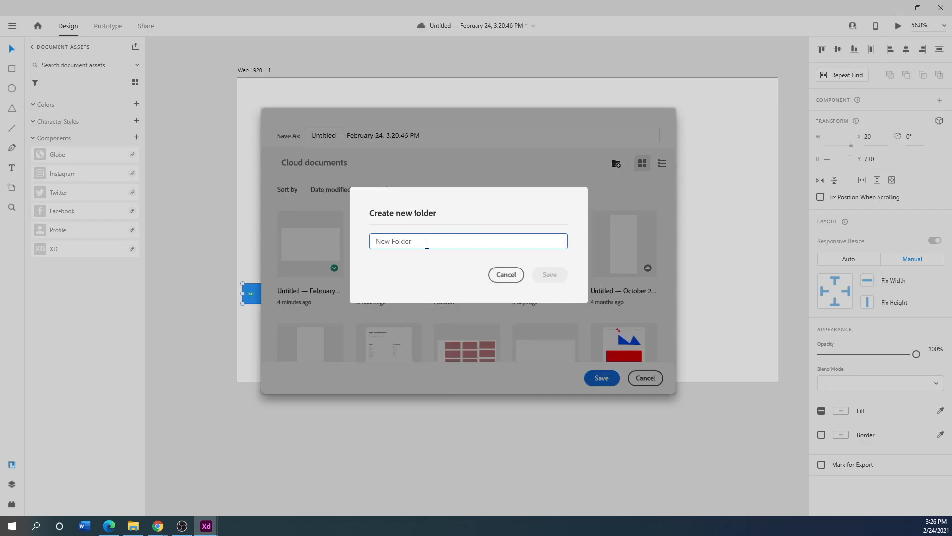
pyautogui.click(506, 274)
pyautogui.click(439, 133)
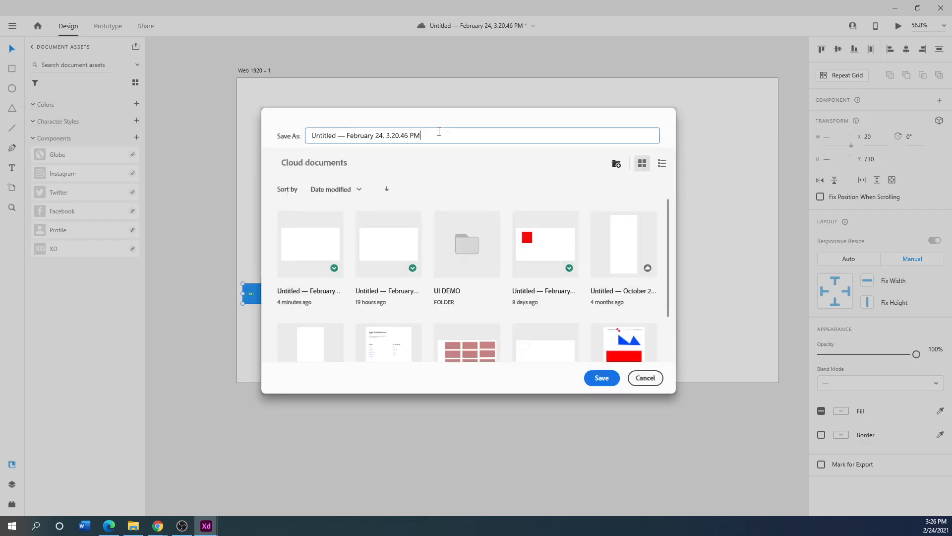
pyautogui.scroll(-1, 314, 278)
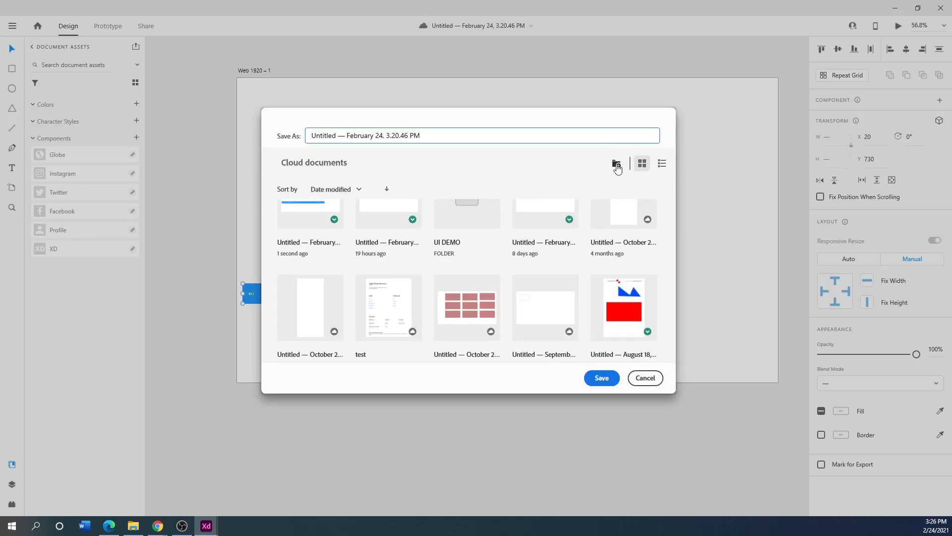
# Step: Dismiss the new-folder prompt and enter UI DEMO as the cloud document's name
pyautogui.click(616, 165)
pyautogui.click(506, 274)
pyautogui.moveTo(441, 134); pyautogui.dragTo(308, 142)
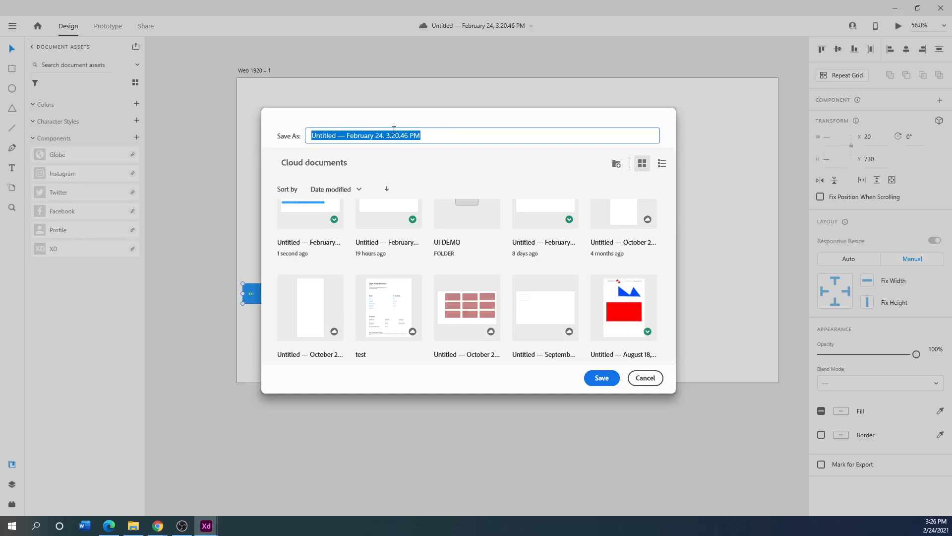
pyautogui.write('UI DEMO')
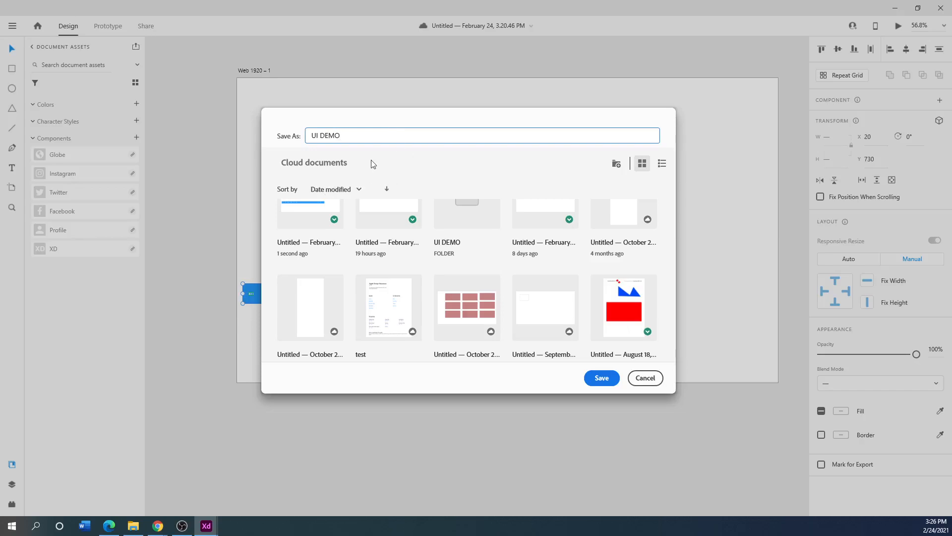
# Step: Try the list view and the new-folder prompt for the cloud documents, then return to the grid view
pyautogui.click(659, 166)
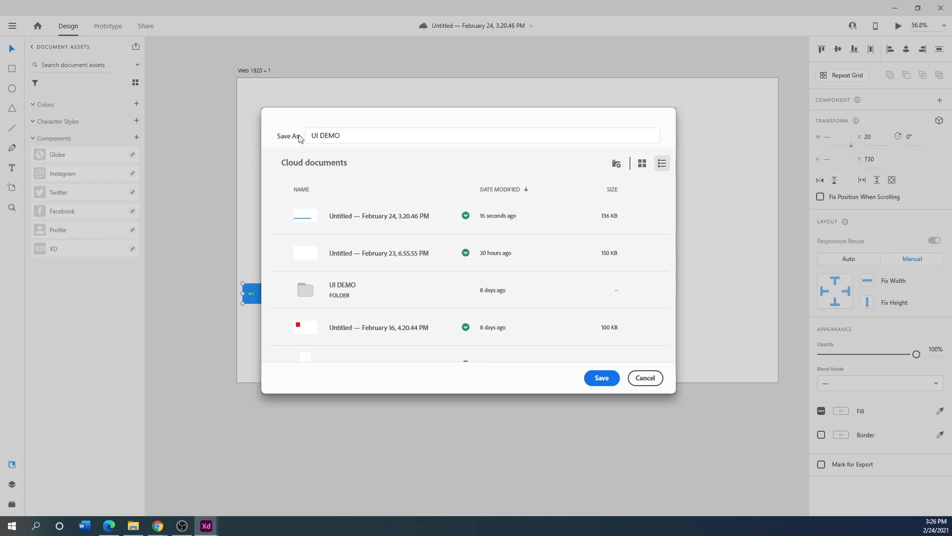
pyautogui.click(617, 164)
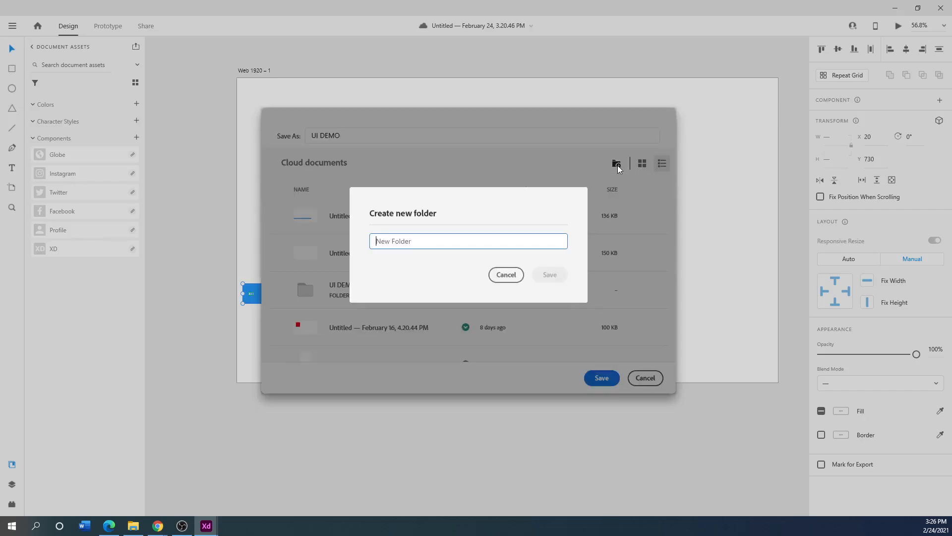
pyautogui.click(506, 280)
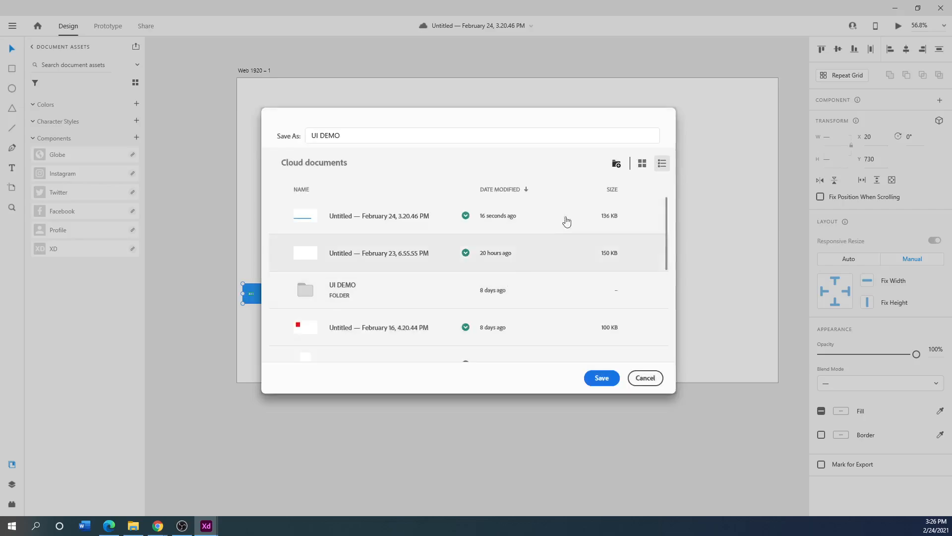
pyautogui.click(616, 164)
pyautogui.click(507, 273)
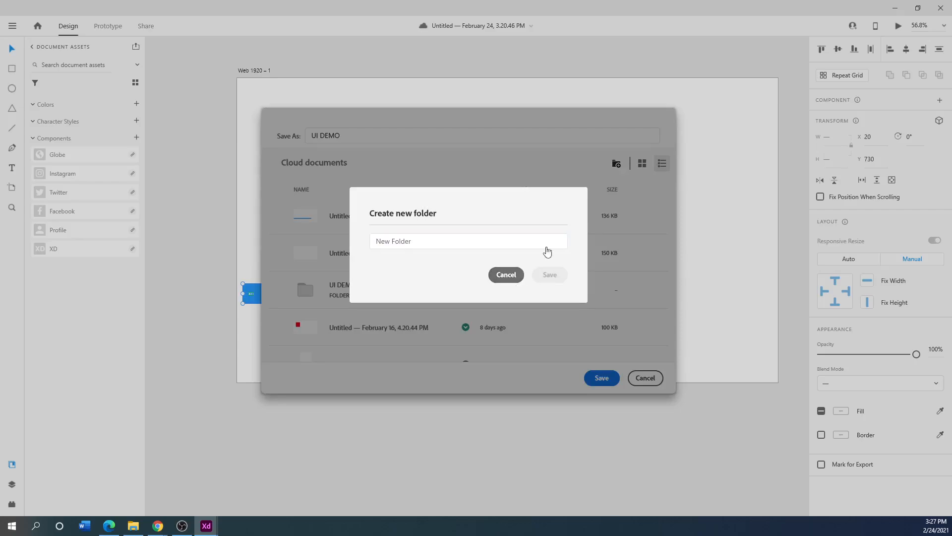
pyautogui.click(644, 164)
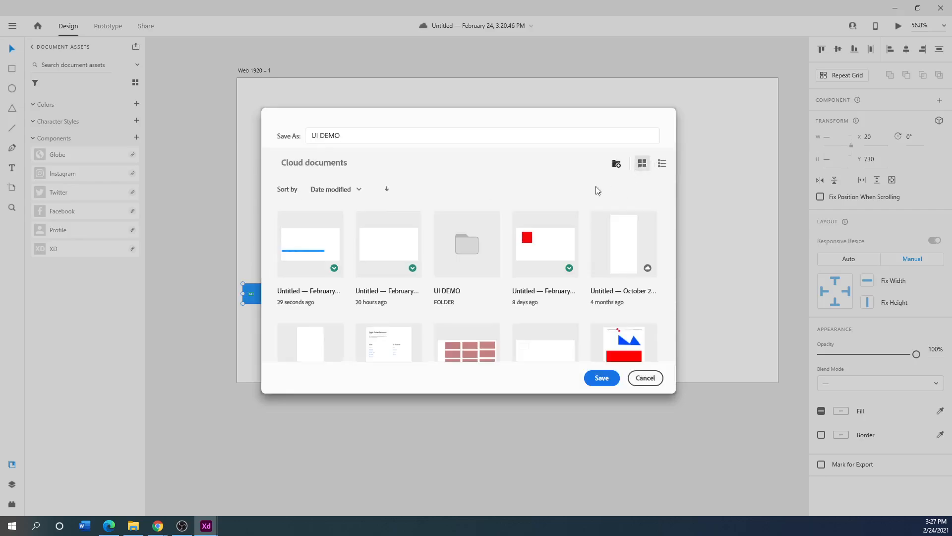
# Step: Toggle the date-modified sort order of the cloud documents several times, then leave the cloud save
pyautogui.click(387, 189)
pyautogui.click(387, 189)
pyautogui.click(386, 189)
pyautogui.click(387, 190)
pyautogui.click(387, 190)
pyautogui.click(387, 190)
pyautogui.click(387, 189)
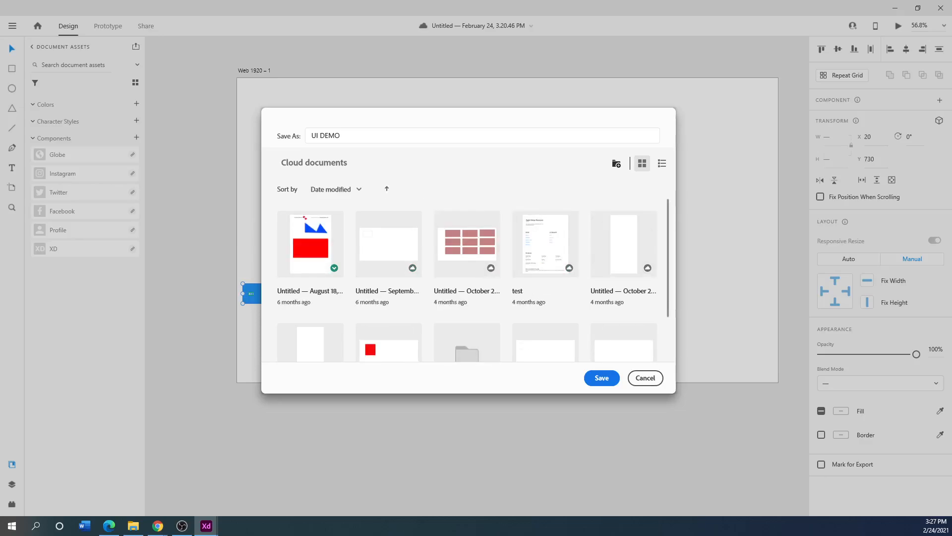
pyautogui.hotkey('alt', 'Tab')
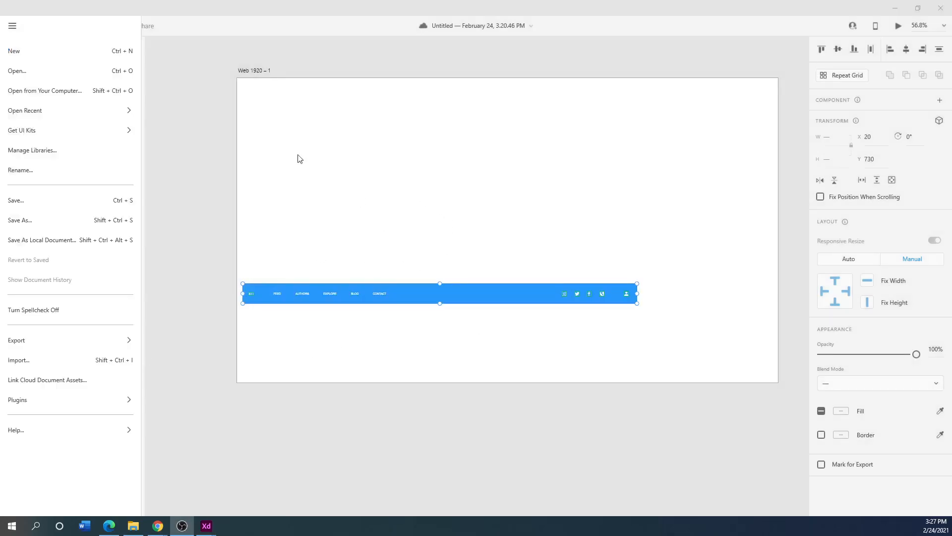
# Step: Save the document as a local XD file named UIDEMOA on the Desktop
pyautogui.click(44, 242)
pyautogui.click(44, 242)
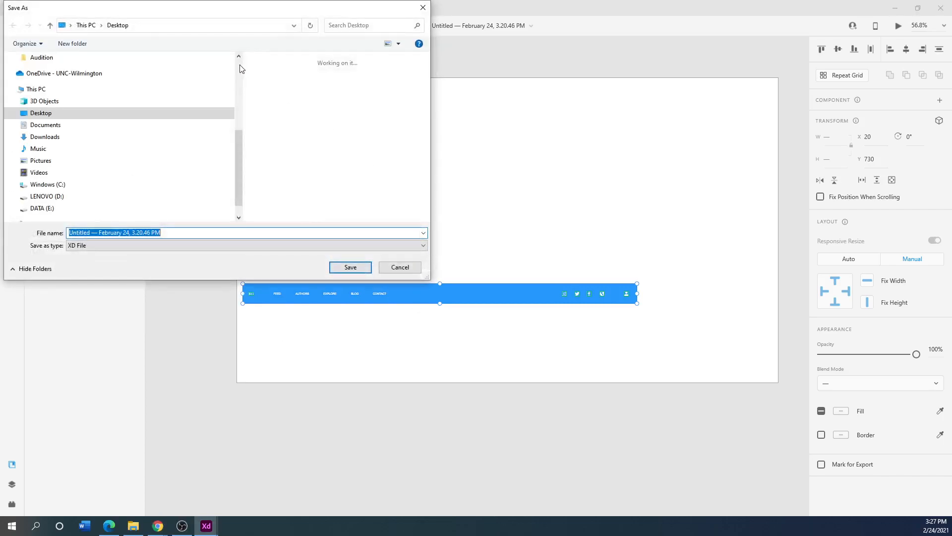
pyautogui.moveTo(161, 12); pyautogui.dragTo(411, 85)
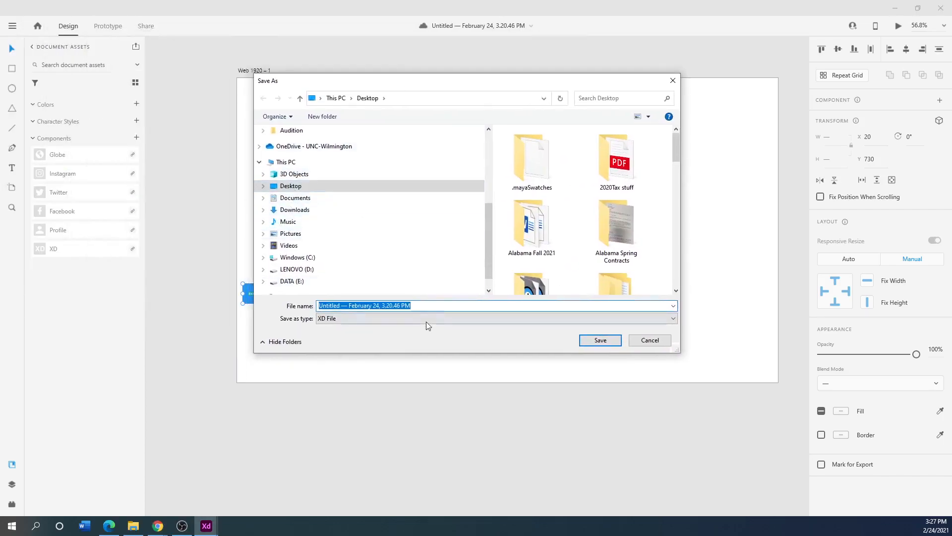
pyautogui.click(418, 304)
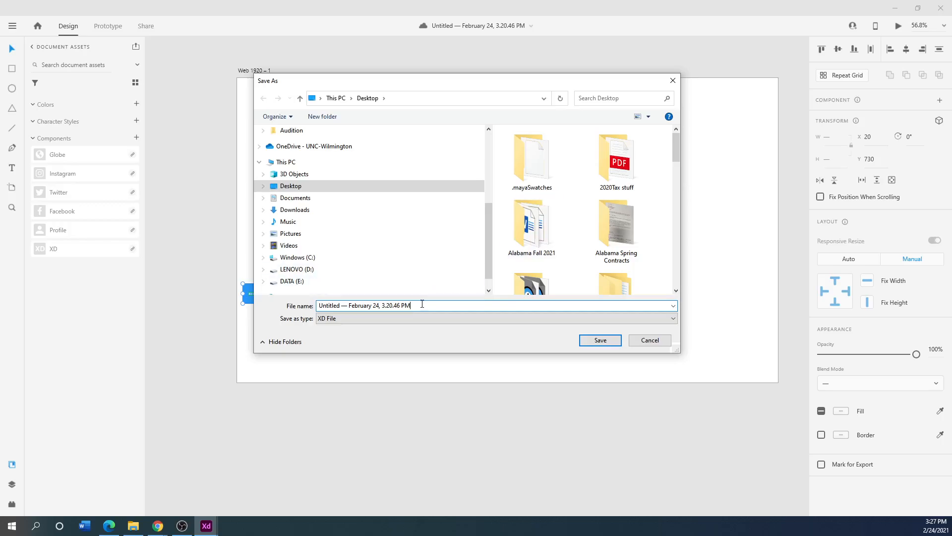
pyautogui.moveTo(422, 304); pyautogui.dragTo(246, 323)
pyautogui.write('UIDEMOA')
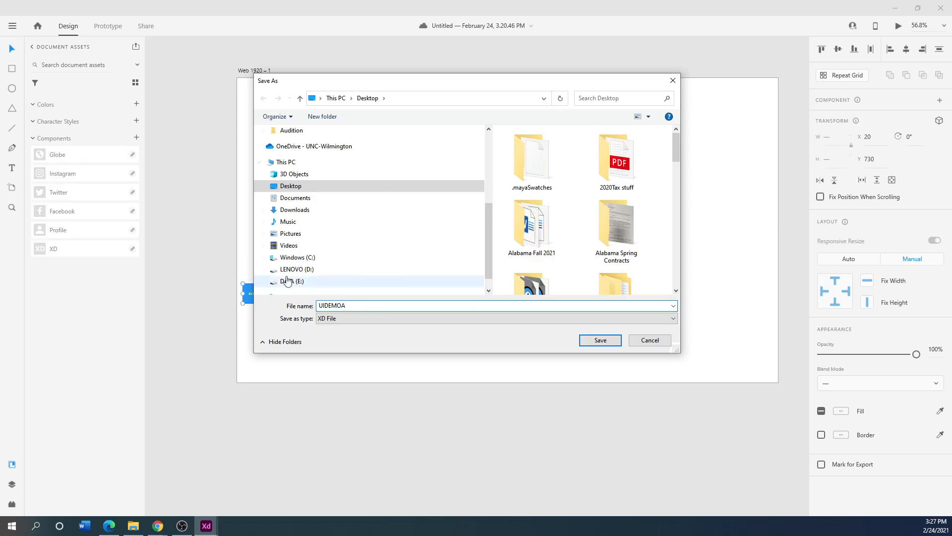
pyautogui.click(598, 341)
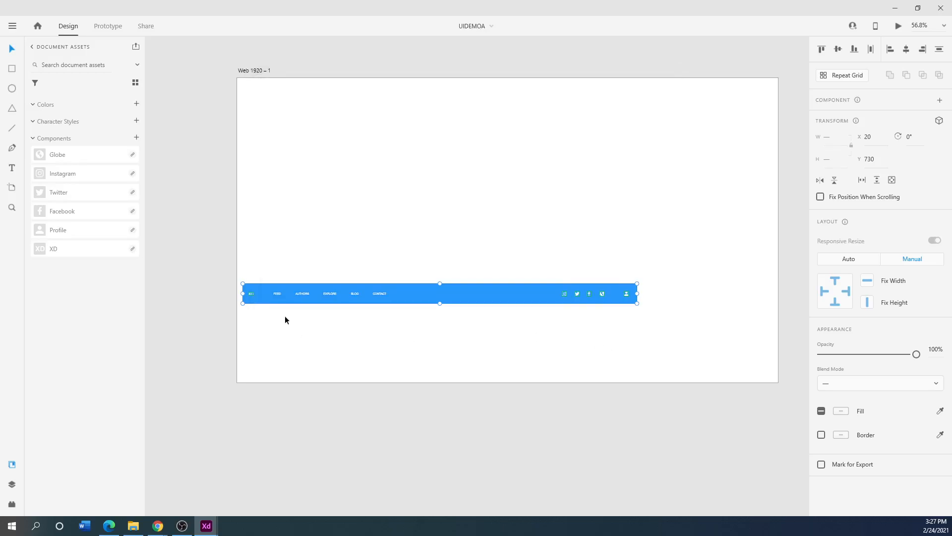
# Step: Move the nav bar to the artboard's top edge and stretch its blue background from X 0, Y 0 to 1920 by 150
pyautogui.moveTo(429, 291); pyautogui.dragTo(422, 88)
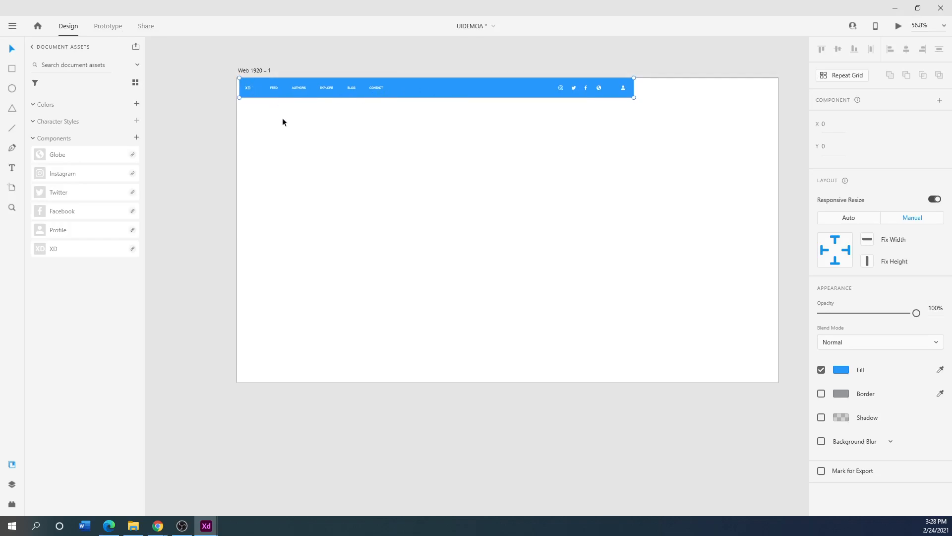
pyautogui.moveTo(439, 86); pyautogui.dragTo(440, 85)
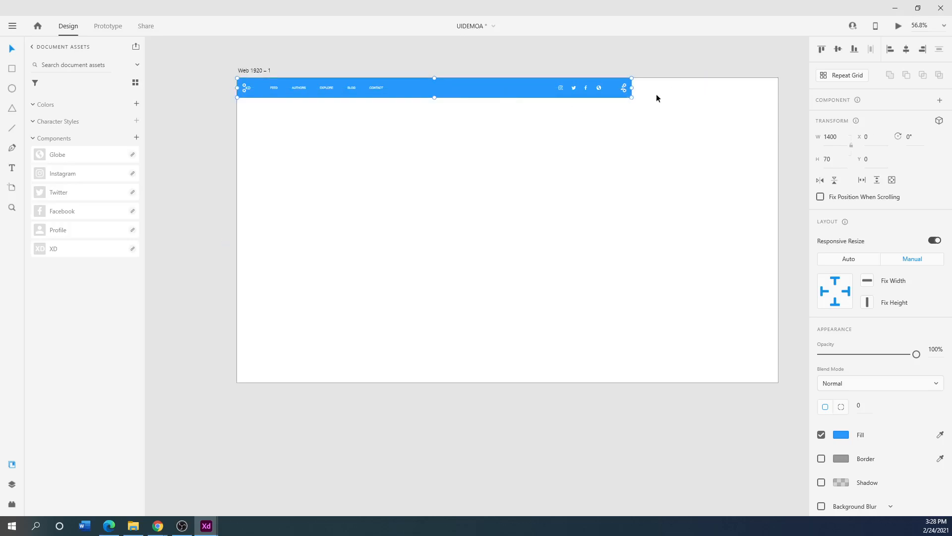
pyautogui.moveTo(632, 87); pyautogui.dragTo(645, 115)
pyautogui.moveTo(656, 120); pyautogui.dragTo(779, 99)
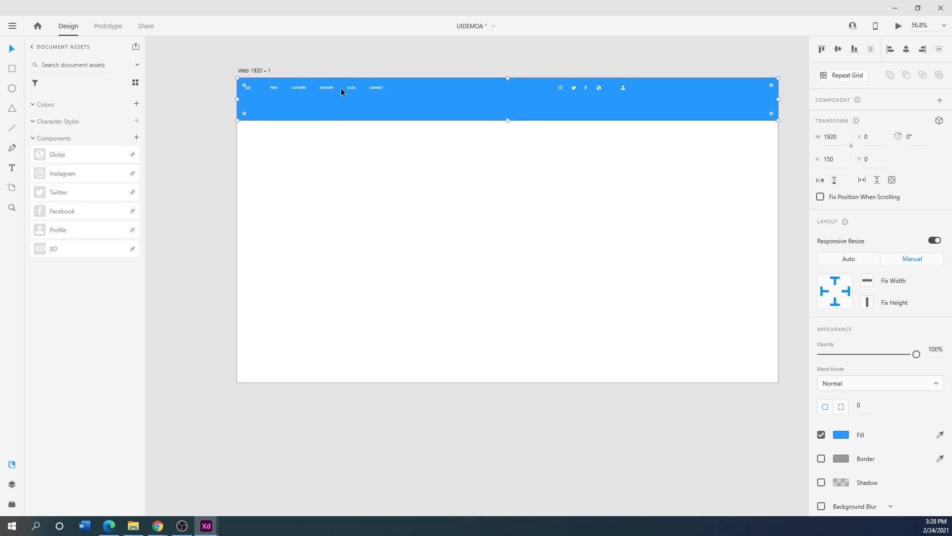
# Step: Examine the nav bar's CONTACT link and its text settings up close
pyautogui.scroll(5, 341, 88)
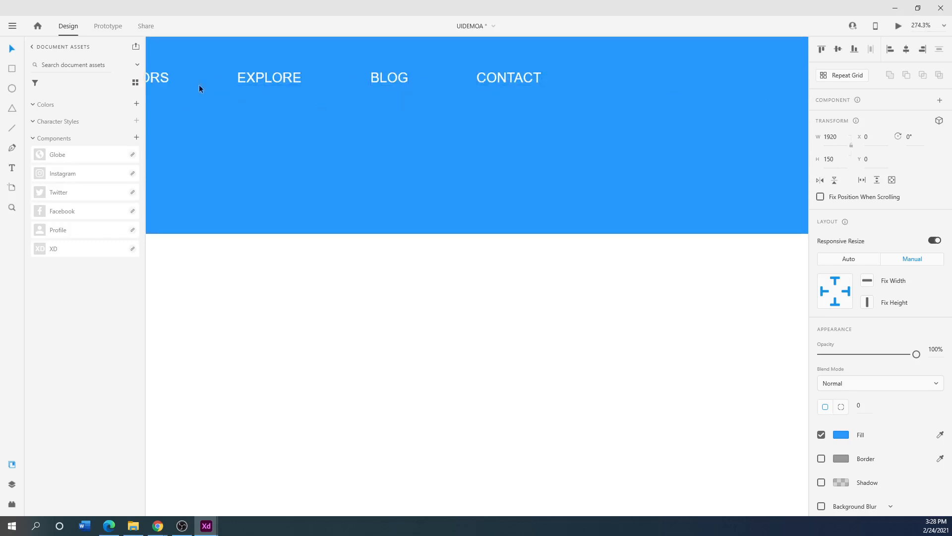
pyautogui.click(511, 80)
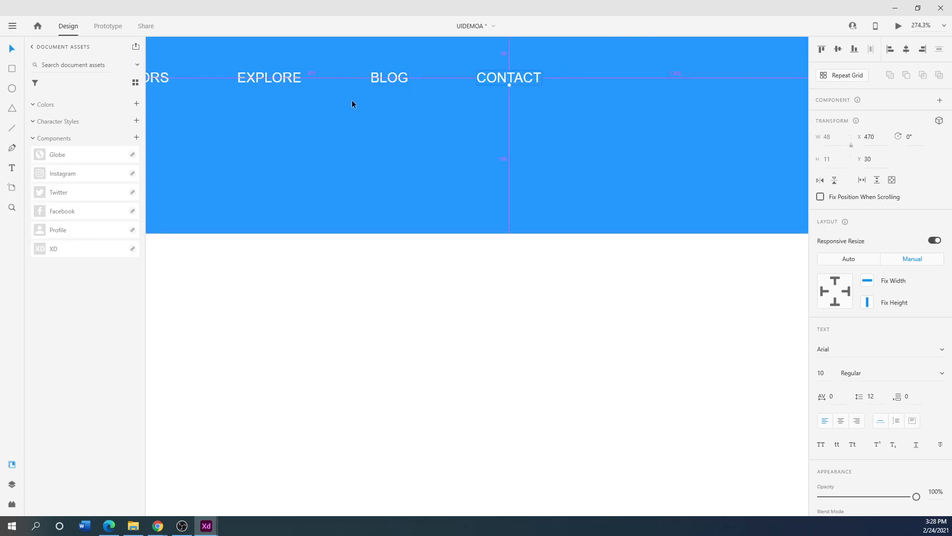
pyautogui.scroll(-3, 352, 100)
pyautogui.scroll(-3, 202, 91)
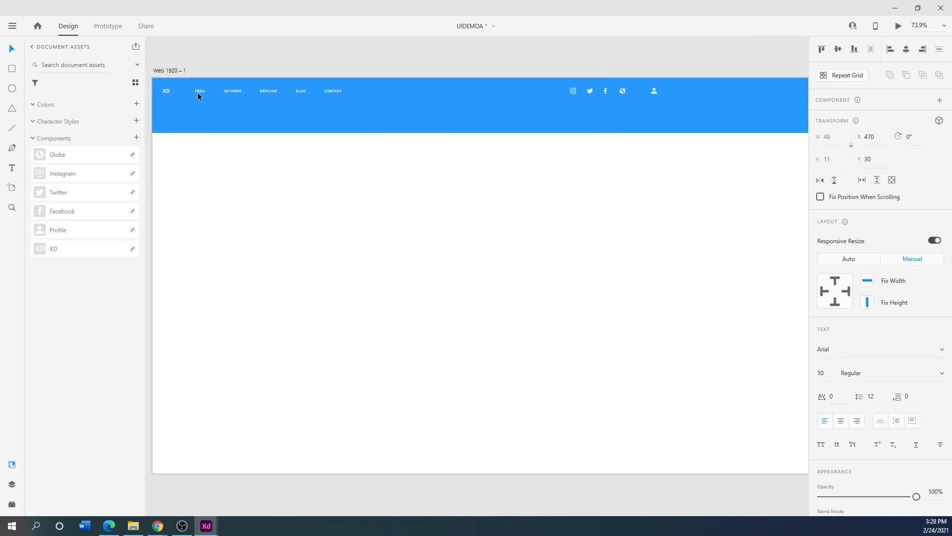
# Step: Try to edit the XD logo at the start of the nav bar with the Text tool
pyautogui.click(166, 92)
pyautogui.scroll(5, 168, 92)
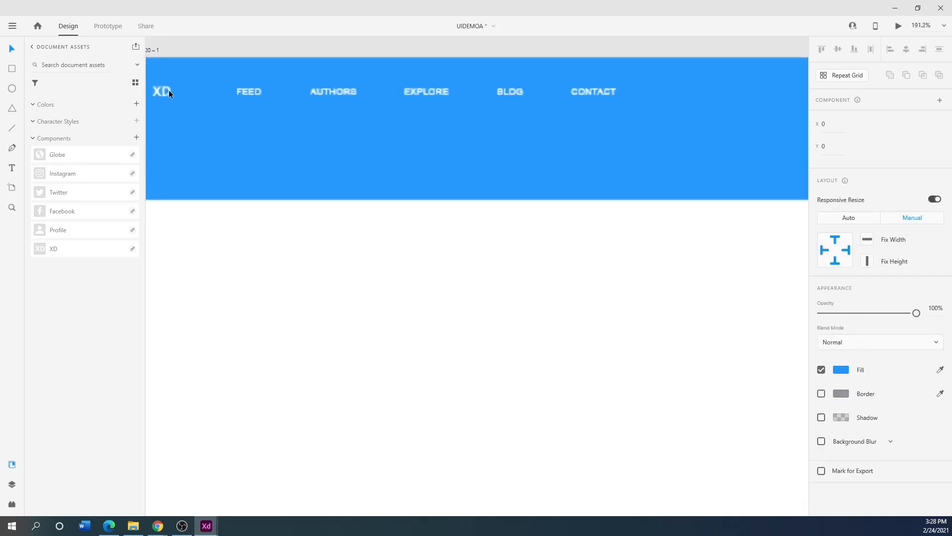
pyautogui.click(170, 91)
pyautogui.moveTo(277, 323); pyautogui.dragTo(509, 345)
pyautogui.click(342, 102)
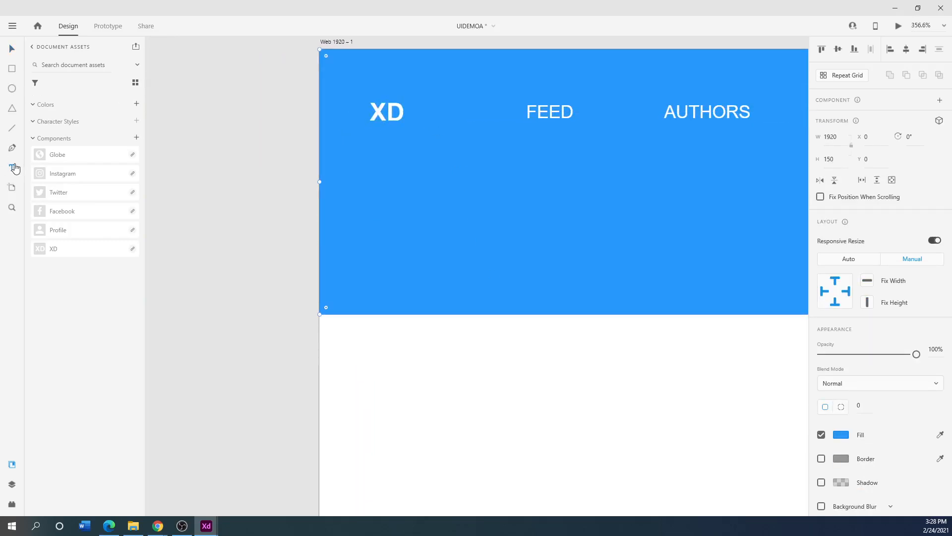
pyautogui.click(402, 110)
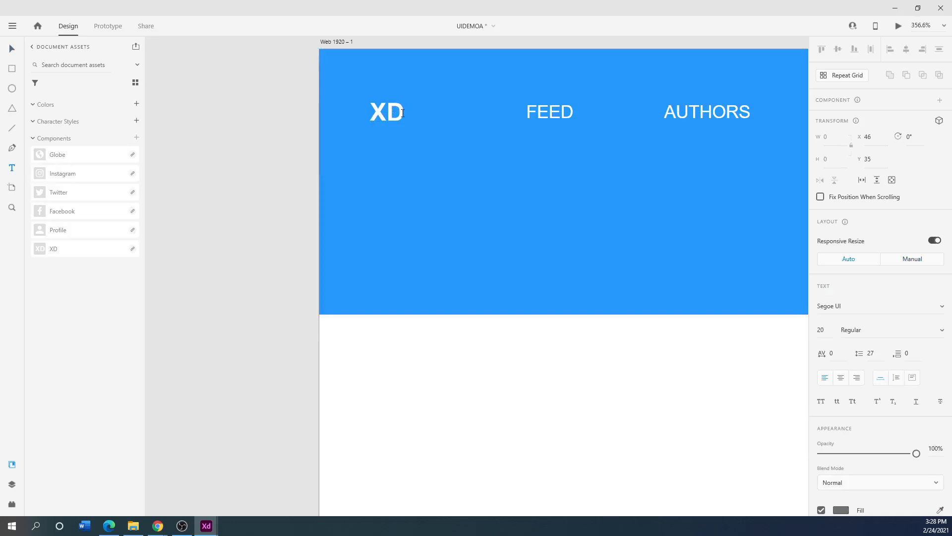
# Step: Select the XD logo in the nav bar and scale it up to nearly three times its size
pyautogui.click(11, 47)
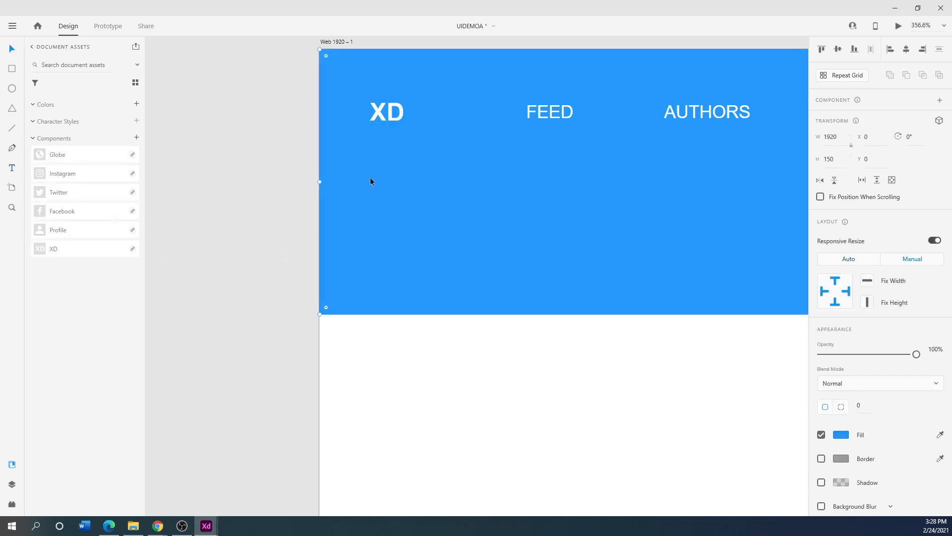
pyautogui.click(393, 114)
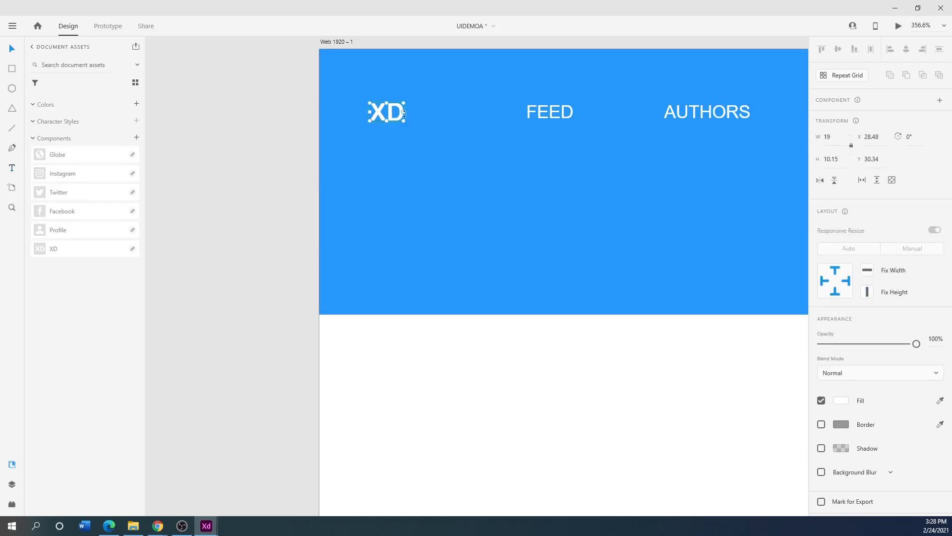
pyautogui.moveTo(405, 122); pyautogui.dragTo(464, 158)
# Step: Open the FEED link's text for editing, leave it again and bring the whole artboard into view
pyautogui.click(547, 113)
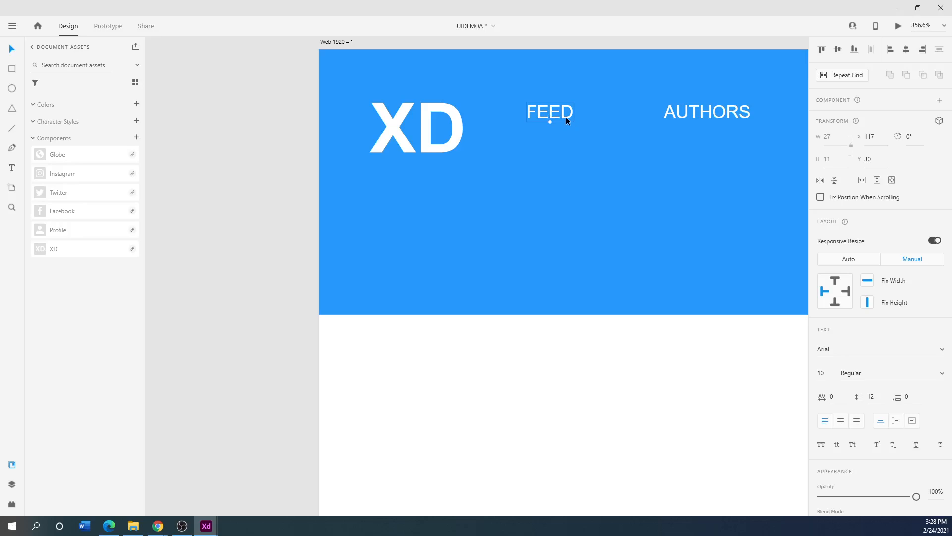
pyautogui.doubleClick(570, 117)
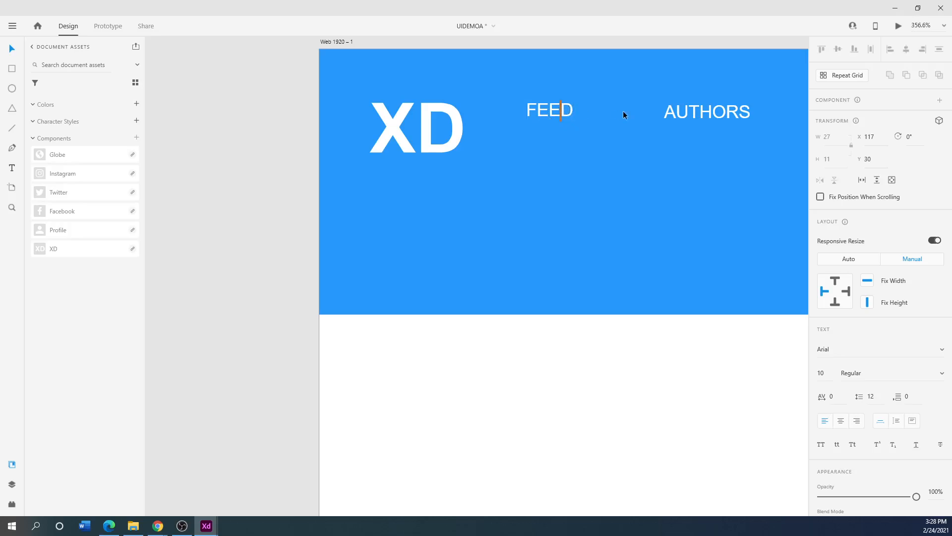
pyautogui.press('Escape')
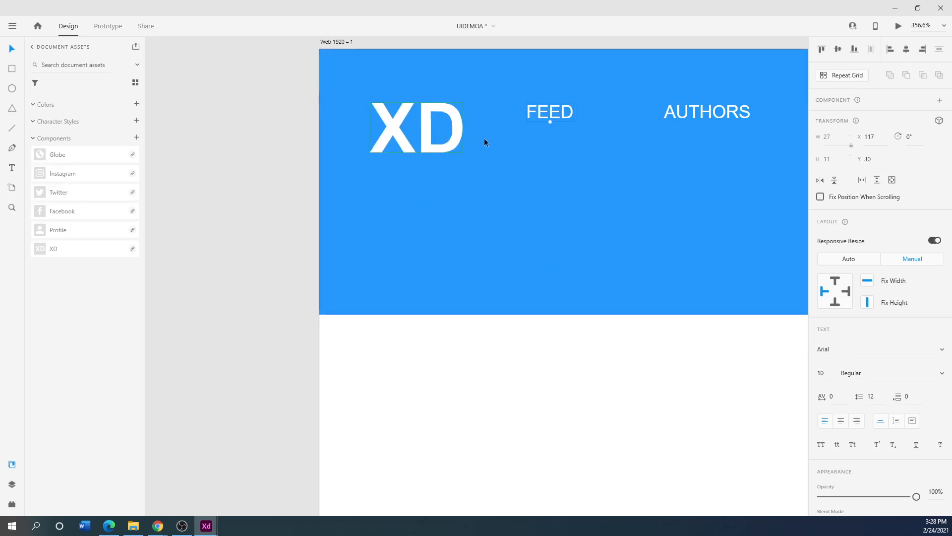
pyautogui.scroll(-10, 592, 174)
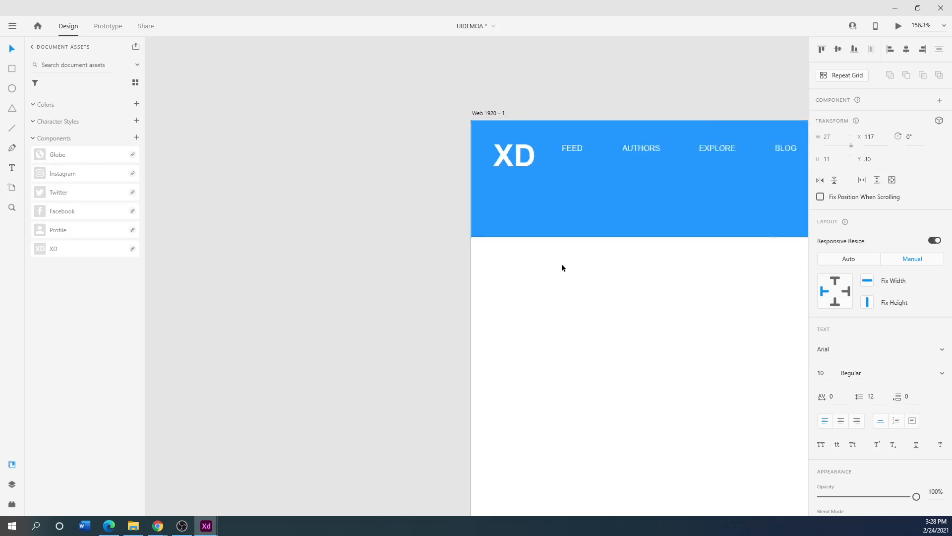
pyautogui.moveTo(283, 255); pyautogui.dragTo(269, 194)
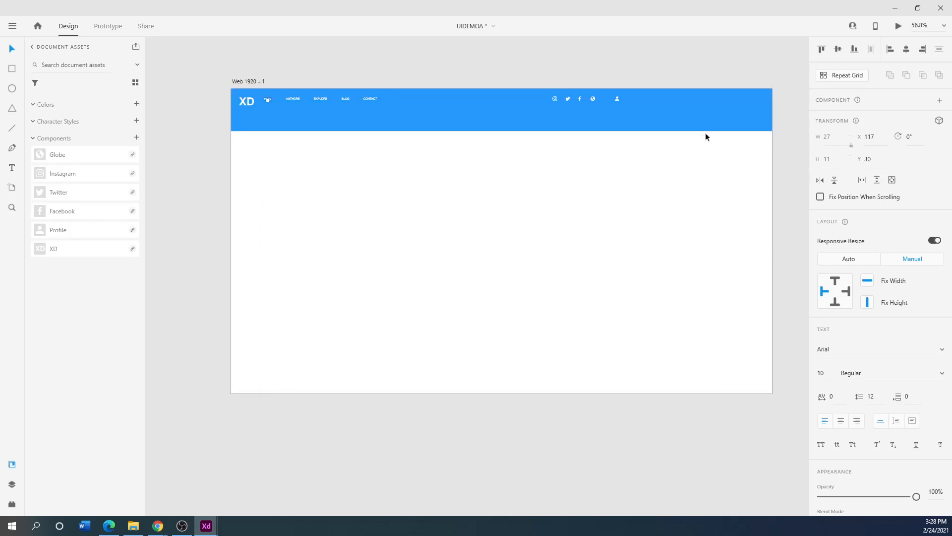
# Step: Change the fill of the nav bar's background rectangle to a slightly different shade of blue
pyautogui.click(709, 111)
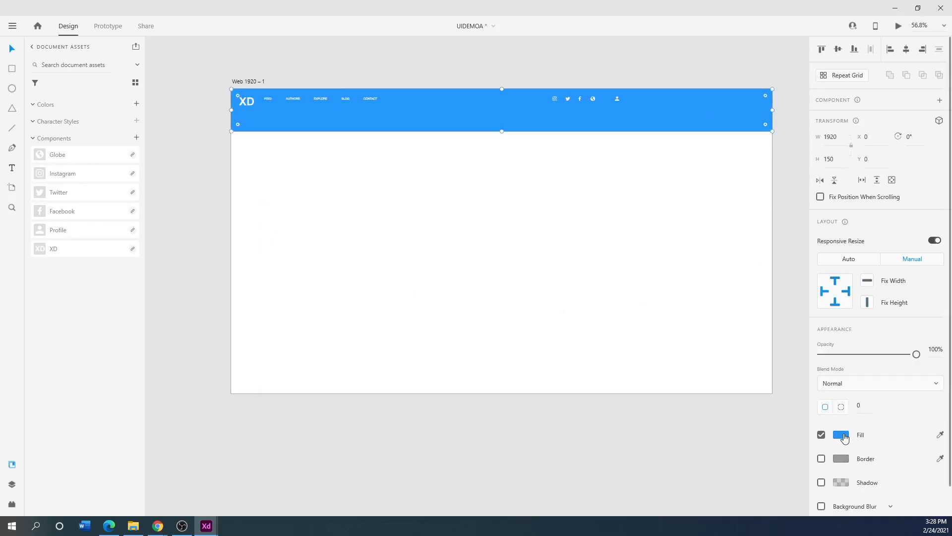
pyautogui.click(842, 435)
pyautogui.moveTo(791, 412)
pyautogui.mouseDown()
pyautogui.moveTo(791, 432)
pyautogui.moveTo(790, 414)
pyautogui.mouseUp()
pyautogui.click(589, 439)
pyautogui.click(588, 438)
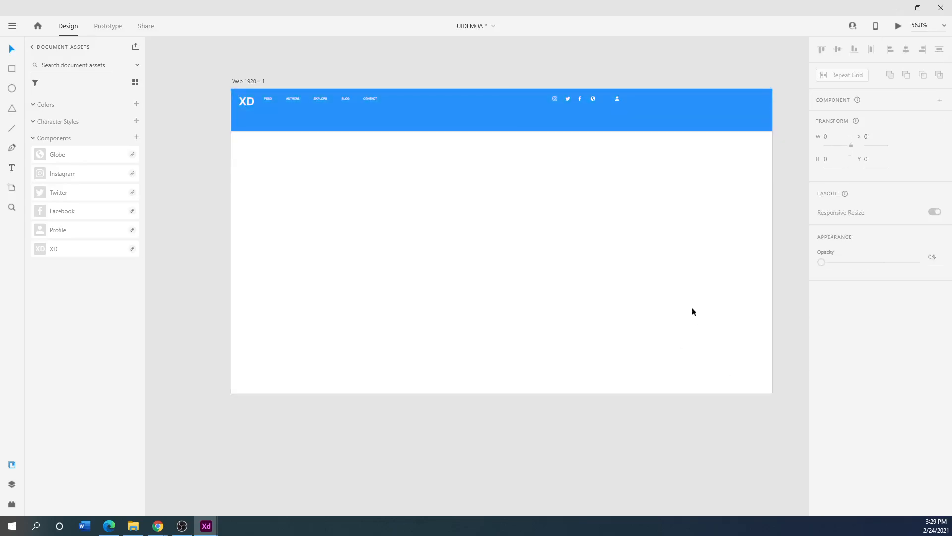
pyautogui.click(667, 121)
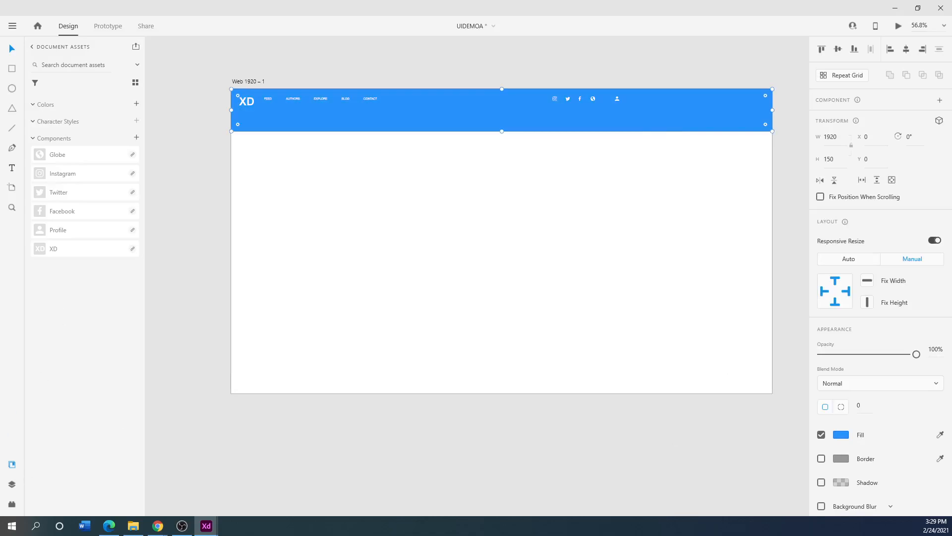
# Step: Switch to the wireframes-web-2021 kit and look through its UI Elements and Landing Sections
pyautogui.hotkey('alt', 'Tab')
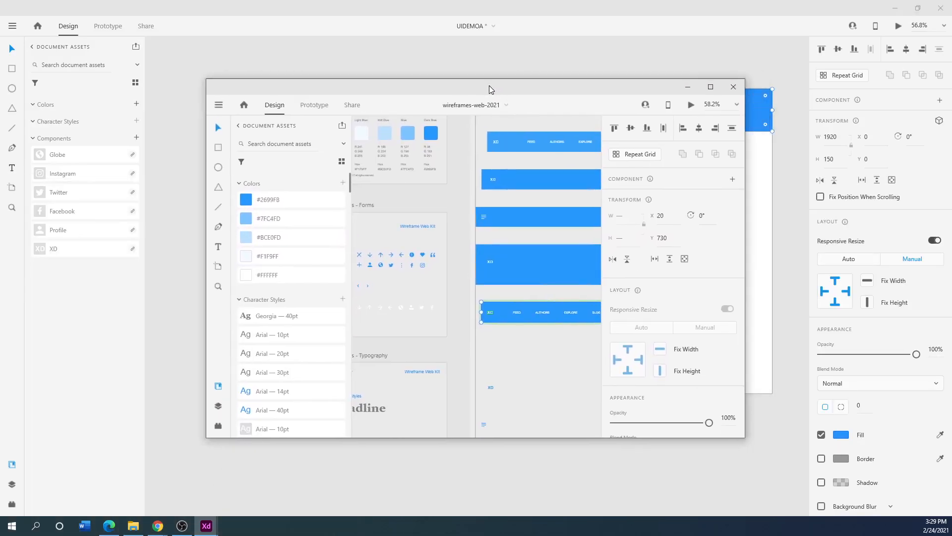
pyautogui.scroll(-1, 503, 319)
pyautogui.scroll(-5, 508, 323)
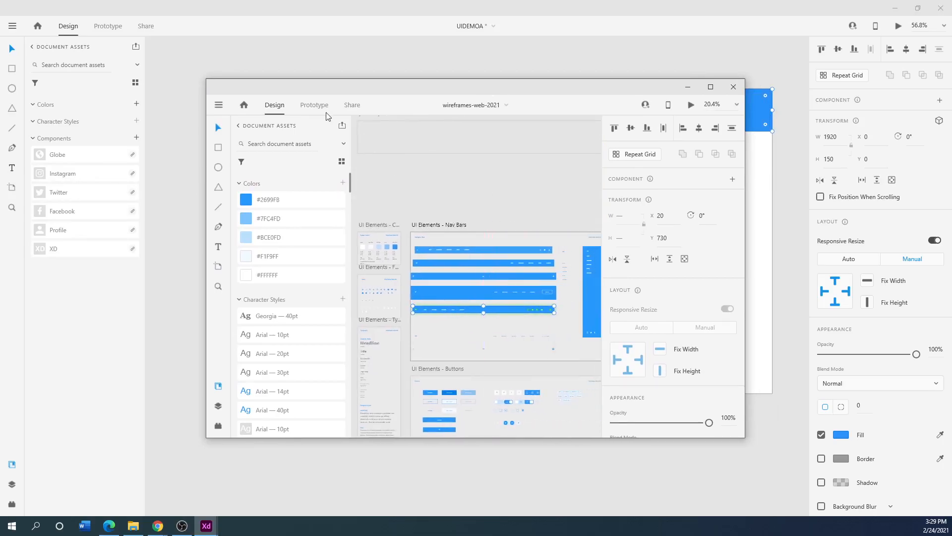
pyautogui.click(710, 87)
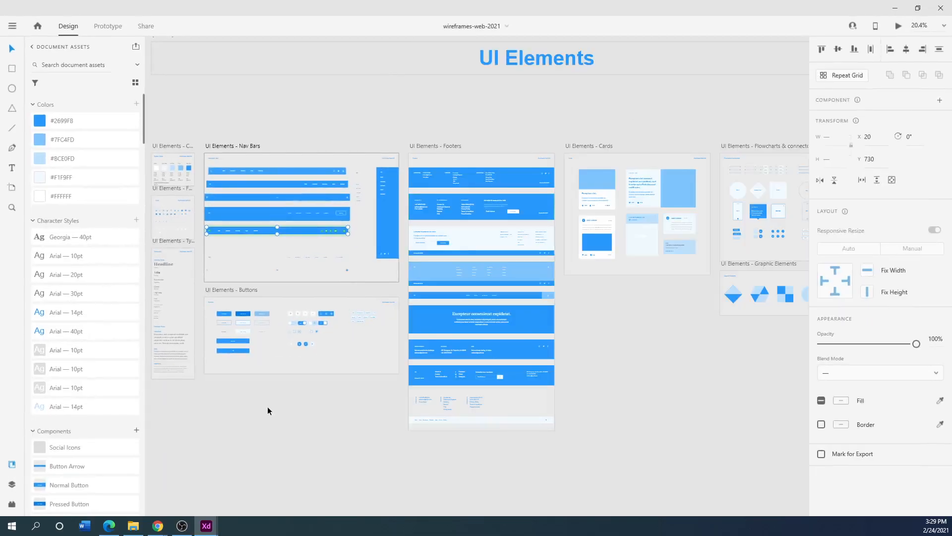
pyautogui.moveTo(632, 375); pyautogui.dragTo(915, 397)
pyautogui.scroll(-5, 409, 414)
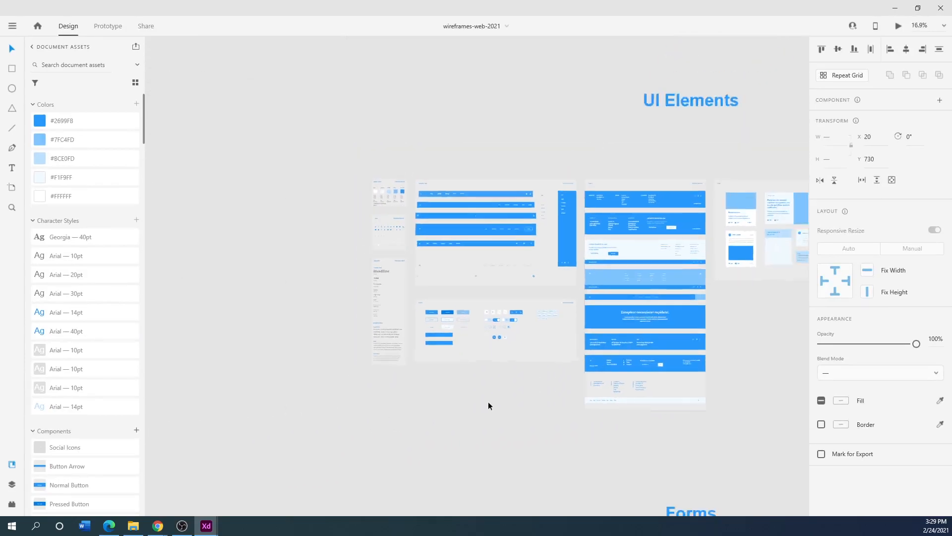
pyautogui.scroll(6, 545, 404)
pyautogui.scroll(3, 597, 407)
pyautogui.click(659, 225)
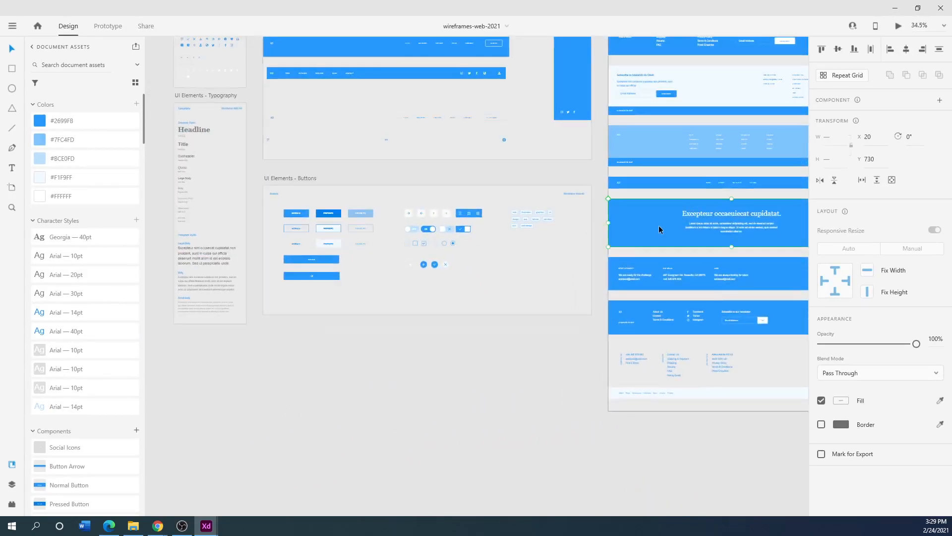
pyautogui.scroll(-8, 551, 370)
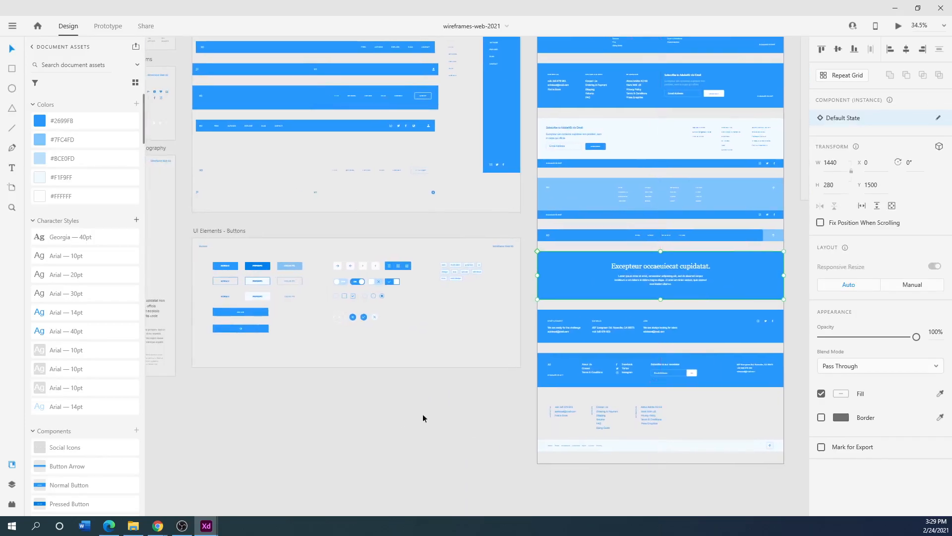
pyautogui.scroll(-4, 403, 415)
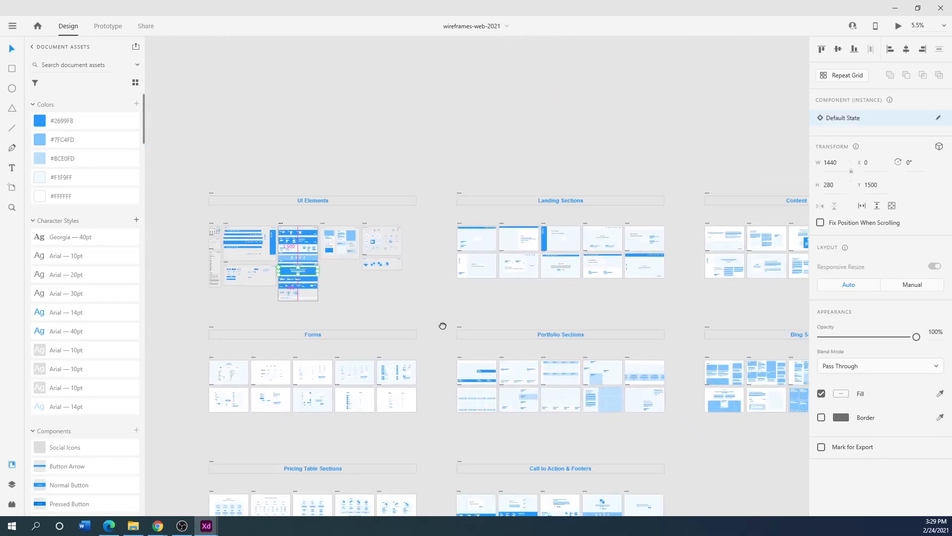
pyautogui.scroll(2, 452, 310)
pyautogui.scroll(4, 451, 310)
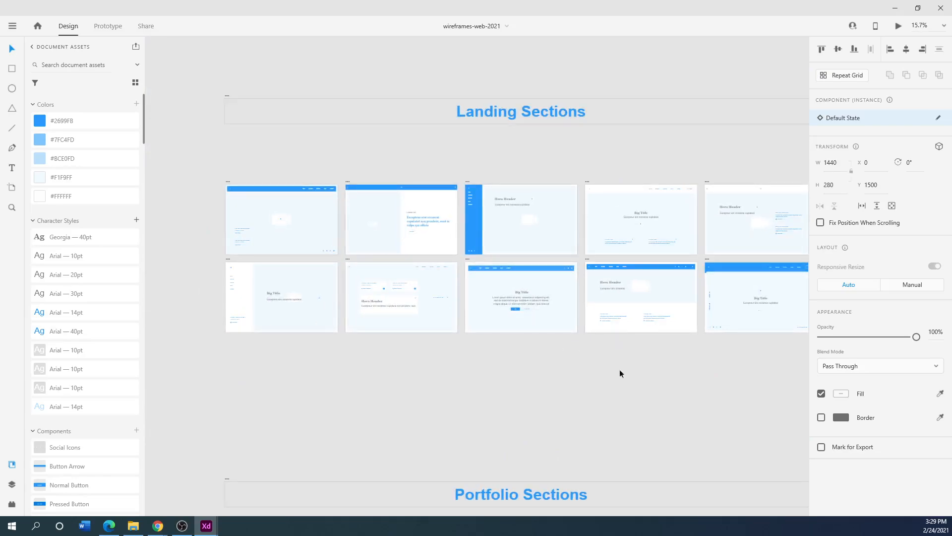
pyautogui.scroll(2, 660, 351)
# Step: Select the hero panel with its header text and video icon on the 9 Landing artboard and copy them
pyautogui.click(649, 282)
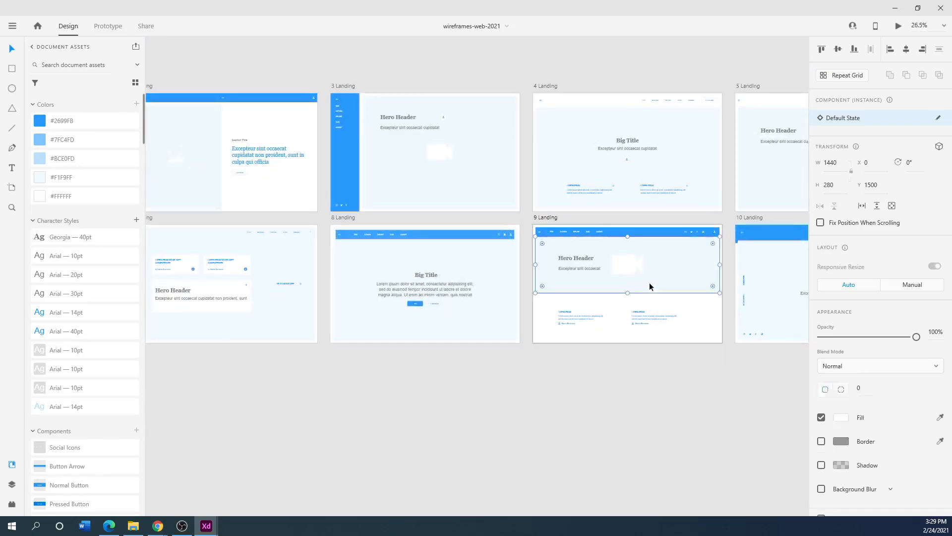
pyautogui.moveTo(601, 297); pyautogui.dragTo(588, 282)
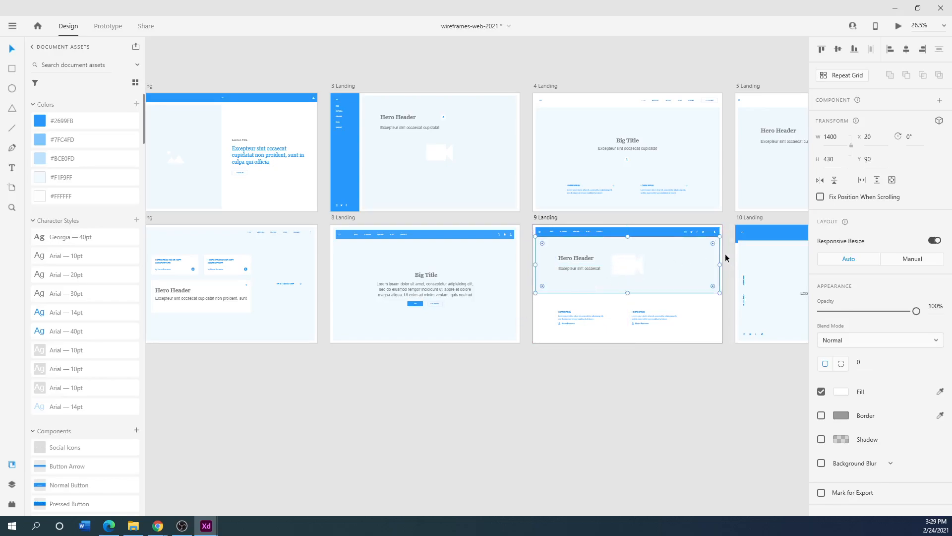
pyautogui.moveTo(643, 262); pyautogui.dragTo(526, 271)
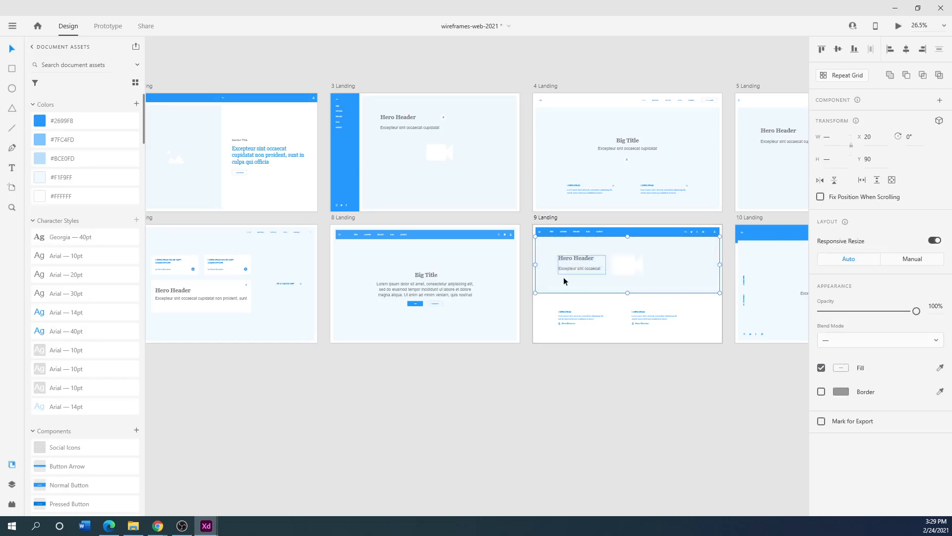
pyautogui.rightClick(548, 285)
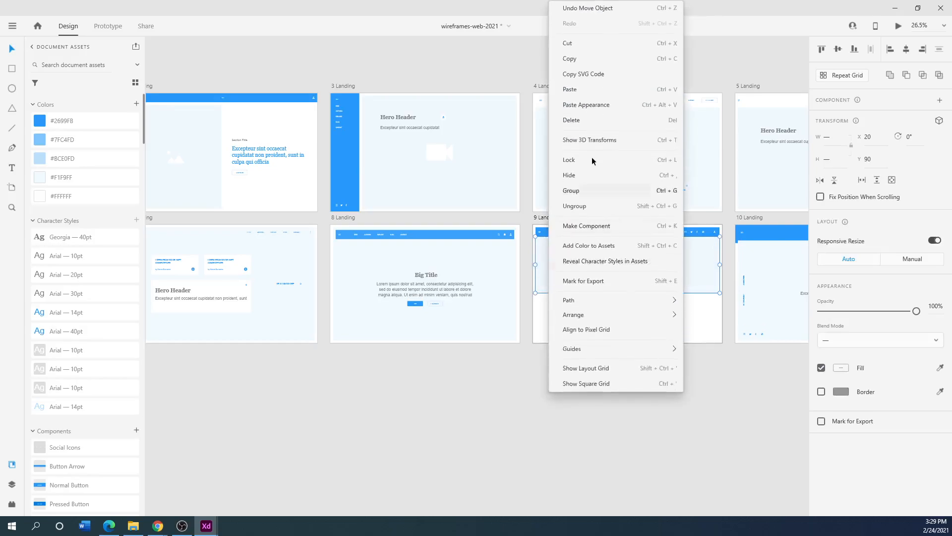
pyautogui.click(572, 63)
# Step: Paste the hero section into the UIDEMOA artboard and move it below the nav bar to X 236, Y 259
pyautogui.moveTo(455, 9); pyautogui.dragTo(0, 176)
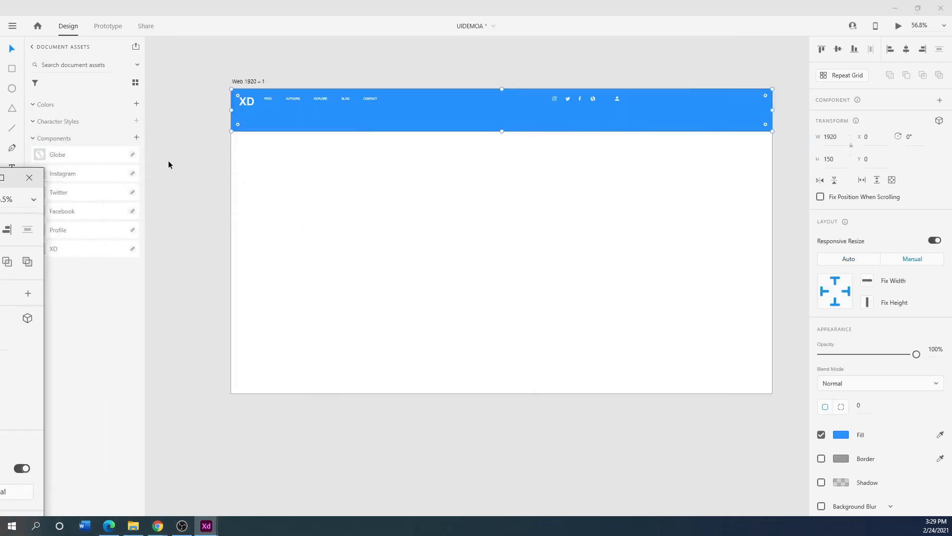
pyautogui.rightClick(249, 203)
pyautogui.click(279, 246)
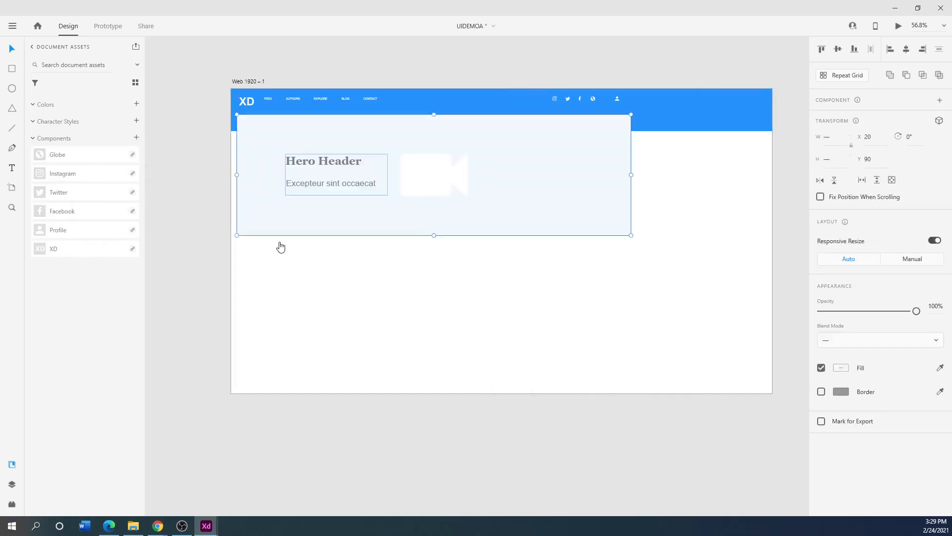
pyautogui.moveTo(427, 179); pyautogui.dragTo(489, 227)
# Step: Return to the wireframes-web-2021 kit and look through its Portfolio Sections and UI Elements footers
pyautogui.moveTo(0, 144); pyautogui.dragTo(397, 87)
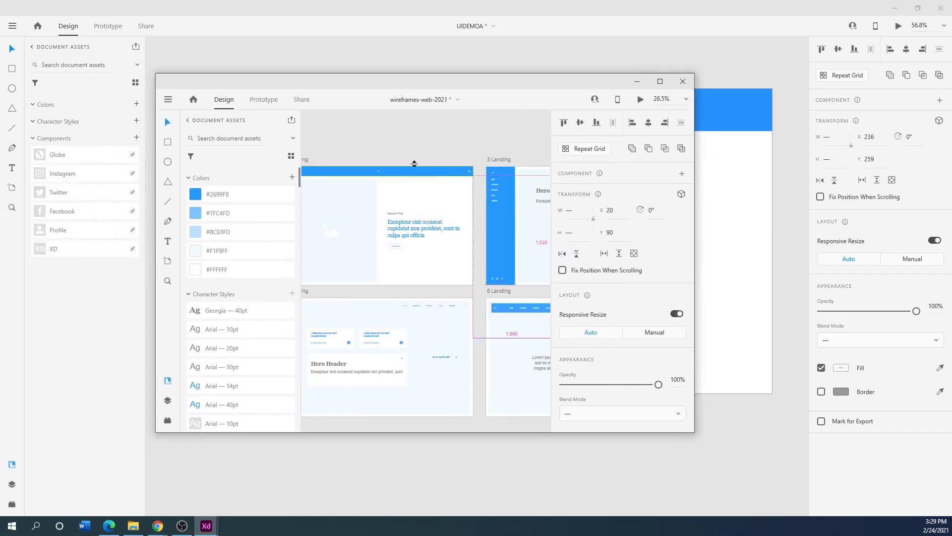
pyautogui.scroll(-5, 406, 148)
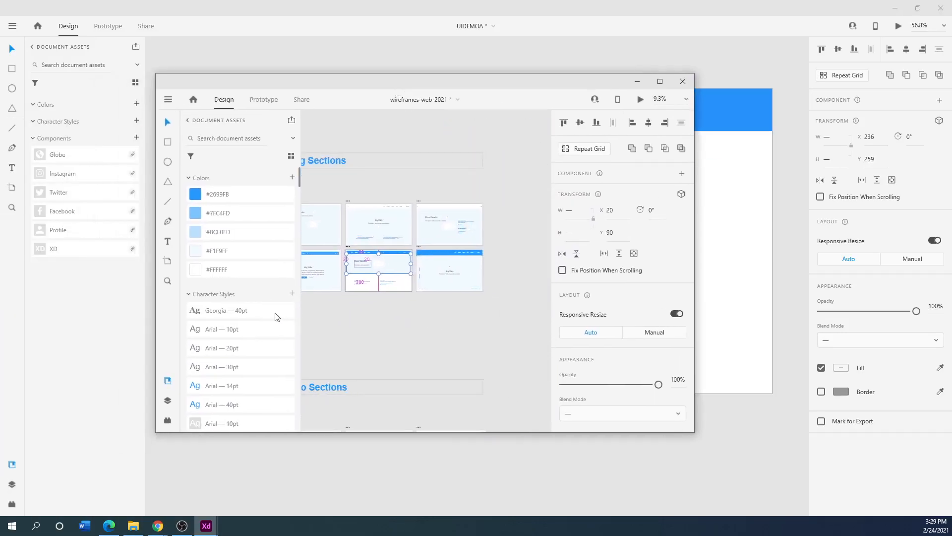
pyautogui.scroll(-4, 397, 313)
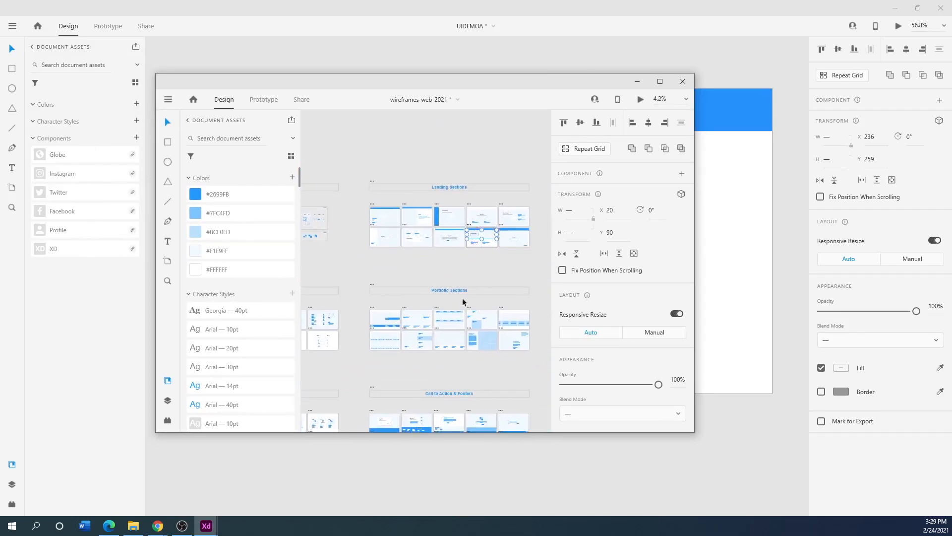
pyautogui.scroll(7, 376, 377)
pyautogui.scroll(-7, 353, 284)
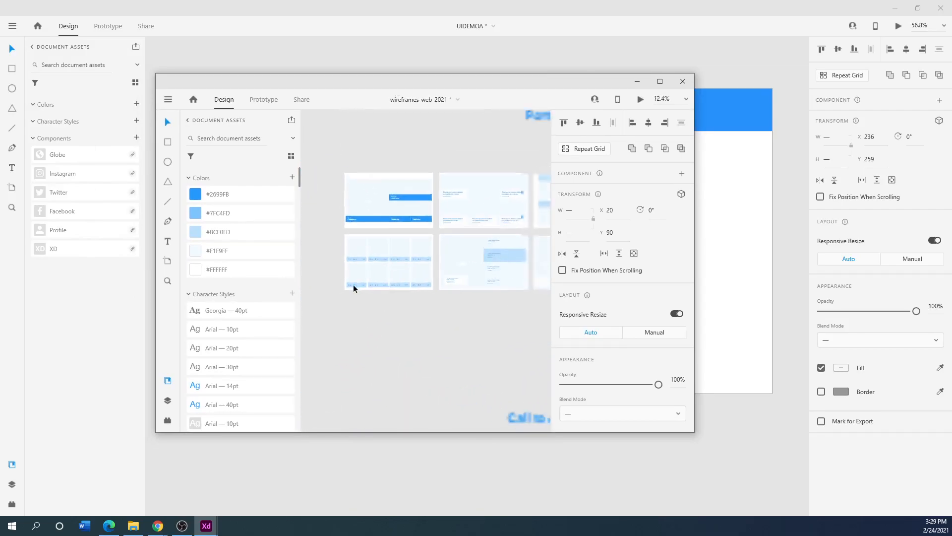
pyautogui.scroll(3, 384, 216)
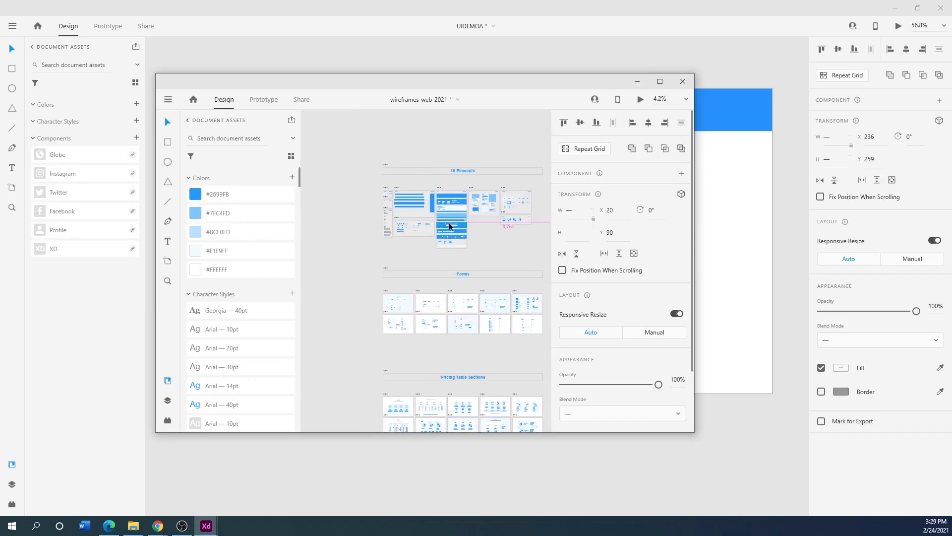
pyautogui.scroll(2, 405, 216)
pyautogui.scroll(1, 381, 217)
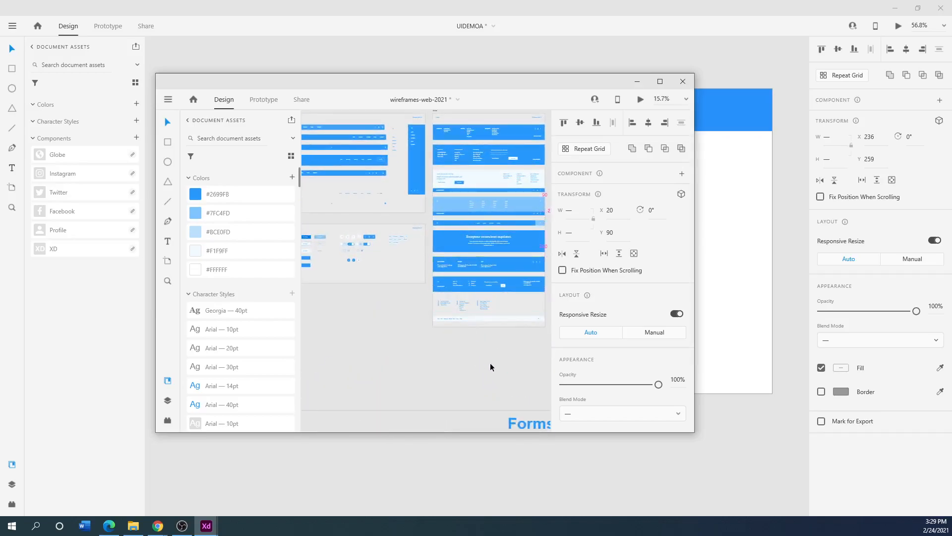
pyautogui.moveTo(490, 364); pyautogui.dragTo(409, 380)
pyautogui.scroll(1, 425, 215)
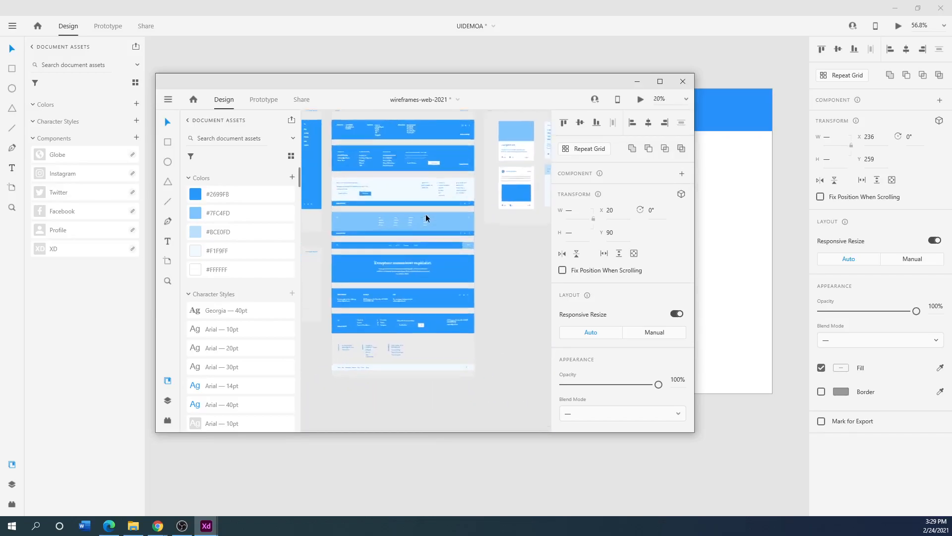
pyautogui.scroll(4, 426, 217)
# Step: Select the light blue footer component with four link columns in the kit and copy it
pyautogui.click(459, 233)
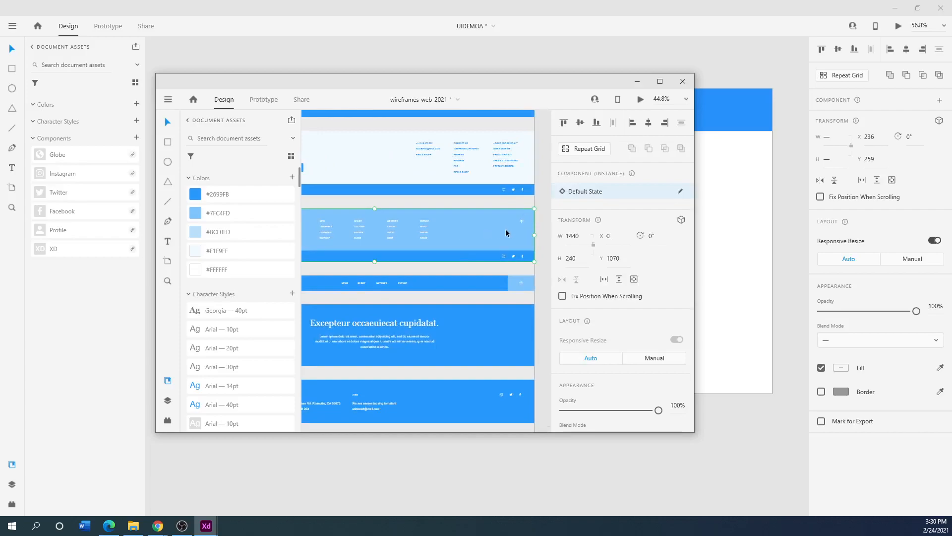
pyautogui.scroll(-1, 506, 230)
pyautogui.moveTo(532, 219); pyautogui.dragTo(293, 252)
pyautogui.rightClick(436, 241)
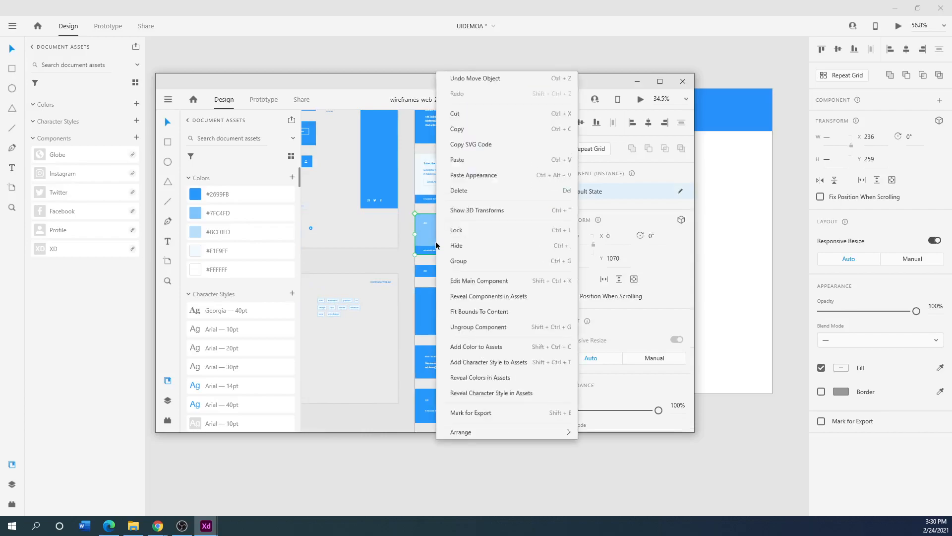
pyautogui.click(479, 59)
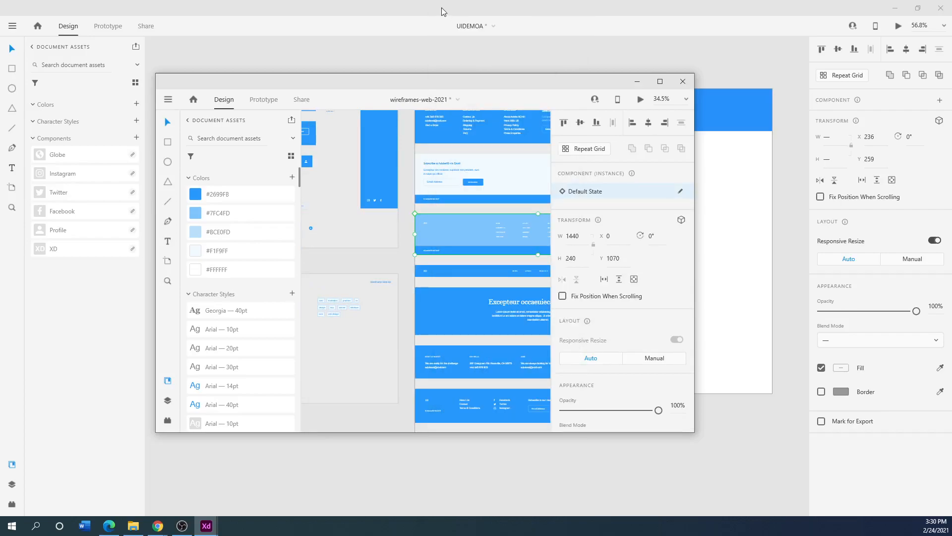
# Step: Paste the footer into the UIDEMOA artboard and align it with the lower left corner at X 0, Y 840
pyautogui.moveTo(407, 82); pyautogui.dragTo(0, 118)
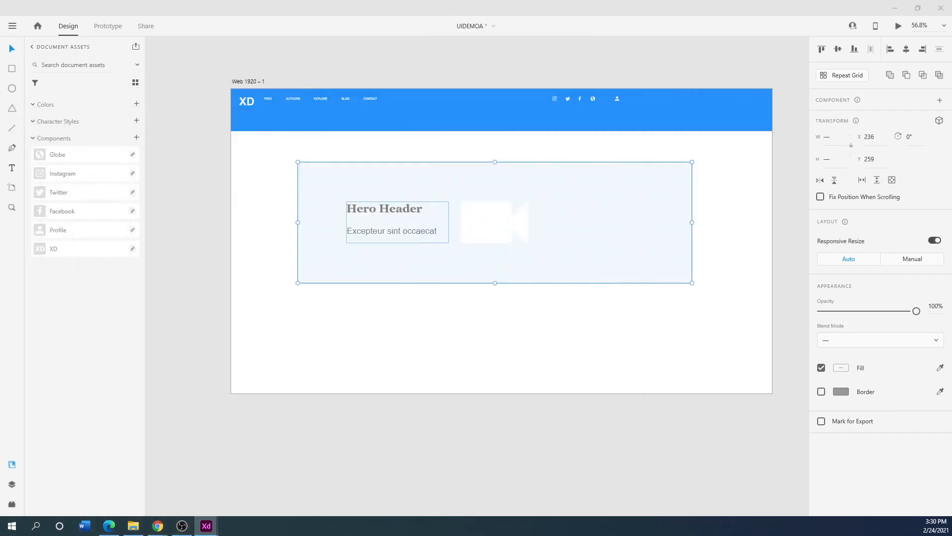
pyautogui.rightClick(348, 360)
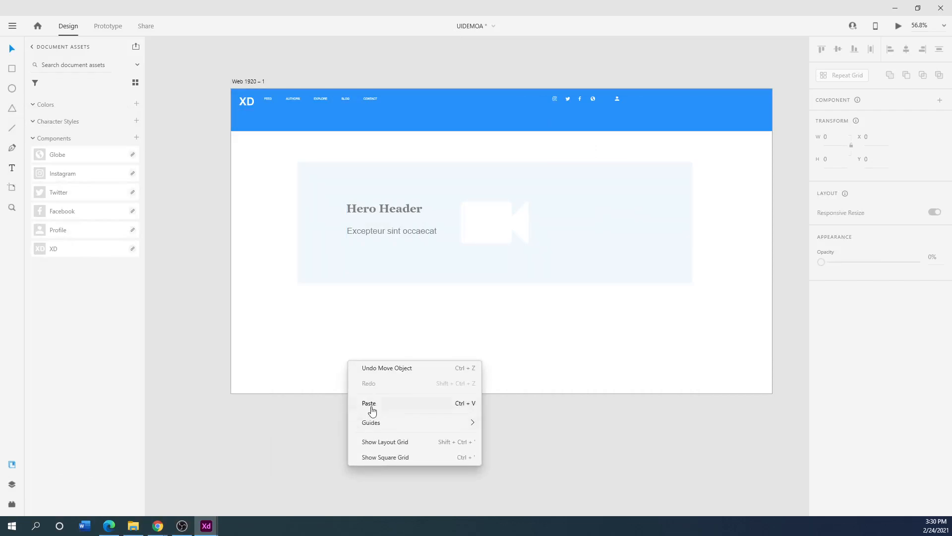
pyautogui.click(372, 407)
pyautogui.moveTo(304, 408); pyautogui.dragTo(302, 342)
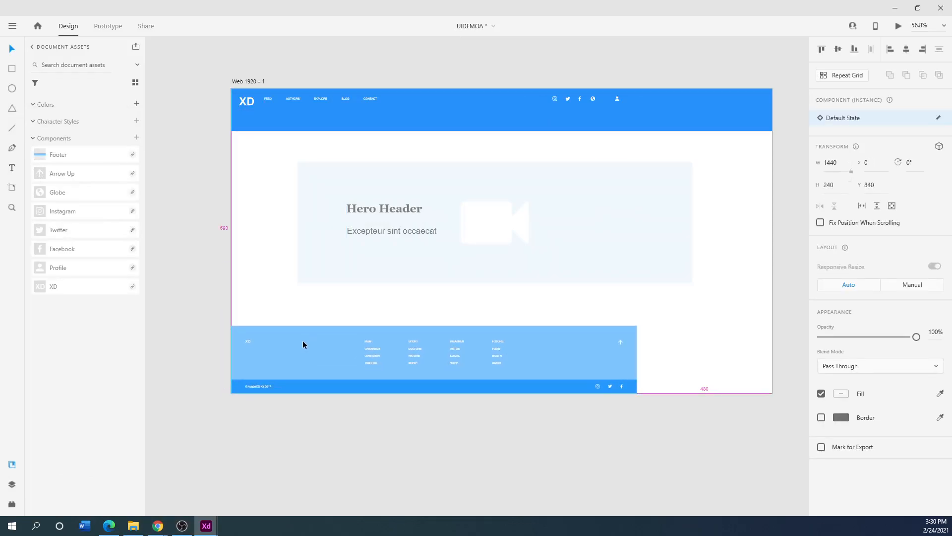
# Step: Stretch the footer to the artboard's full width and raise its upper edge slightly
pyautogui.moveTo(640, 358); pyautogui.dragTo(772, 358)
pyautogui.moveTo(500, 325); pyautogui.dragTo(499, 317)
pyautogui.click(491, 413)
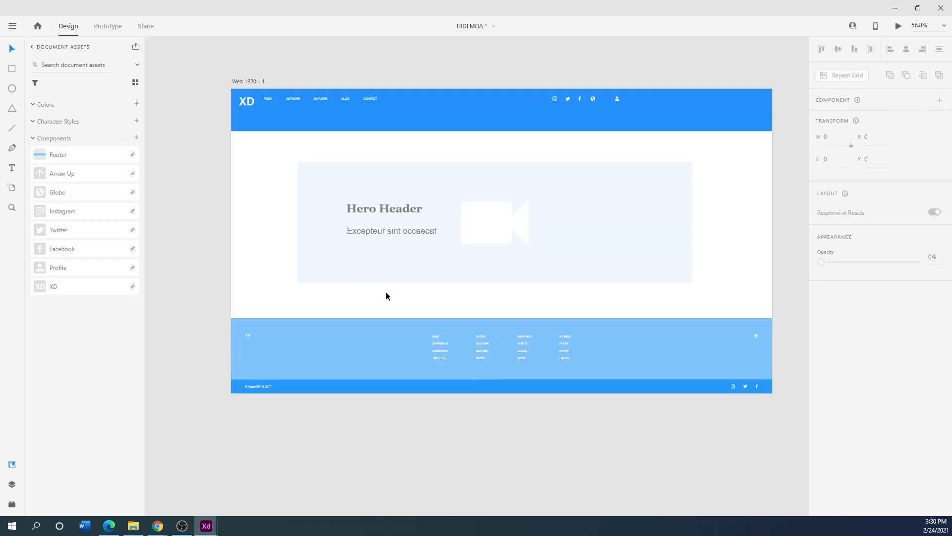
# Step: Rename the Web 1920 – 1 artboard as Home
pyautogui.scroll(-5, 391, 295)
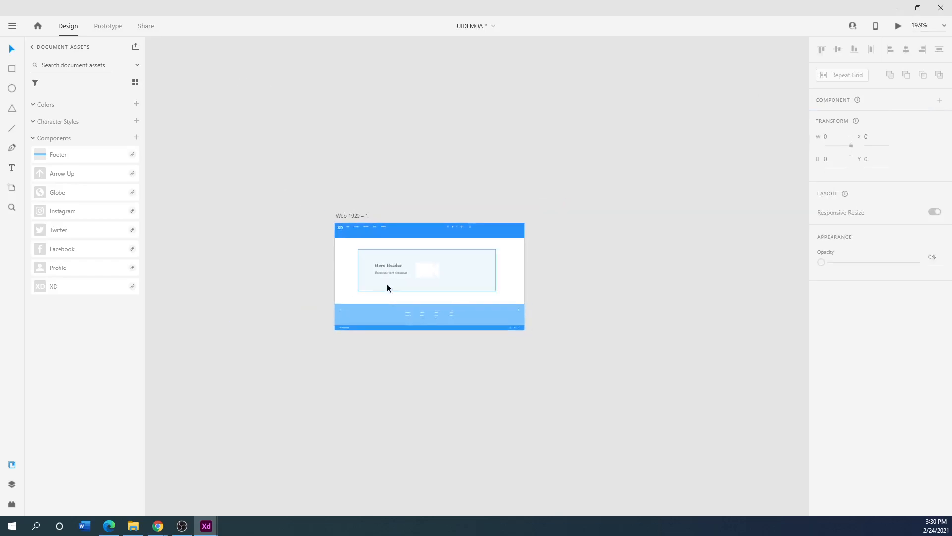
pyautogui.scroll(1, 387, 290)
pyautogui.click(338, 197)
pyautogui.doubleClick(339, 197)
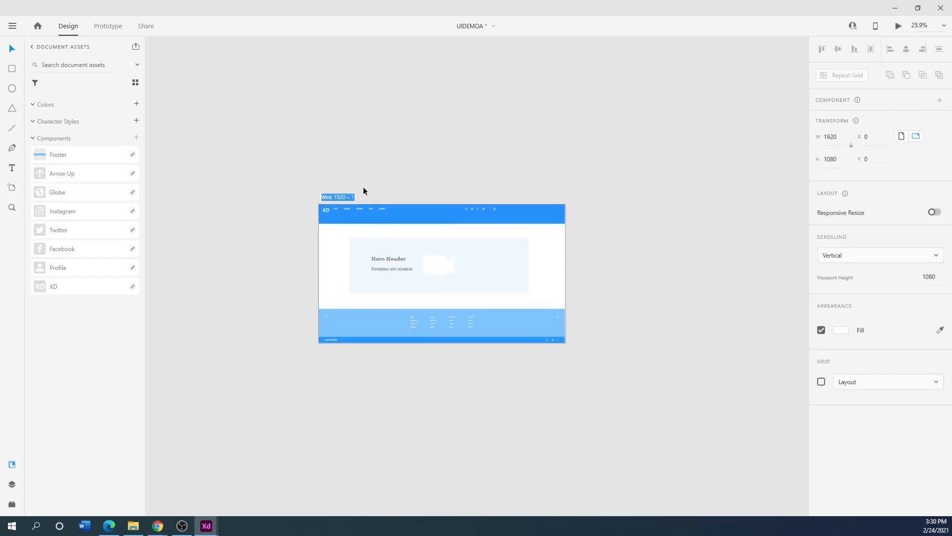
pyautogui.write('Home')
pyautogui.press('Return')
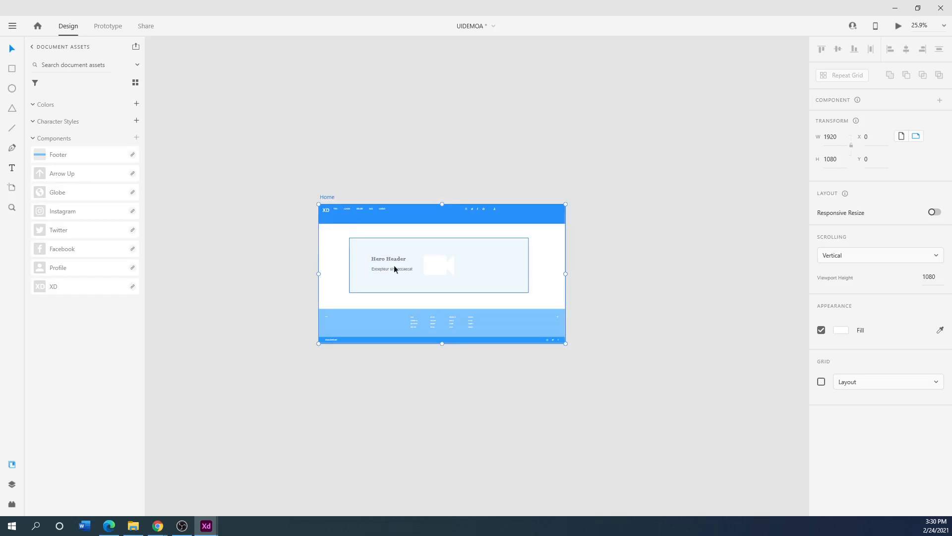
# Step: Add a blank 1920 × 1080 artboard and place it directly below Home at X 0, Y 1326
pyautogui.click(12, 188)
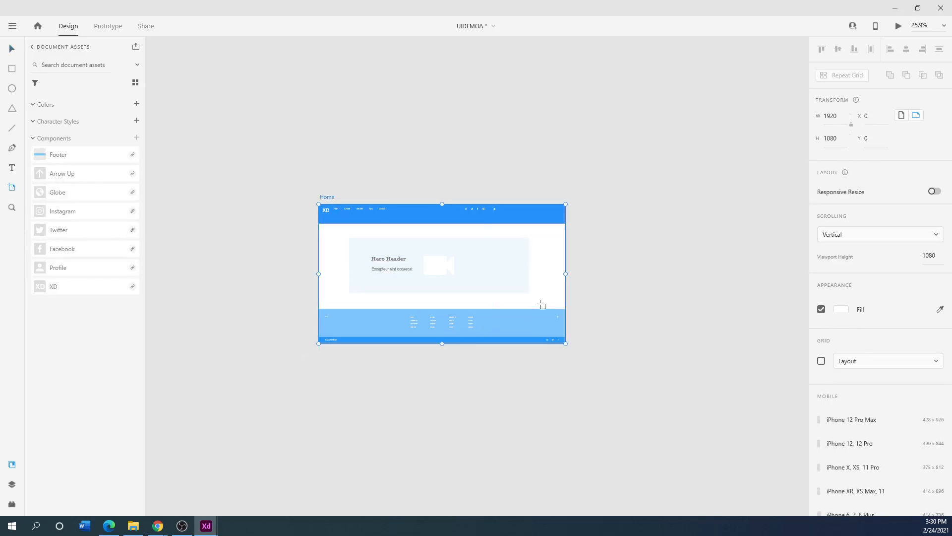
pyautogui.click(249, 327)
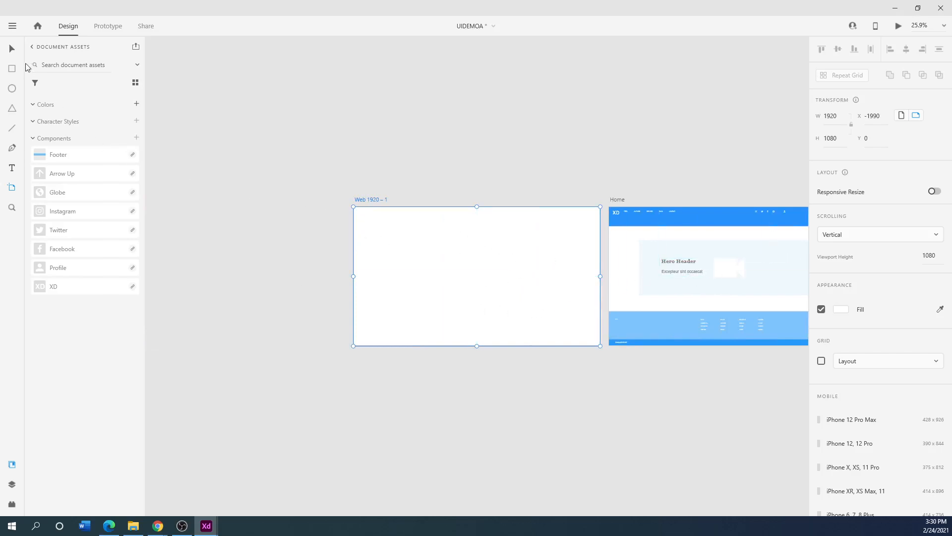
pyautogui.click(12, 50)
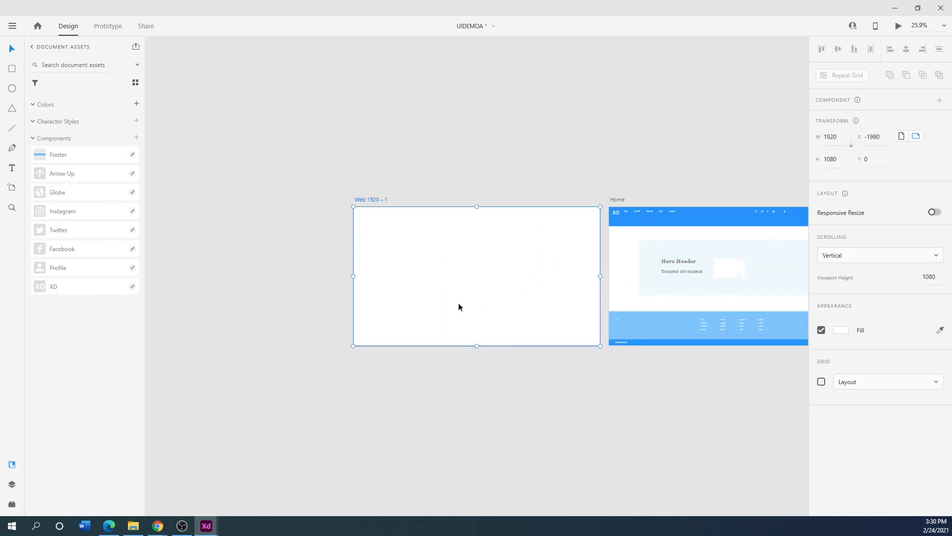
pyautogui.moveTo(457, 303); pyautogui.dragTo(509, 472)
pyautogui.scroll(-1, 762, 371)
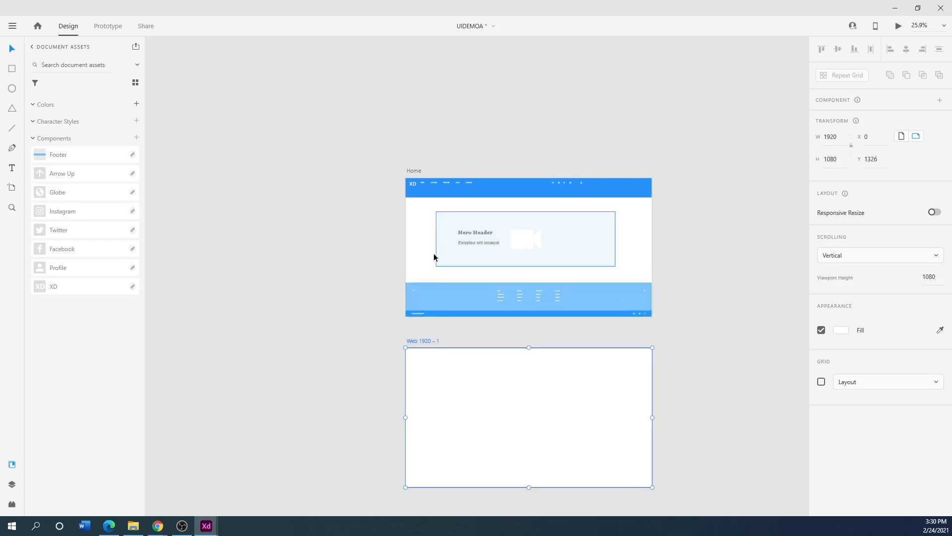
# Step: Add a second blank 1920 × 1080 artboard and place it beside Web 1920 – 1 at X 2259, Y 1326
pyautogui.click(421, 260)
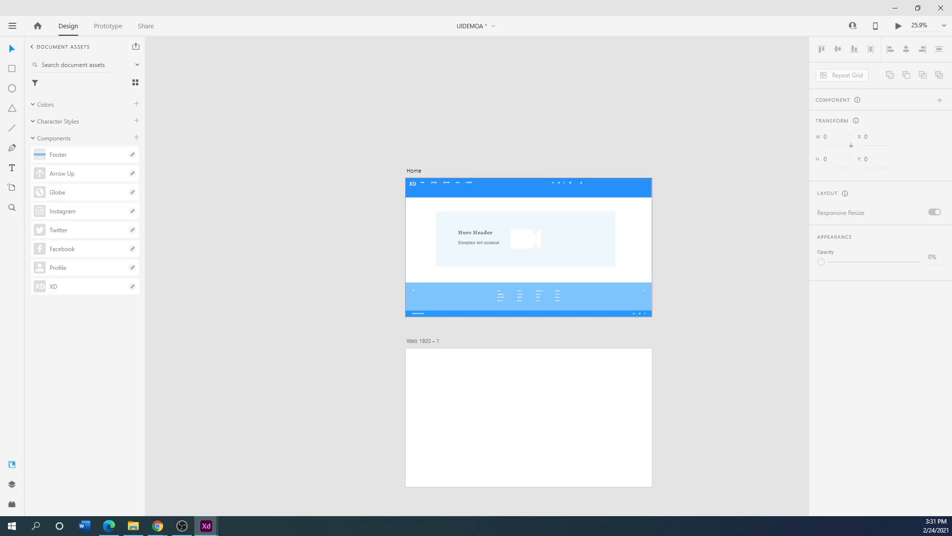
pyautogui.press('a')
pyautogui.click(337, 306)
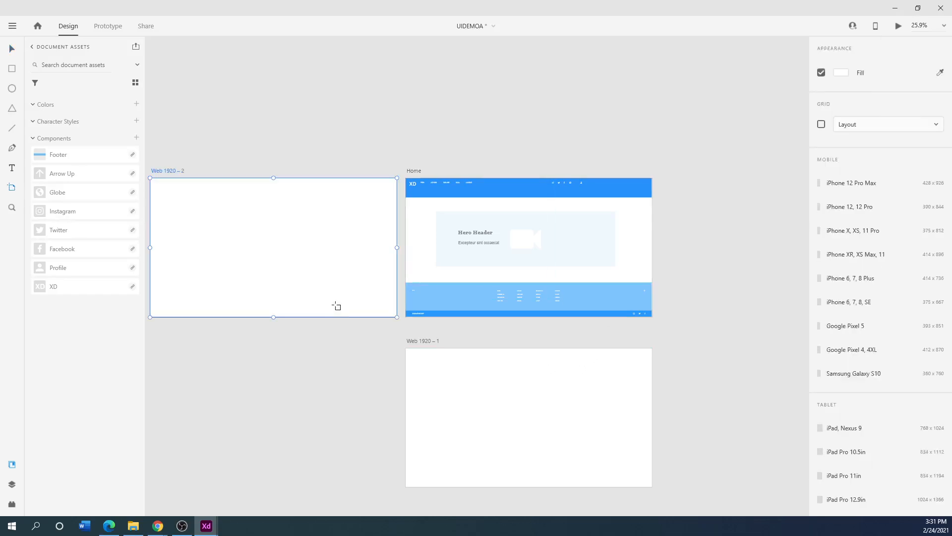
pyautogui.click(12, 48)
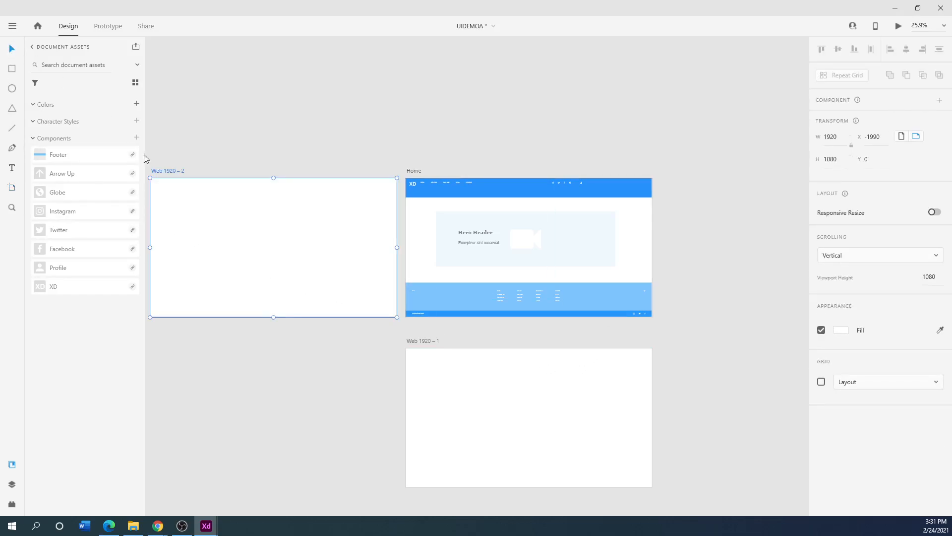
pyautogui.moveTo(213, 240); pyautogui.dragTo(750, 397)
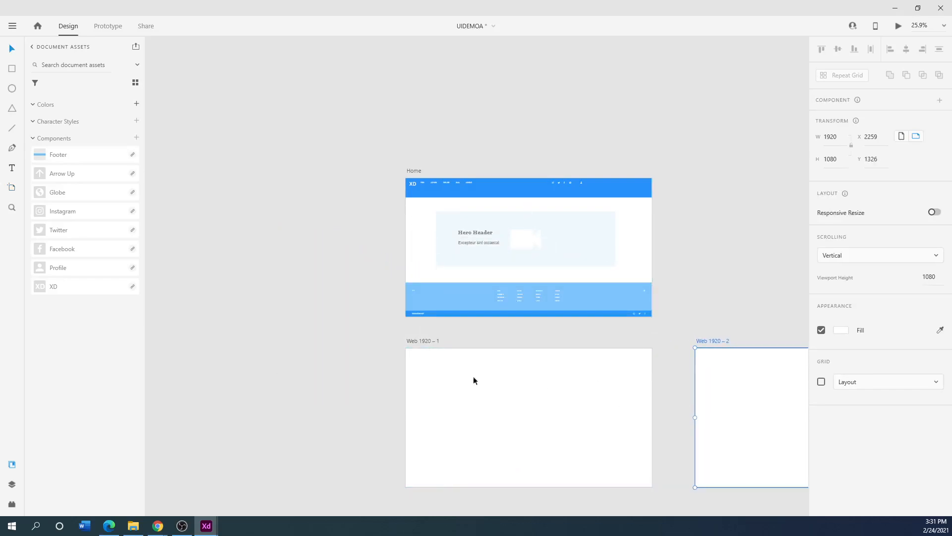
# Step: Select all the nav bar elements on the Home artboard and copy them
pyautogui.scroll(-1, 358, 368)
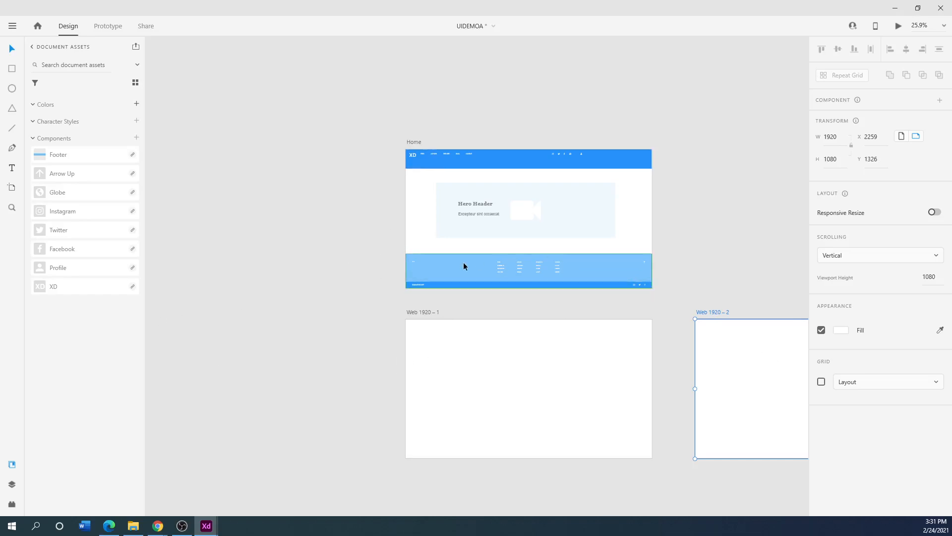
pyautogui.click(499, 157)
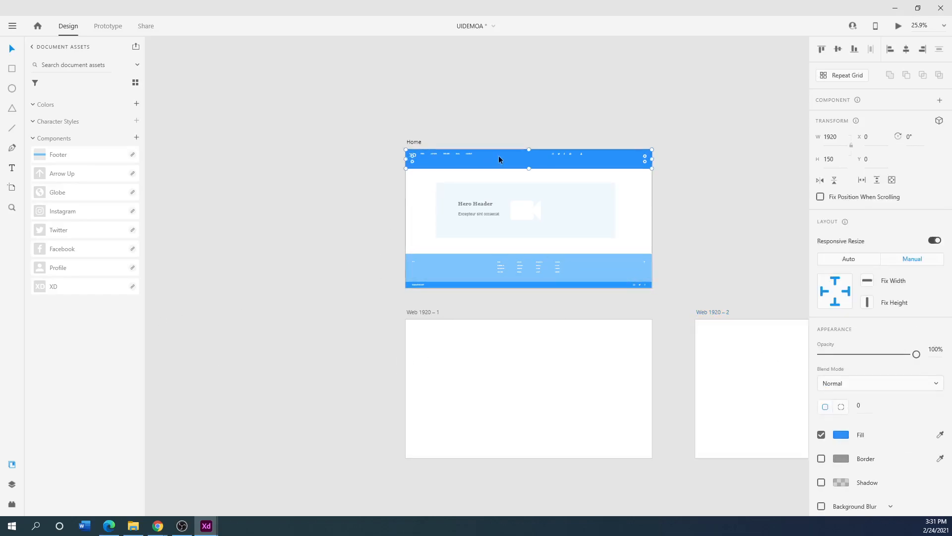
pyautogui.moveTo(703, 149); pyautogui.dragTo(392, 162)
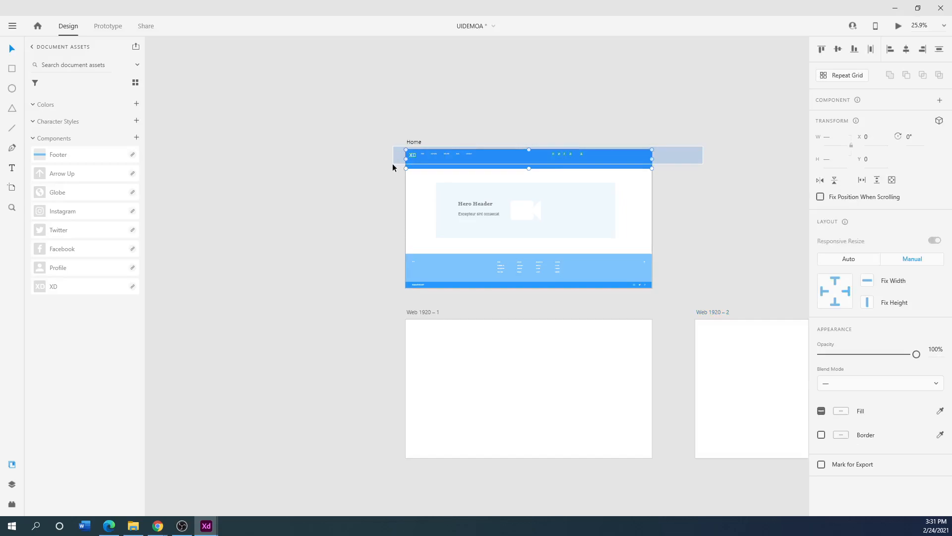
pyautogui.rightClick(450, 151)
pyautogui.click(469, 60)
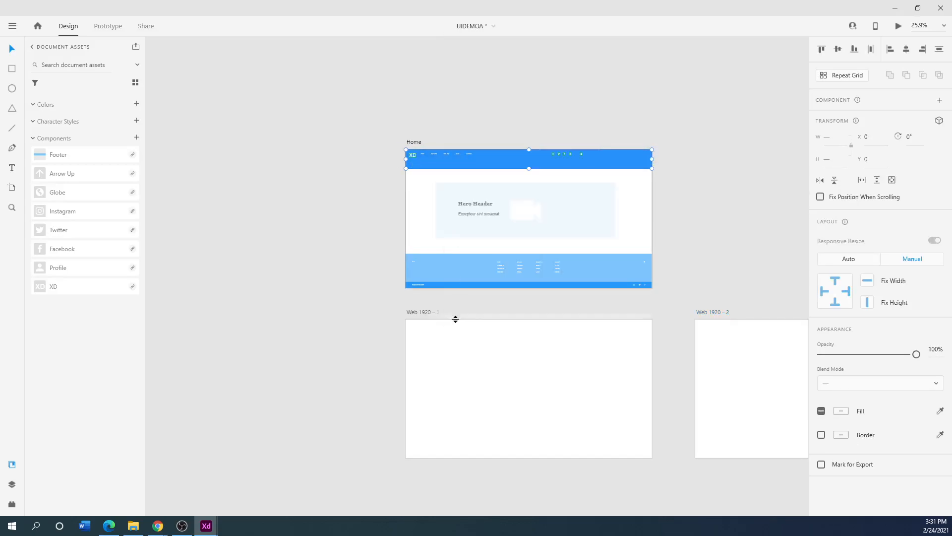
# Step: Paste the nav bar into the Web 1920 – 1 and Web 1920 – 2 artboards
pyautogui.rightClick(442, 334)
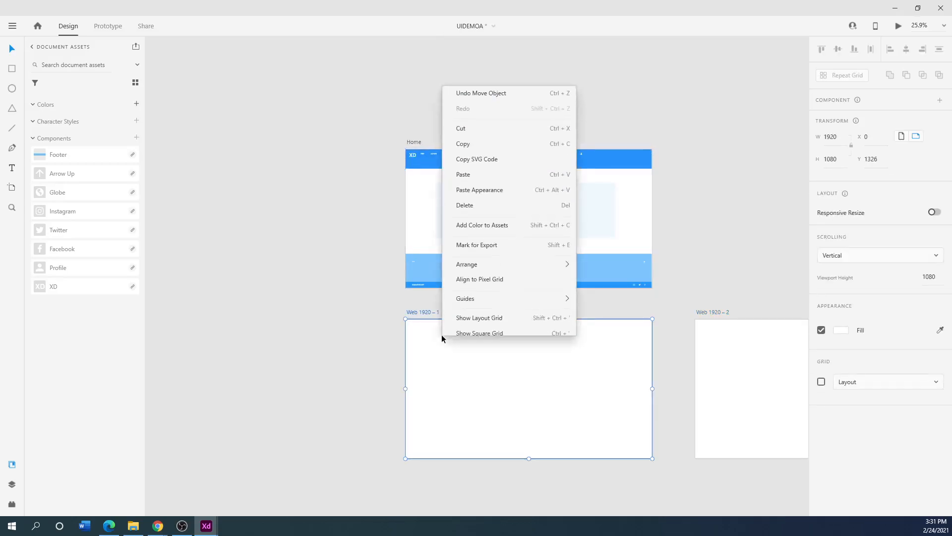
pyautogui.click(469, 174)
pyautogui.click(746, 383)
pyautogui.rightClick(746, 383)
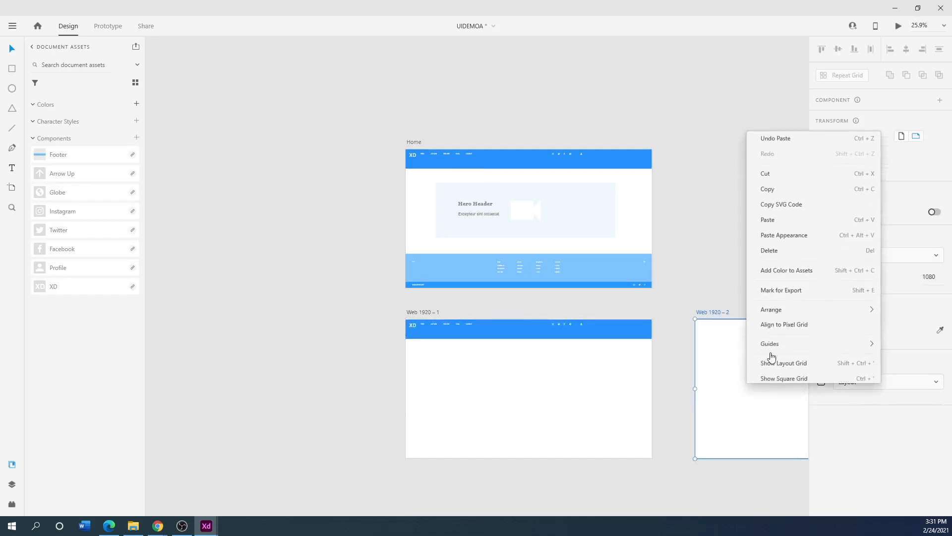
pyautogui.click(767, 216)
# Step: Copy the Home artboard's footer and paste it into the Web 1920 – 1 and Web 1920 – 2 artboards
pyautogui.moveTo(674, 258); pyautogui.dragTo(388, 291)
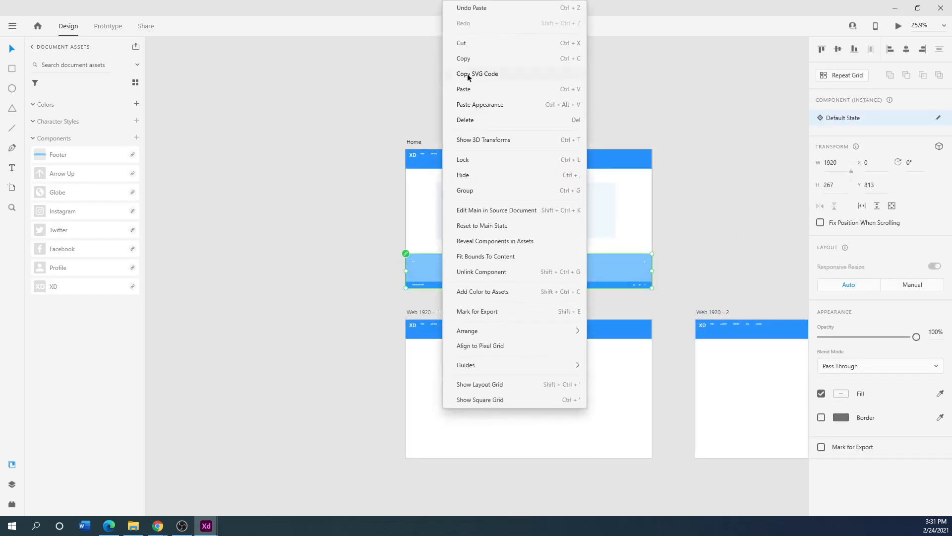
pyautogui.click(465, 61)
pyautogui.click(436, 445)
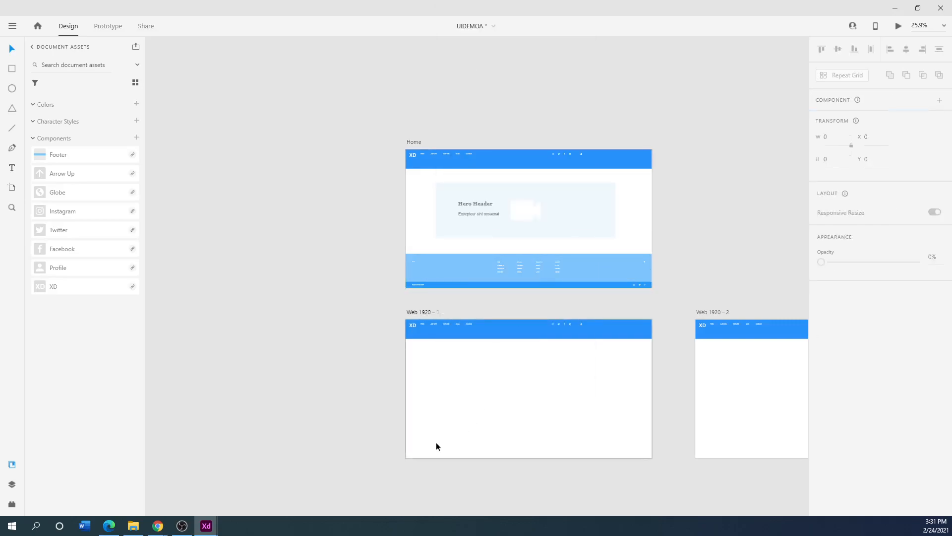
pyautogui.rightClick(436, 446)
pyautogui.click(469, 382)
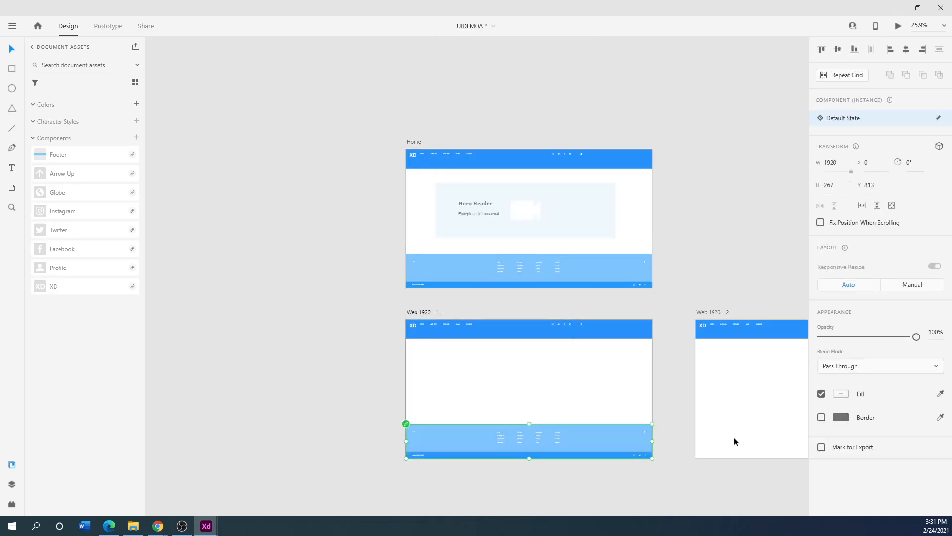
pyautogui.click(722, 430)
pyautogui.rightClick(722, 430)
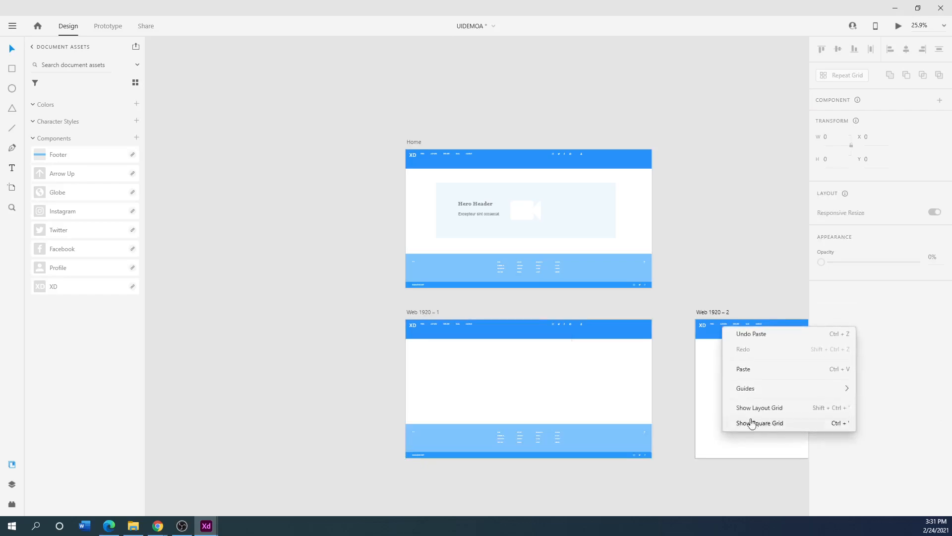
pyautogui.click(749, 369)
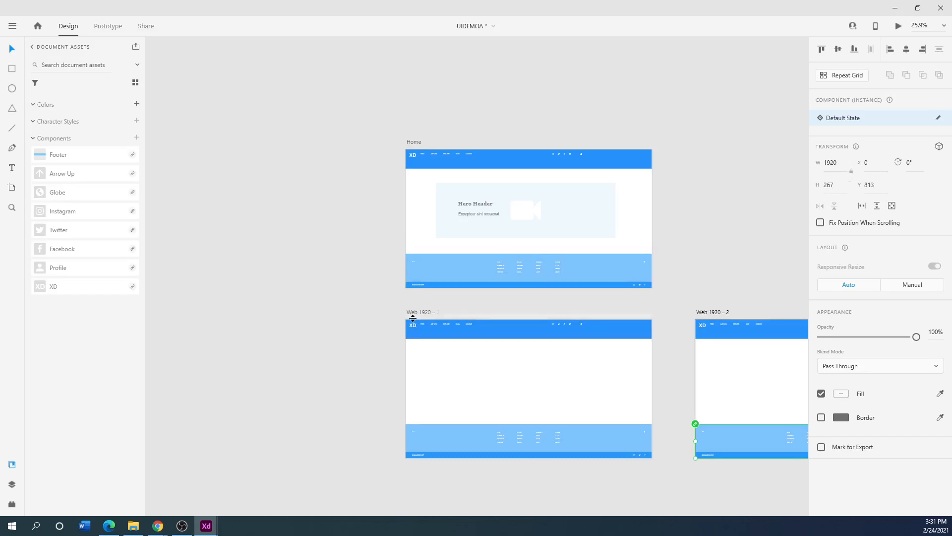
# Step: Rename the Web 1920 – 1 artboard as PAGE2
pyautogui.scroll(3, 410, 314)
pyautogui.scroll(2, 411, 314)
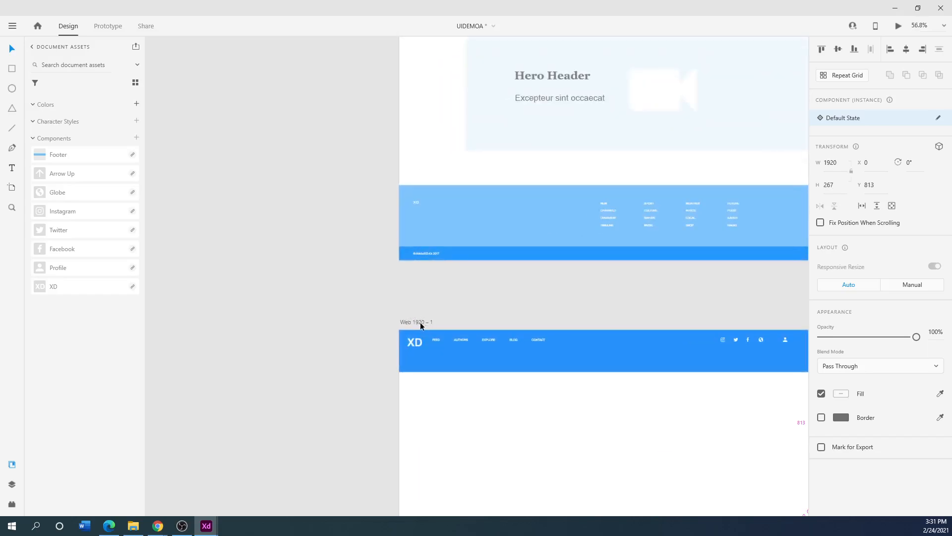
pyautogui.doubleClick(425, 323)
pyautogui.write('PAGE2')
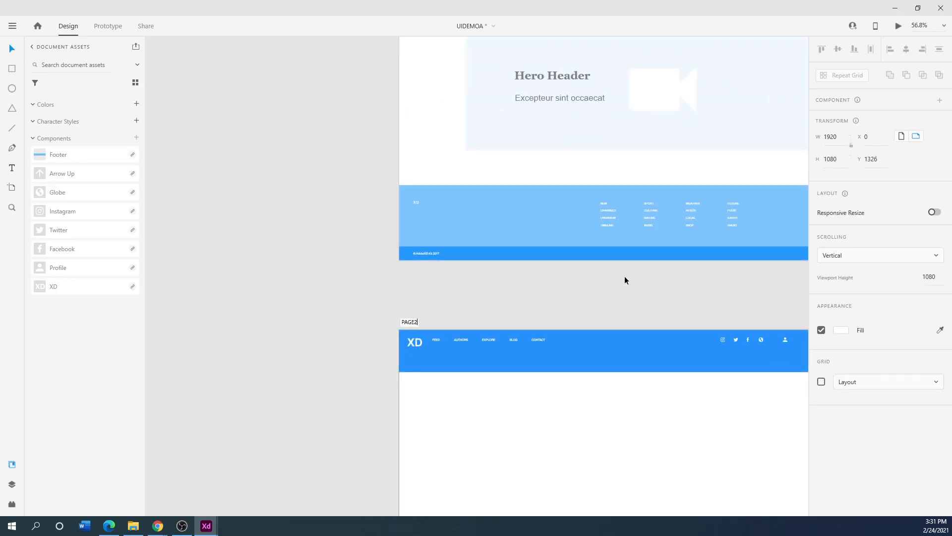
pyautogui.press('Return')
# Step: Rename the Web 1920 – 2 artboard as PAGE 3
pyautogui.hscroll(10, 604, 311)
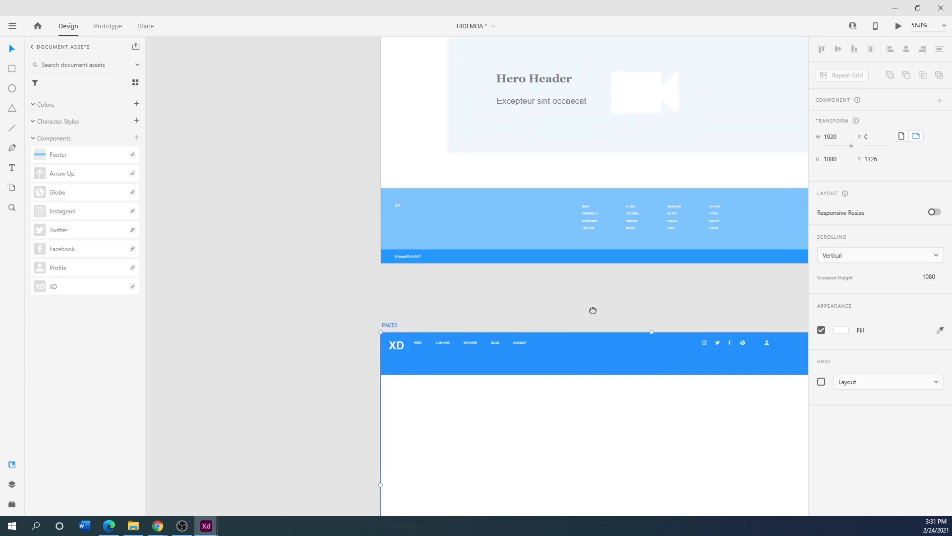
pyautogui.doubleClick(633, 303)
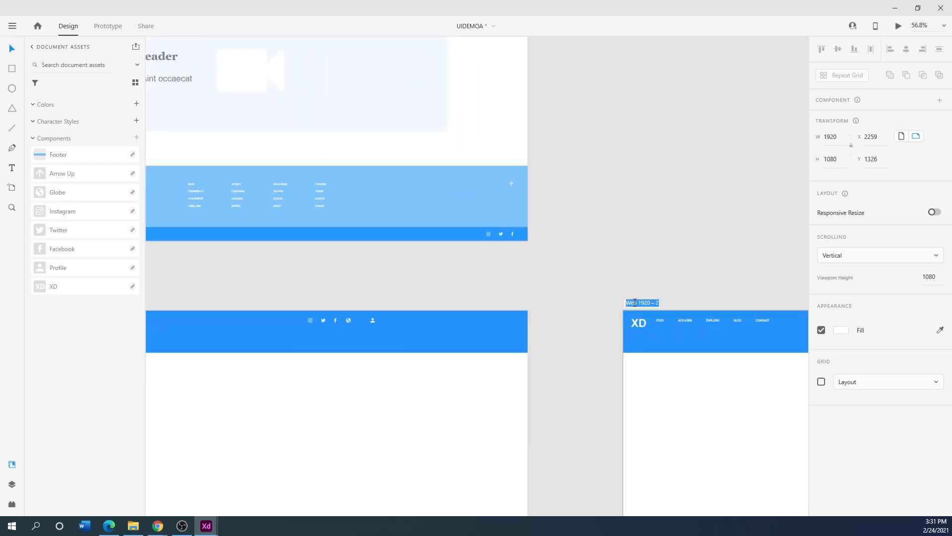
pyautogui.write('PAGE 3')
pyautogui.press('Return')
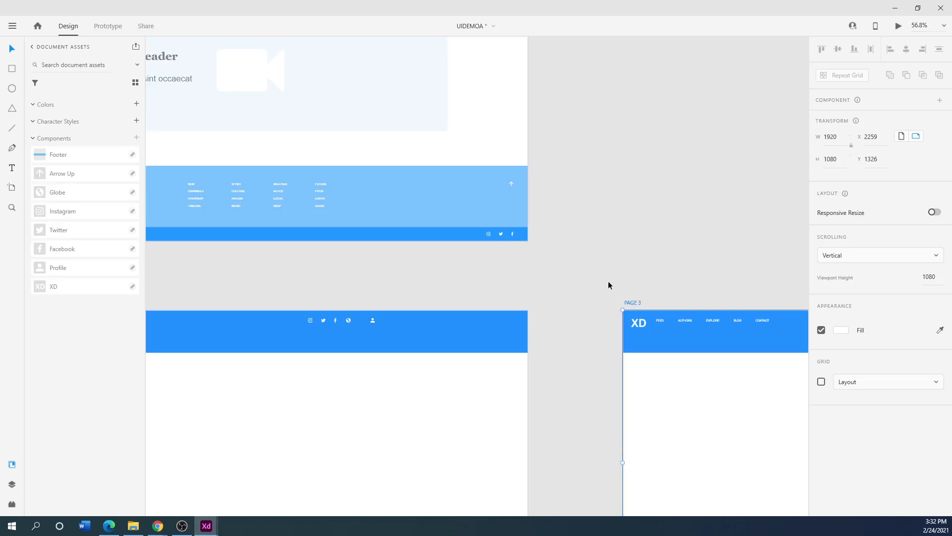
# Step: Bring the wireframes-web-2021 kit into view and look through its sections, examining the Portfolio Sections layouts for page content
pyautogui.moveTo(0, 81); pyautogui.dragTo(352, 91)
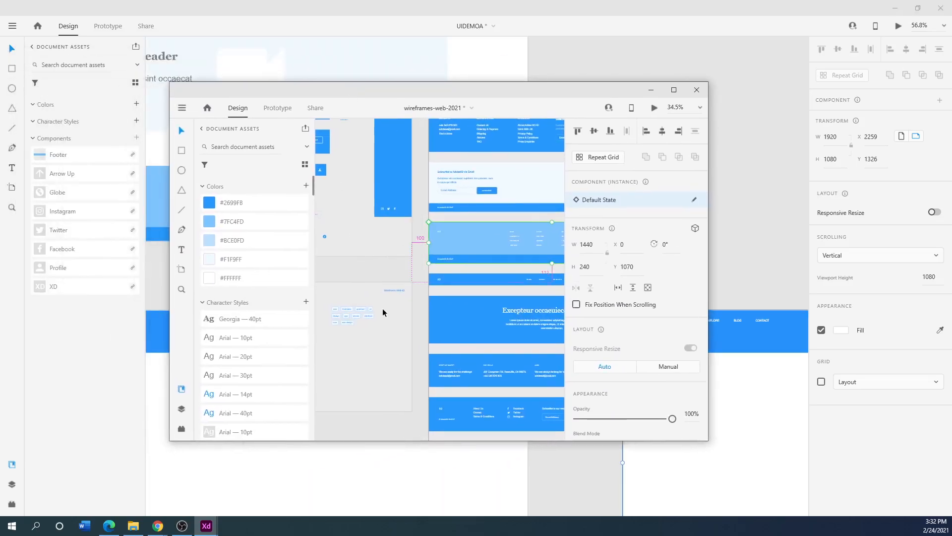
pyautogui.scroll(-5, 385, 313)
pyautogui.moveTo(515, 329); pyautogui.dragTo(610, 296)
pyautogui.moveTo(475, 357); pyautogui.dragTo(353, 187)
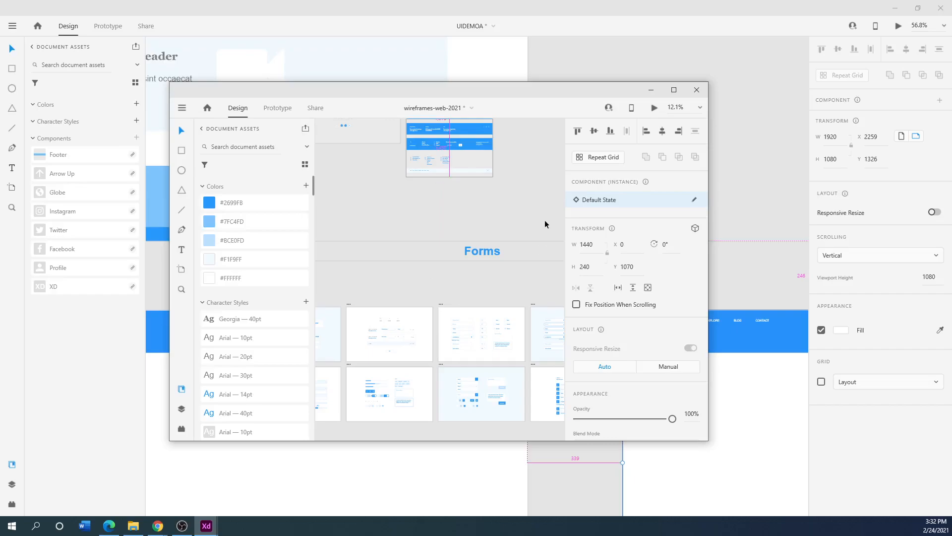
pyautogui.moveTo(419, 204); pyautogui.dragTo(374, 181)
pyautogui.scroll(-5, 546, 379)
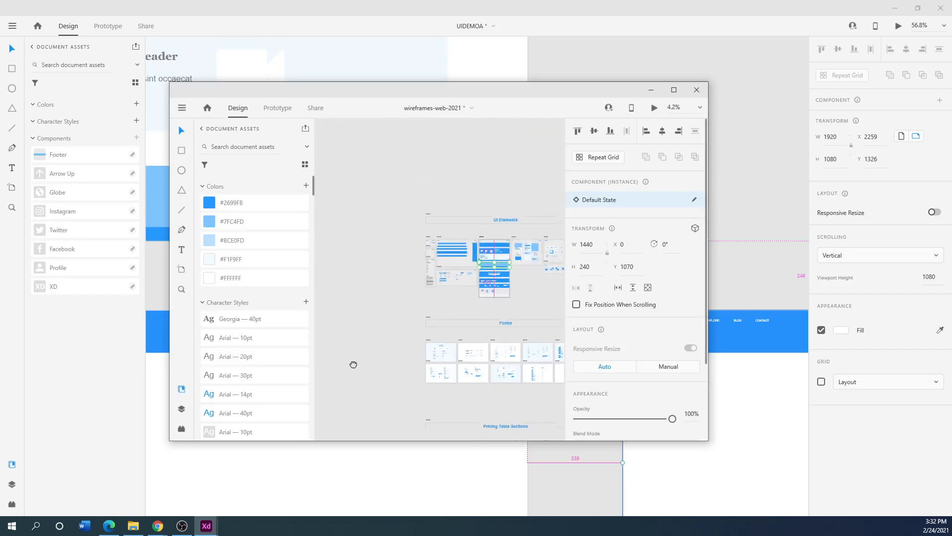
pyautogui.moveTo(366, 365); pyautogui.dragTo(298, 264)
pyautogui.moveTo(548, 408); pyautogui.dragTo(388, 428)
pyautogui.scroll(5, 411, 284)
pyautogui.scroll(3, 411, 286)
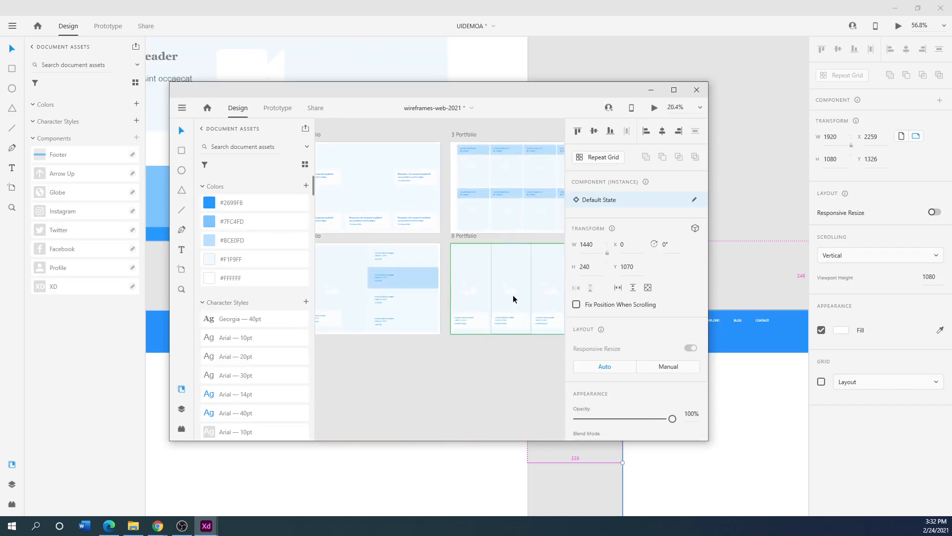
pyautogui.moveTo(503, 367); pyautogui.dragTo(432, 431)
pyautogui.moveTo(512, 425); pyautogui.dragTo(344, 395)
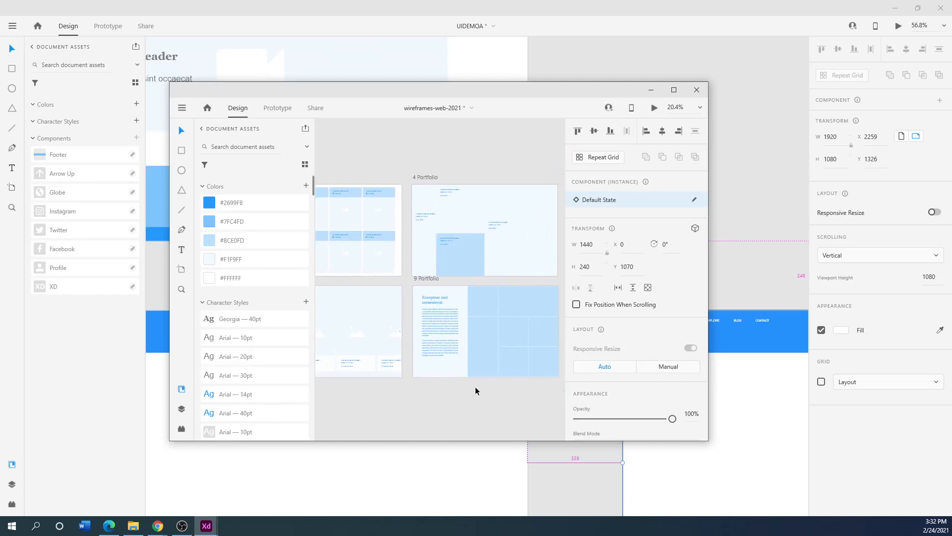
pyautogui.moveTo(472, 388); pyautogui.dragTo(378, 415)
pyautogui.scroll(-3, 456, 412)
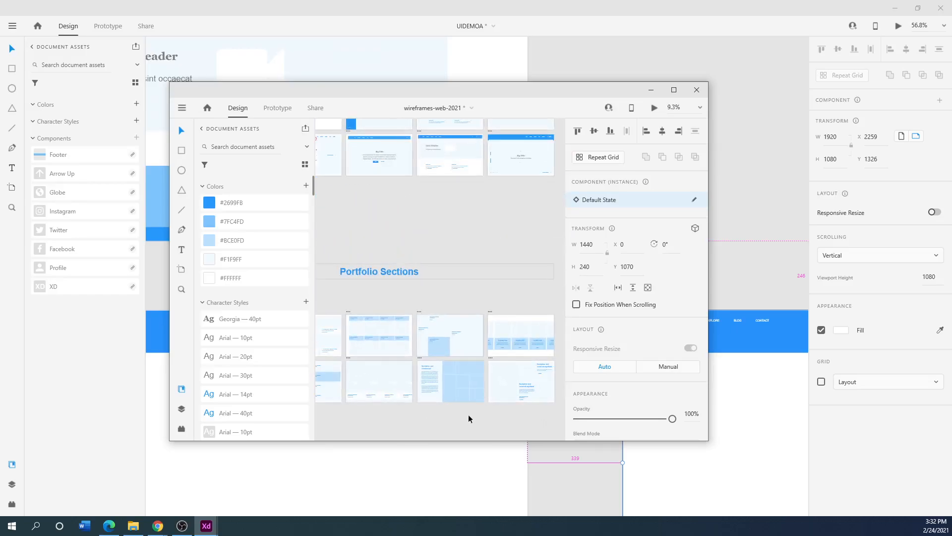
# Step: Copy the upper four-card repeat grid from the kit's 6 Portfolio artboard and return to the UIDEMOA document
pyautogui.moveTo(459, 406); pyautogui.dragTo(485, 379)
pyautogui.scroll(4, 436, 365)
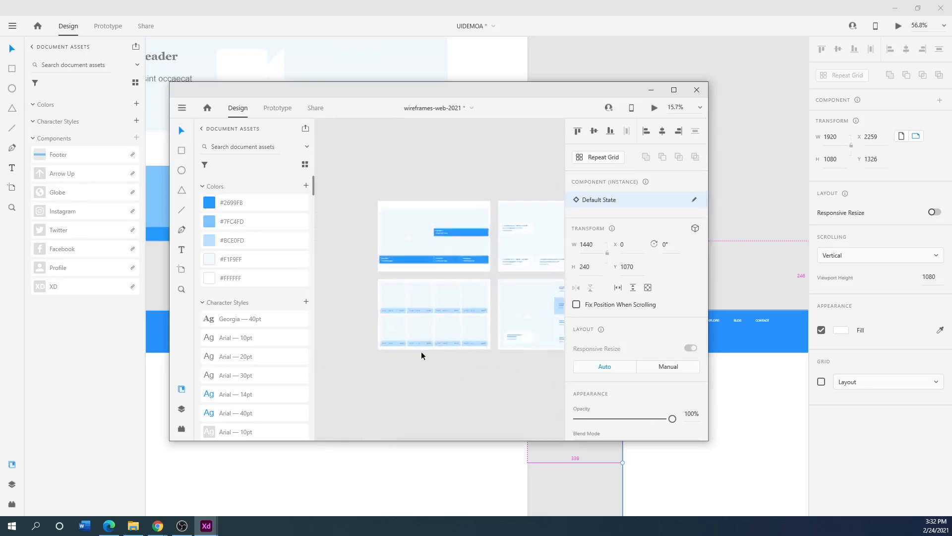
pyautogui.click(515, 272)
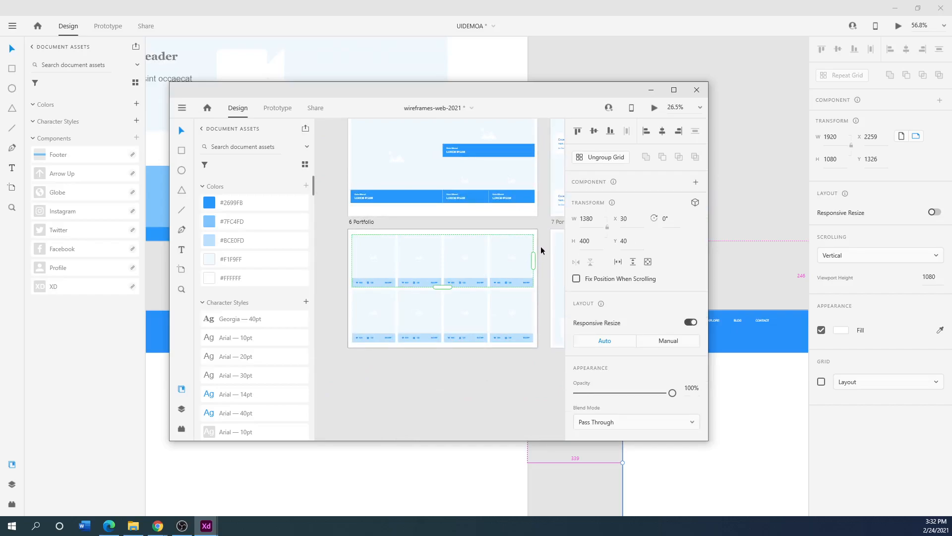
pyautogui.rightClick(376, 263)
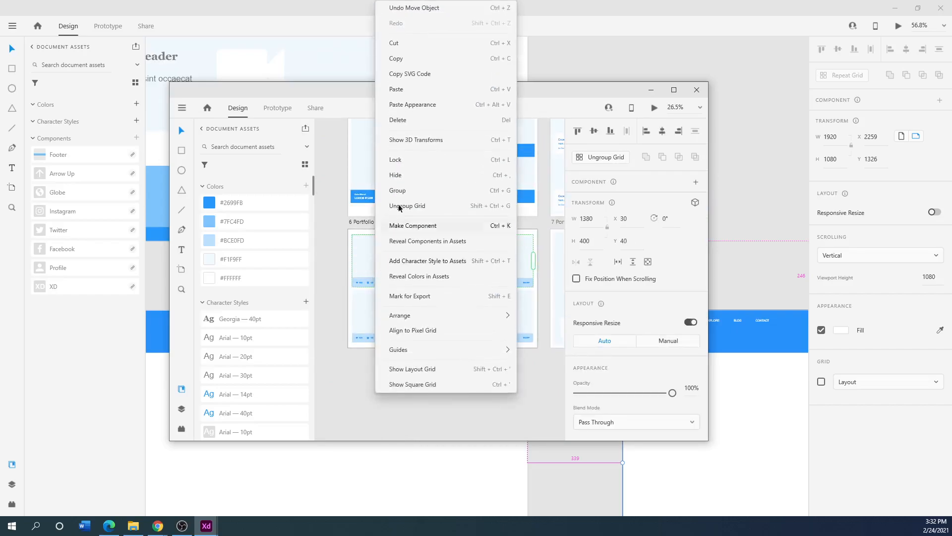
pyautogui.click(411, 58)
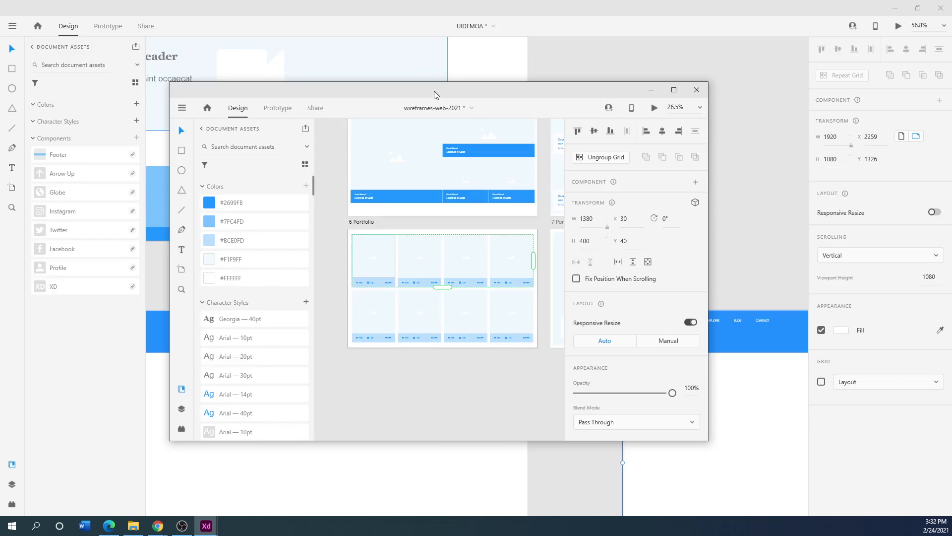
pyautogui.click(652, 89)
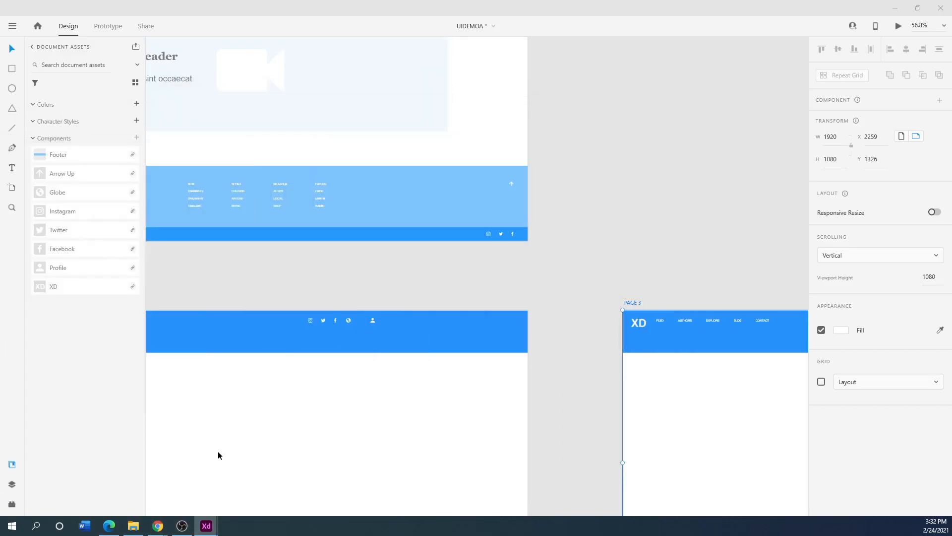
# Step: Paste the four-card grid onto PAGE2 and place it between nav bar and footer at about X 412, Y 265
pyautogui.scroll(-1, 218, 450)
pyautogui.rightClick(224, 415)
pyautogui.click(246, 358)
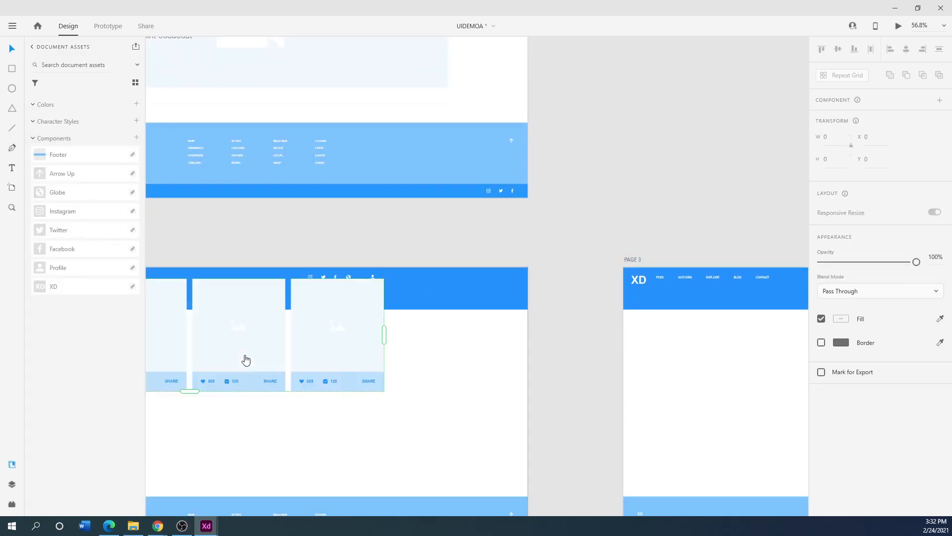
pyautogui.moveTo(229, 334); pyautogui.dragTo(338, 395)
# Step: Bring the wireframes-web-2021 kit into view and examine its Blog Sections layouts for page content
pyautogui.moveTo(0, 8); pyautogui.dragTo(472, 135)
pyautogui.scroll(-5, 447, 401)
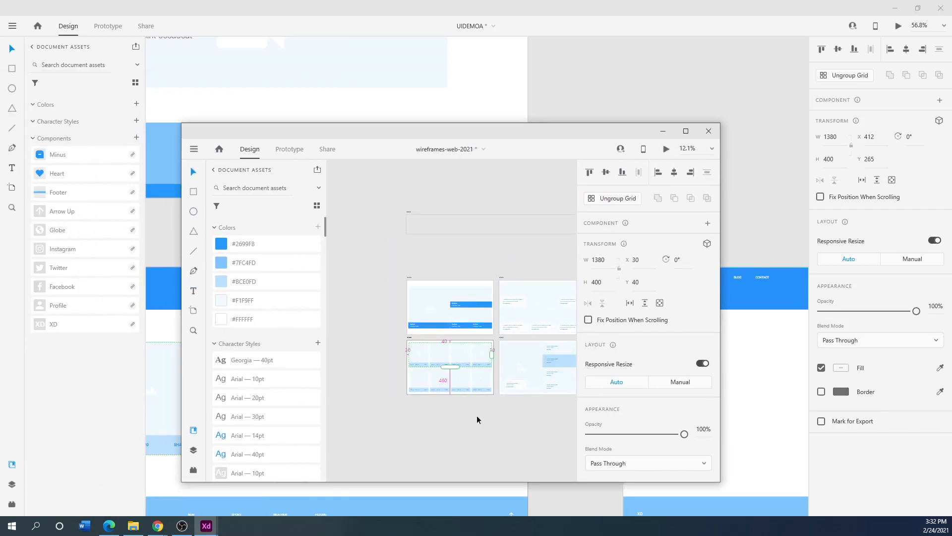
pyautogui.hscroll(10, 446, 402)
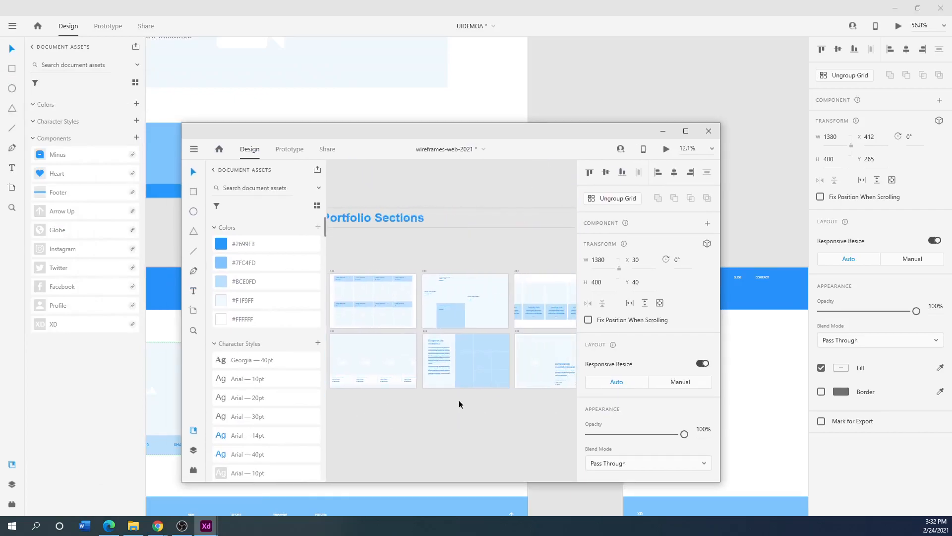
pyautogui.moveTo(469, 411); pyautogui.dragTo(341, 410)
pyautogui.moveTo(432, 421); pyautogui.dragTo(339, 431)
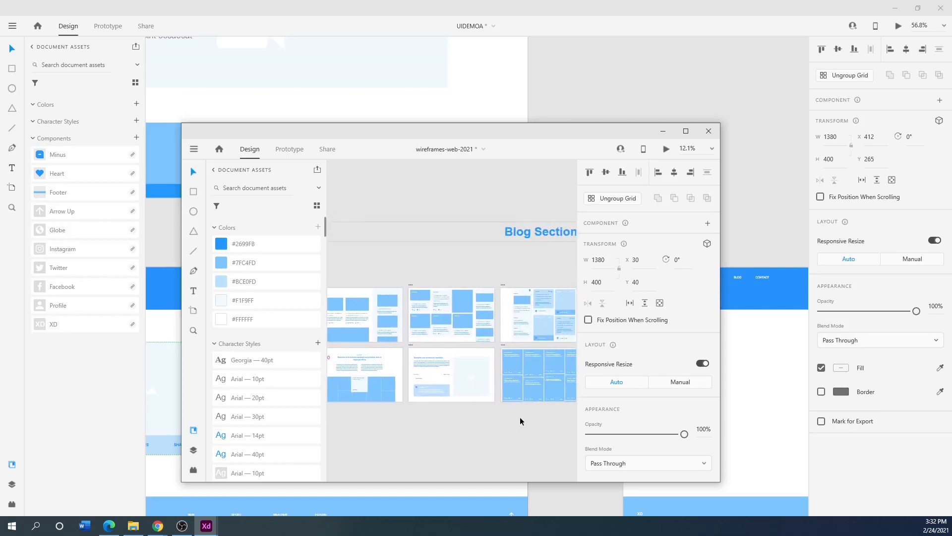
pyautogui.moveTo(520, 420); pyautogui.dragTo(395, 416)
pyautogui.moveTo(472, 430); pyautogui.dragTo(349, 433)
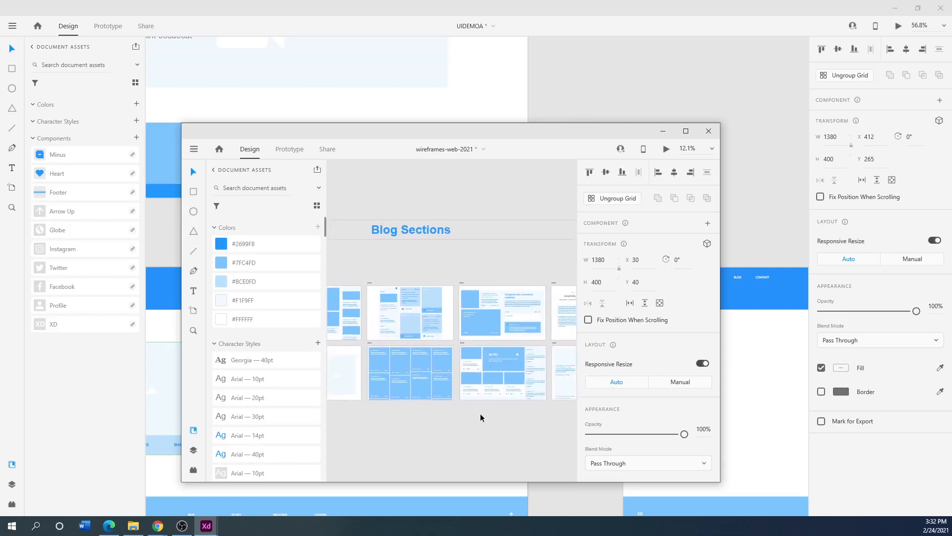
pyautogui.moveTo(480, 417); pyautogui.dragTo(421, 423)
# Step: Copy the two stacked cards from the kit's blog artboard above 9 Blog and return to the UIDEMOA document
pyautogui.scroll(5, 485, 362)
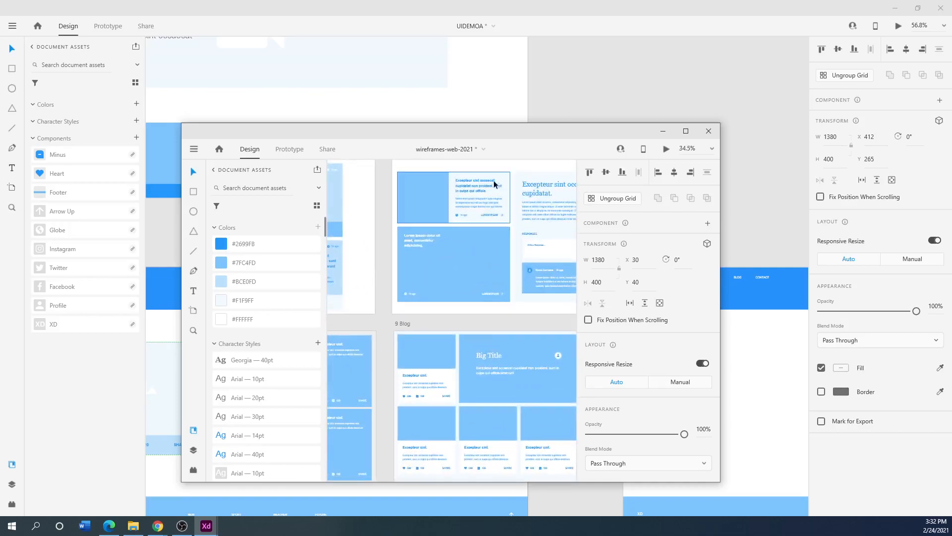
pyautogui.moveTo(381, 176); pyautogui.dragTo(500, 293)
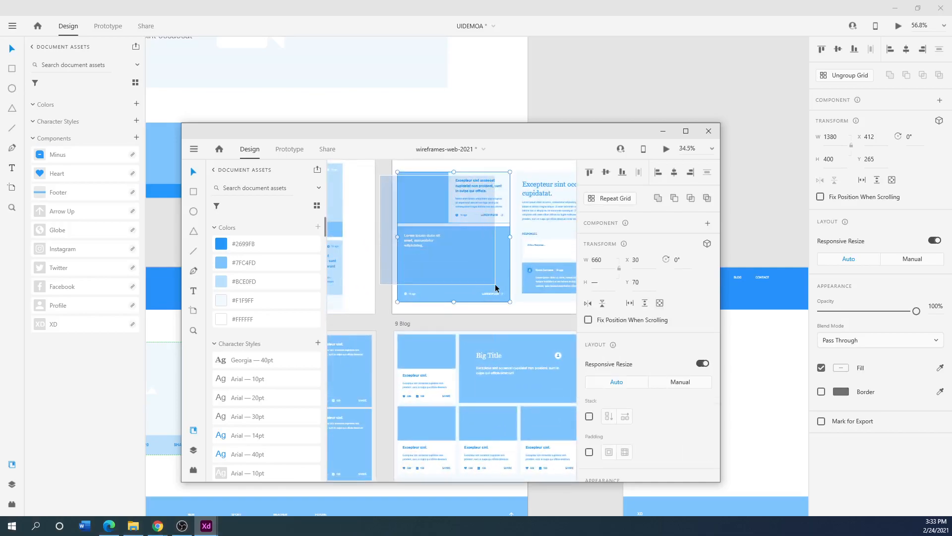
pyautogui.rightClick(461, 250)
pyautogui.click(483, 60)
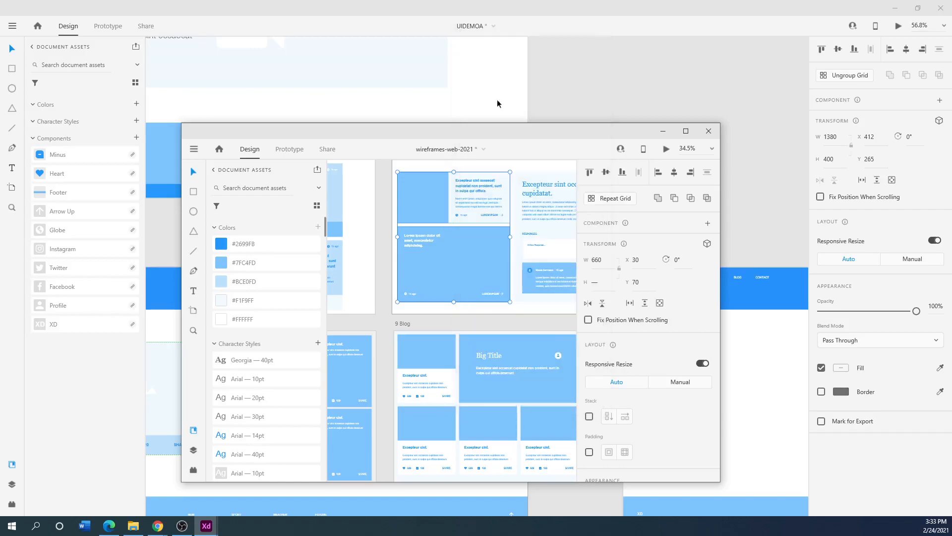
pyautogui.moveTo(500, 132); pyautogui.dragTo(0, 131)
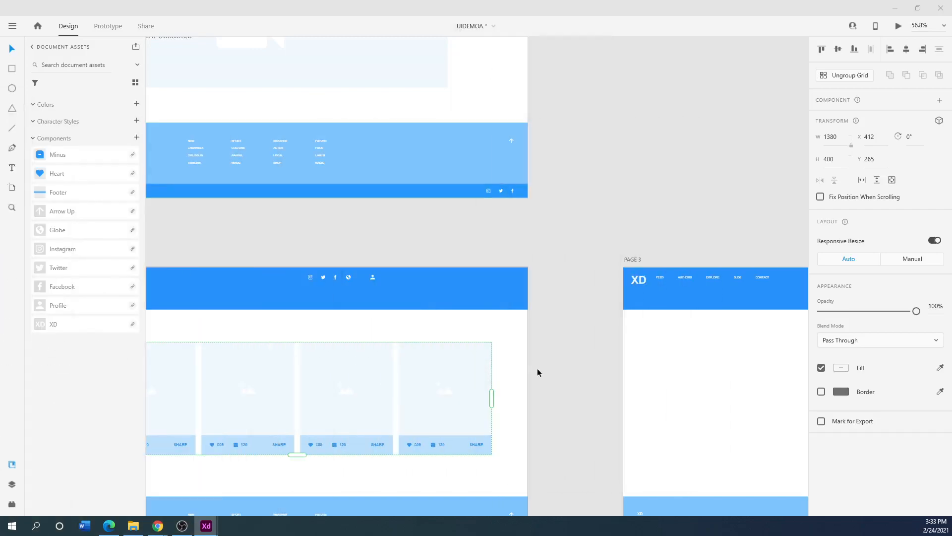
# Step: Paste the two copied blog cards onto the PAGE 3 artboard
pyautogui.scroll(-8, 587, 385)
pyautogui.moveTo(540, 276); pyautogui.dragTo(349, 216)
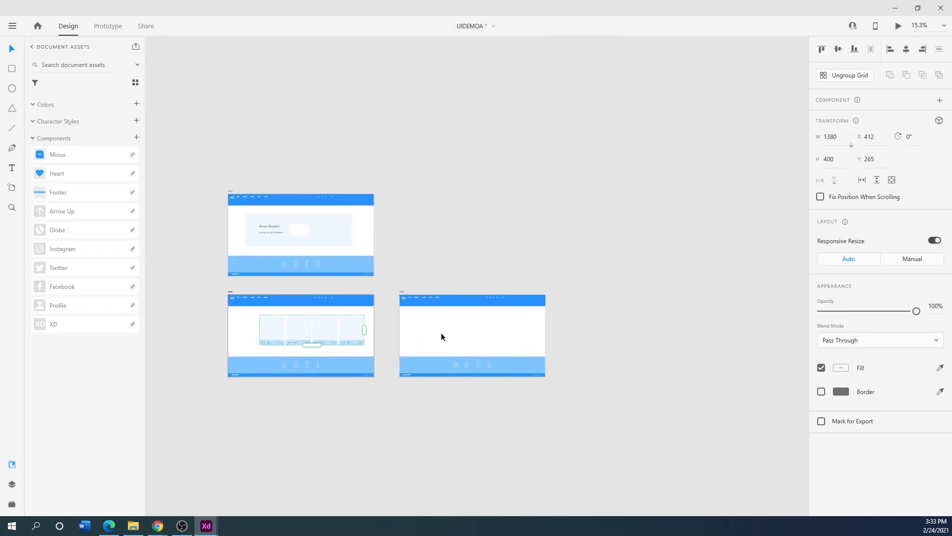
pyautogui.scroll(5, 442, 382)
pyautogui.rightClick(458, 367)
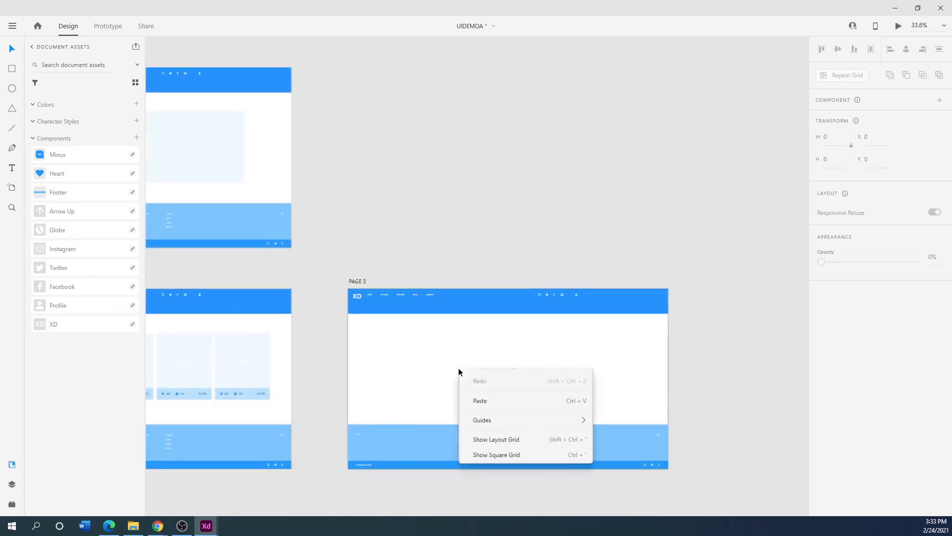
pyautogui.click(478, 411)
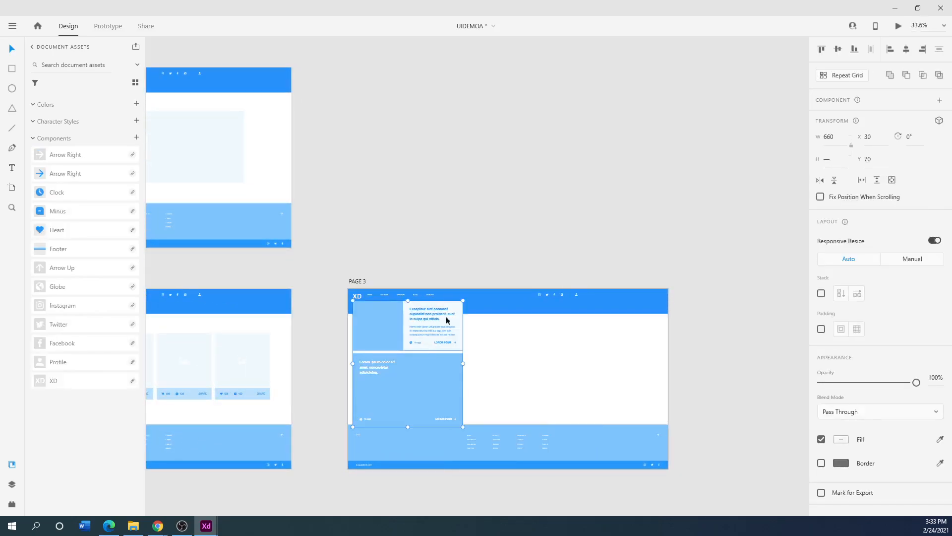
# Step: Spread the pasted cards across PAGE 3's content area, resizing the Lorem ipsum card to about 403 × 440 and separating the square from its text card
pyautogui.moveTo(463, 300); pyautogui.dragTo(583, 375)
pyautogui.click(401, 393)
pyautogui.moveTo(466, 364); pyautogui.dragTo(517, 392)
pyautogui.click(436, 354)
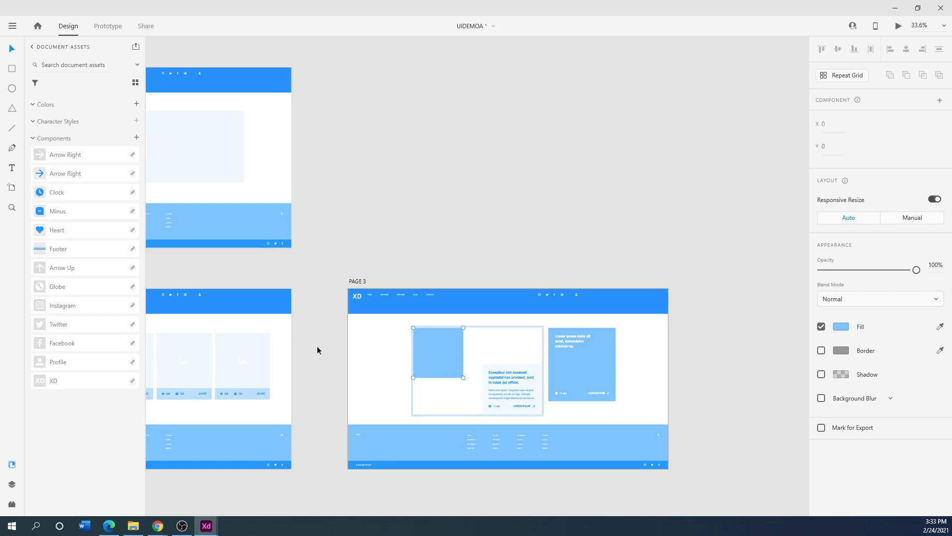
# Step: Move PAGE 3's square-and-text group to about X 81, Y 196 and its Lorem ipsum card to about X 986, Y 291
pyautogui.scroll(-3, 308, 399)
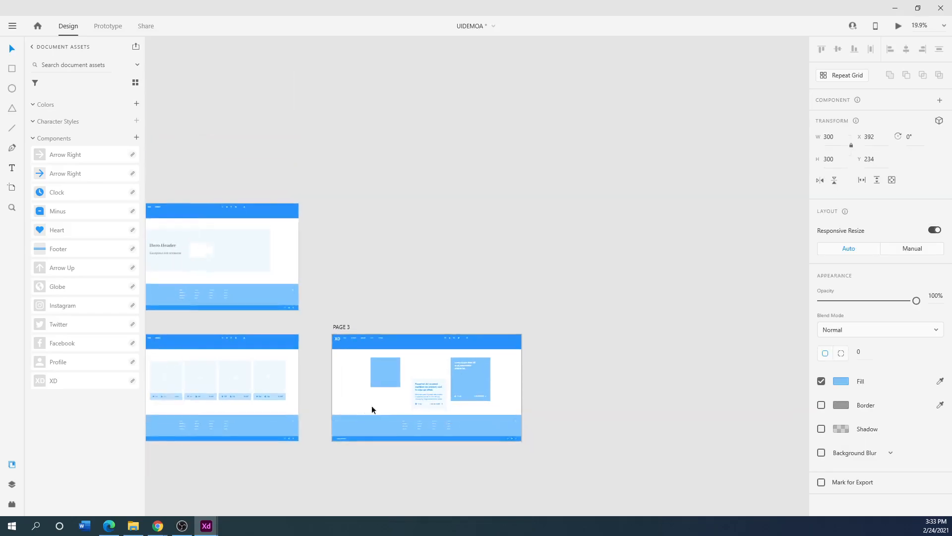
pyautogui.moveTo(589, 405); pyautogui.dragTo(718, 365)
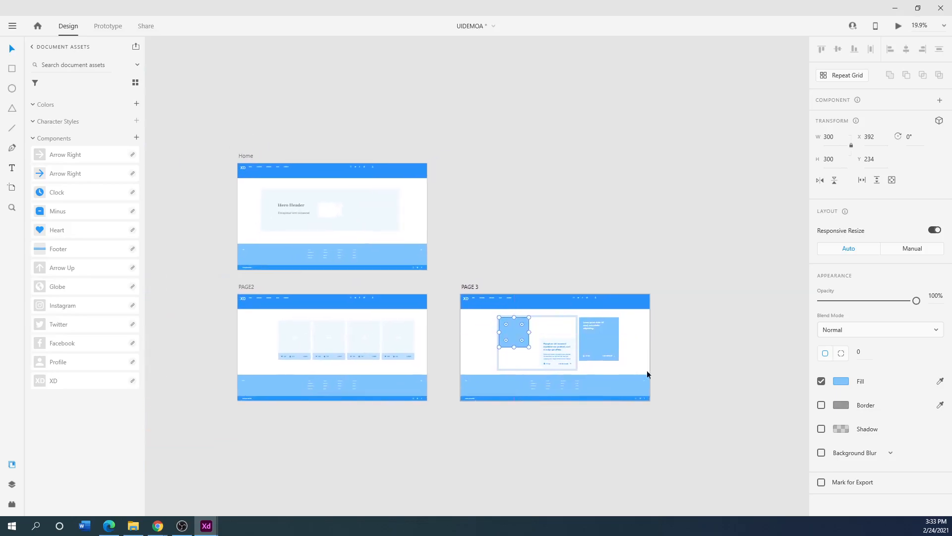
pyautogui.click(517, 288)
pyautogui.scroll(4, 528, 359)
pyautogui.click(513, 315)
pyautogui.moveTo(492, 319); pyautogui.dragTo(426, 312)
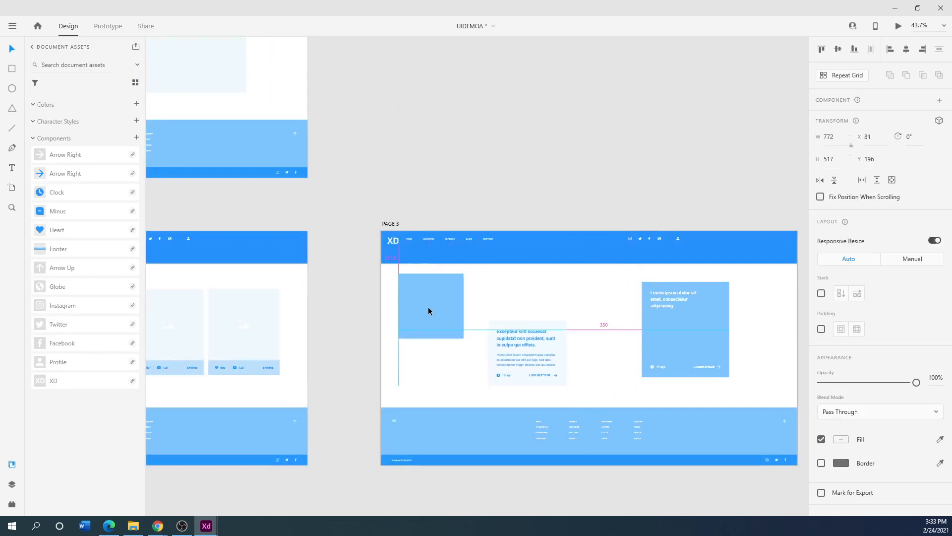
pyautogui.click(678, 330)
pyautogui.moveTo(678, 330); pyautogui.dragTo(631, 338)
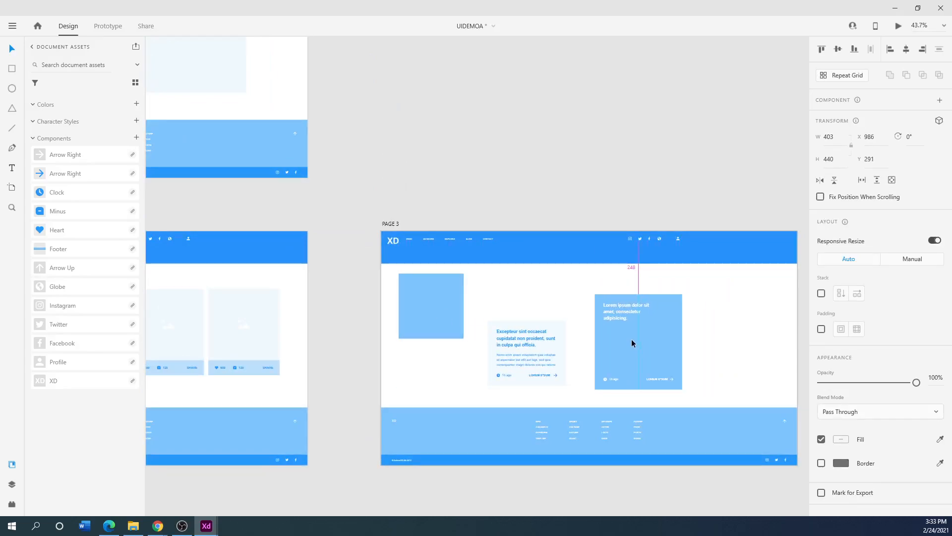
# Step: Rename the PAGE 3 artboard as blog and the PAGE2 artboard as portfolio
pyautogui.scroll(-3, 624, 385)
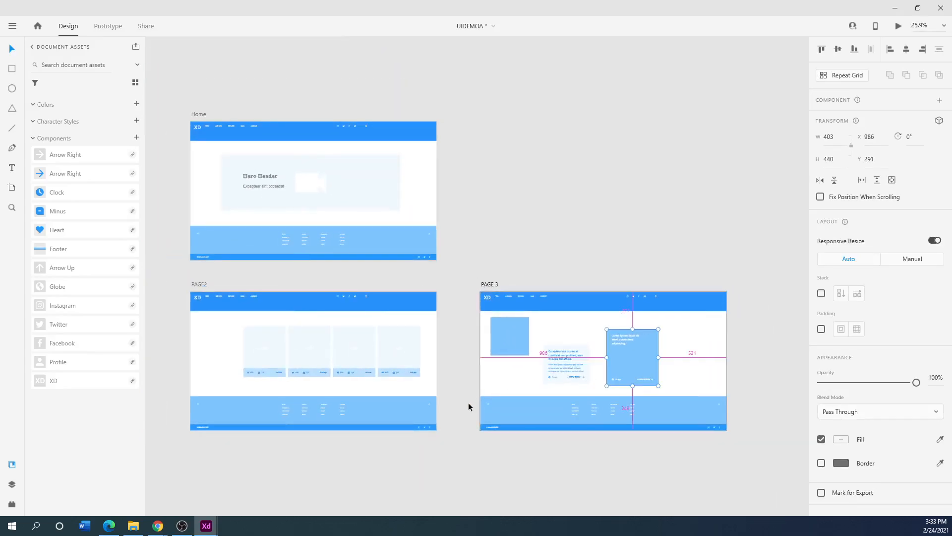
pyautogui.moveTo(463, 425); pyautogui.dragTo(580, 476)
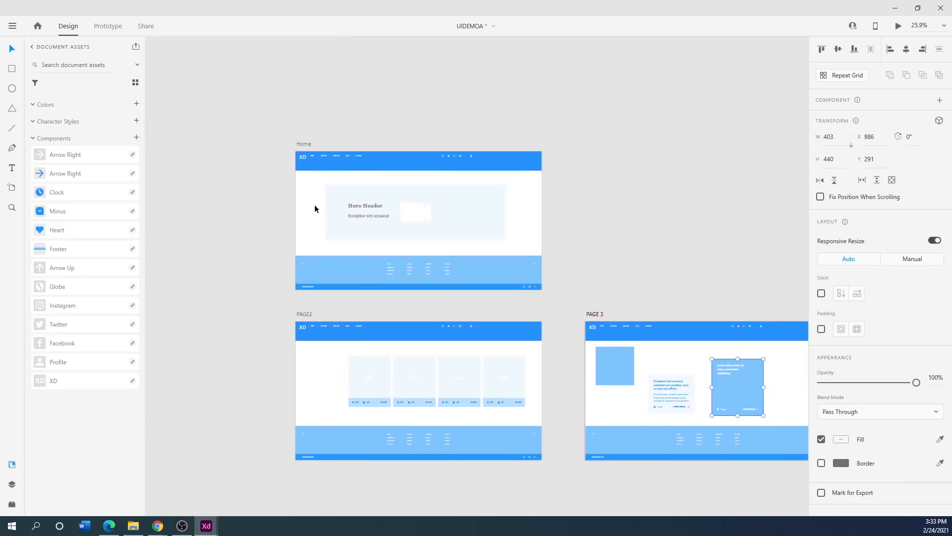
pyautogui.moveTo(603, 252); pyautogui.dragTo(525, 212)
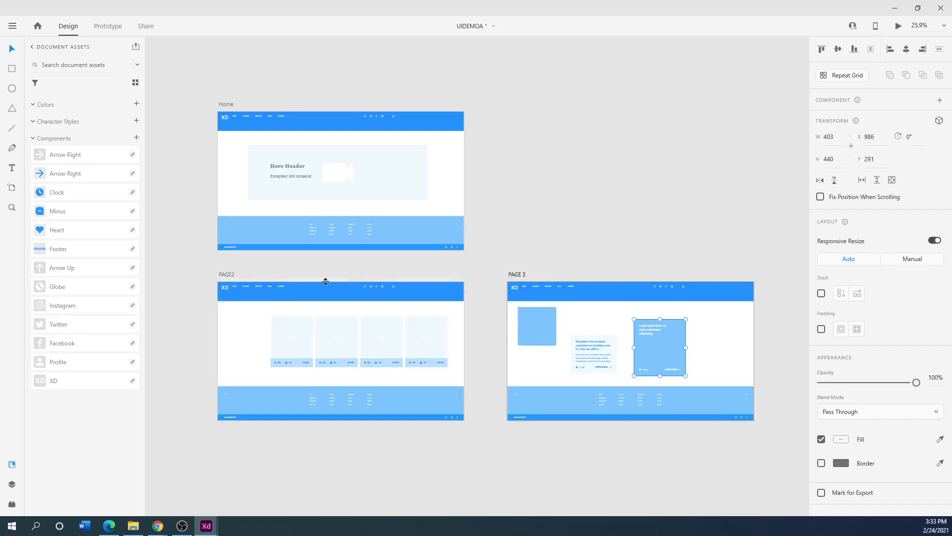
pyautogui.doubleClick(514, 275)
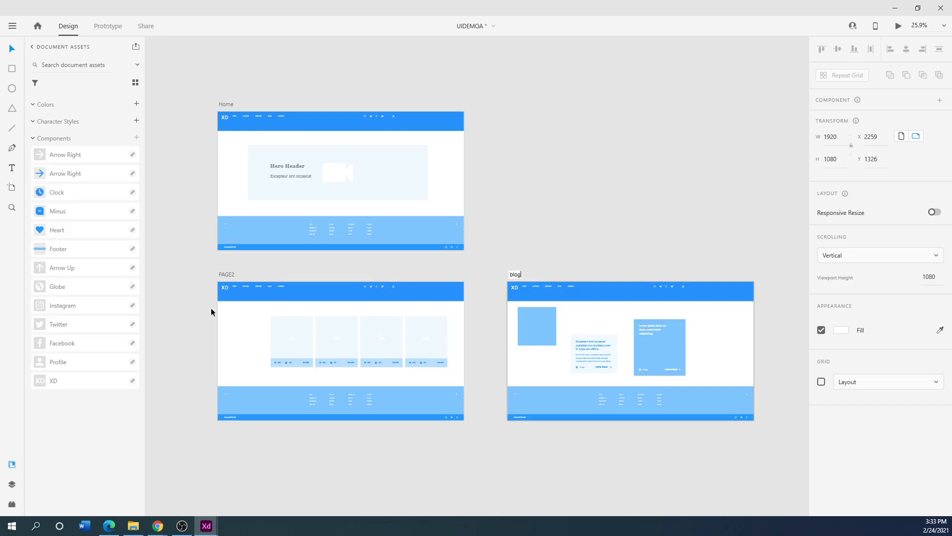
pyautogui.doubleClick(228, 275)
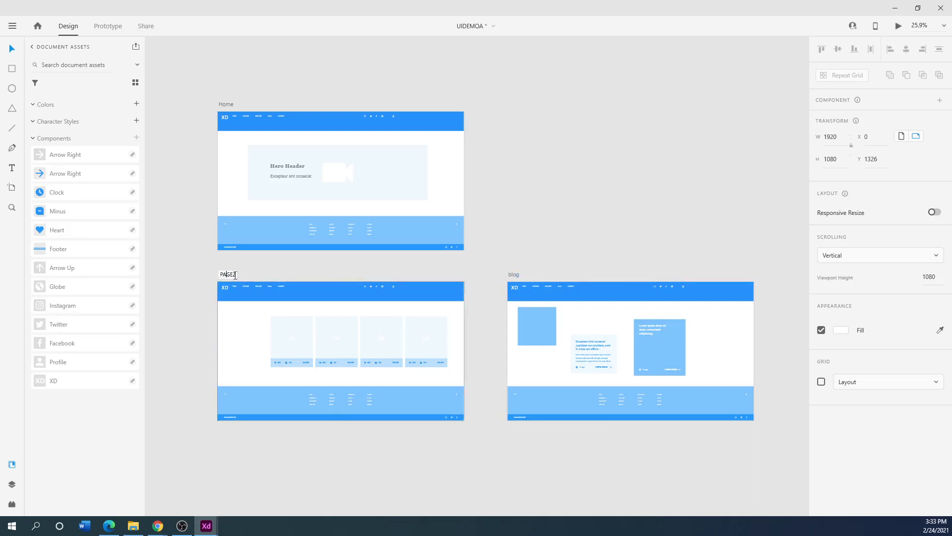
pyautogui.write('portfolio')
pyautogui.press('Return')
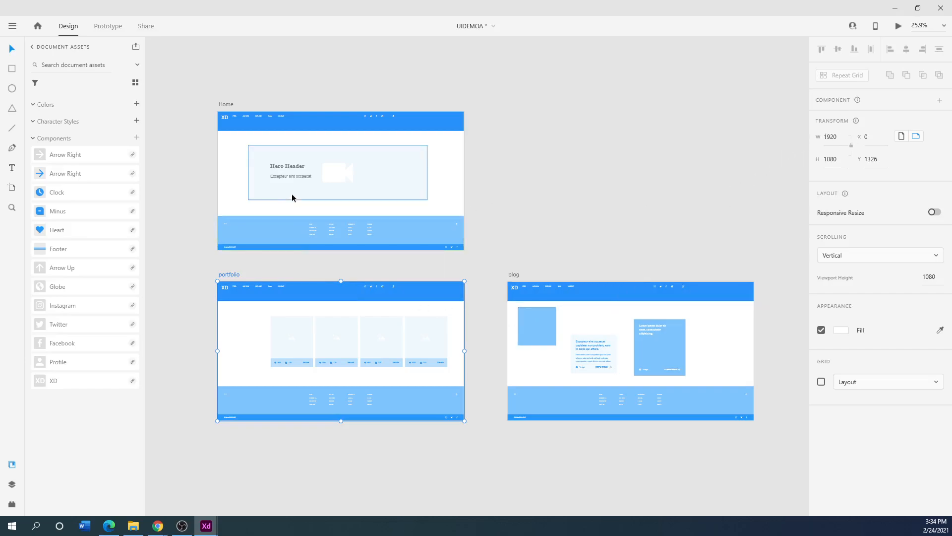
# Step: Move the portfolio card grid to about X 220, Y 292 and shift the blog page's two card groups to the right
pyautogui.moveTo(325, 352); pyautogui.dragTo(300, 355)
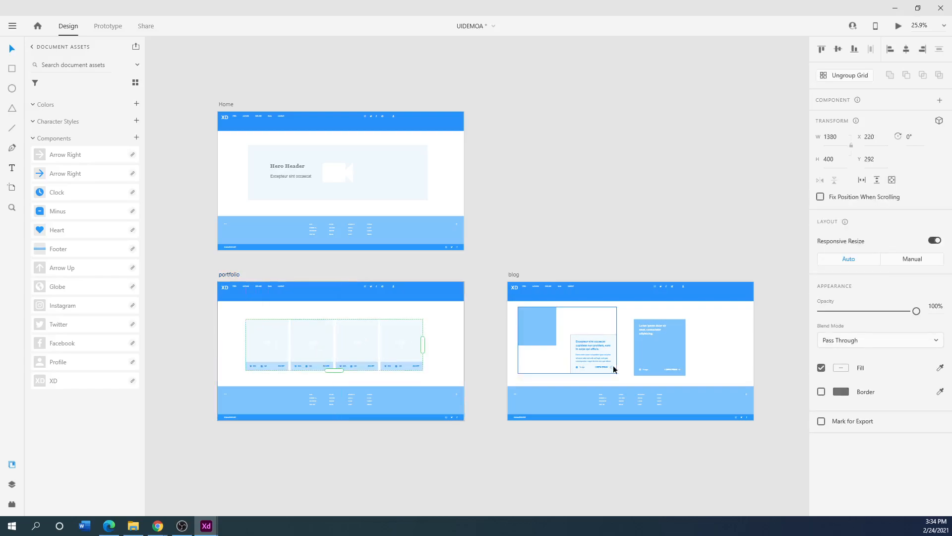
pyautogui.moveTo(649, 361); pyautogui.dragTo(695, 356)
pyautogui.moveTo(597, 359); pyautogui.dragTo(632, 359)
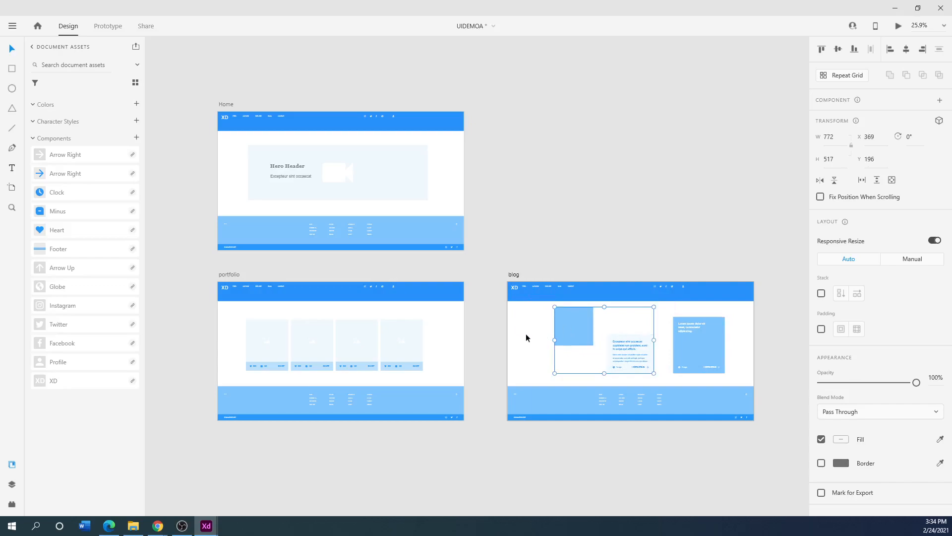
# Step: Reorder the blog page's content so the Lorem ipsum card stands left of the square-and-text group
pyautogui.doubleClick(579, 326)
pyautogui.moveTo(575, 326); pyautogui.dragTo(555, 350)
pyautogui.click(619, 341)
pyautogui.click(579, 348)
pyautogui.click(630, 354)
pyautogui.moveTo(692, 349); pyautogui.dragTo(544, 226)
pyautogui.doubleClick(560, 358)
pyautogui.moveTo(562, 359)
pyautogui.mouseDown()
pyautogui.moveTo(621, 359)
pyautogui.moveTo(578, 352)
pyautogui.mouseUp()
pyautogui.moveTo(686, 348); pyautogui.dragTo(655, 343)
pyautogui.moveTo(543, 228); pyautogui.dragTo(575, 353)
pyautogui.moveTo(638, 342); pyautogui.dragTo(624, 337)
# Step: Adjust the square-and-text group on the blog page, lowering the blue square between the two text cards
pyautogui.doubleClick(701, 352)
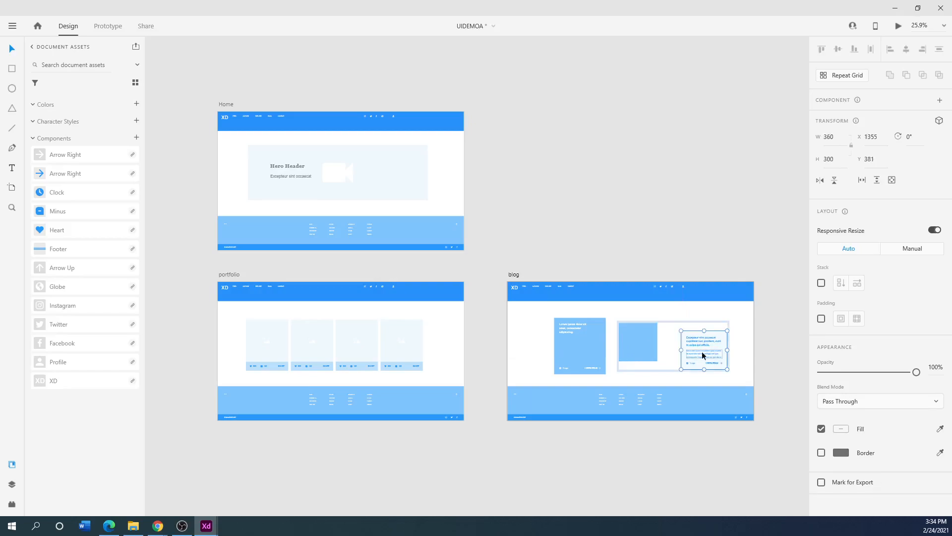
pyautogui.doubleClick(701, 351)
pyautogui.press('Escape')
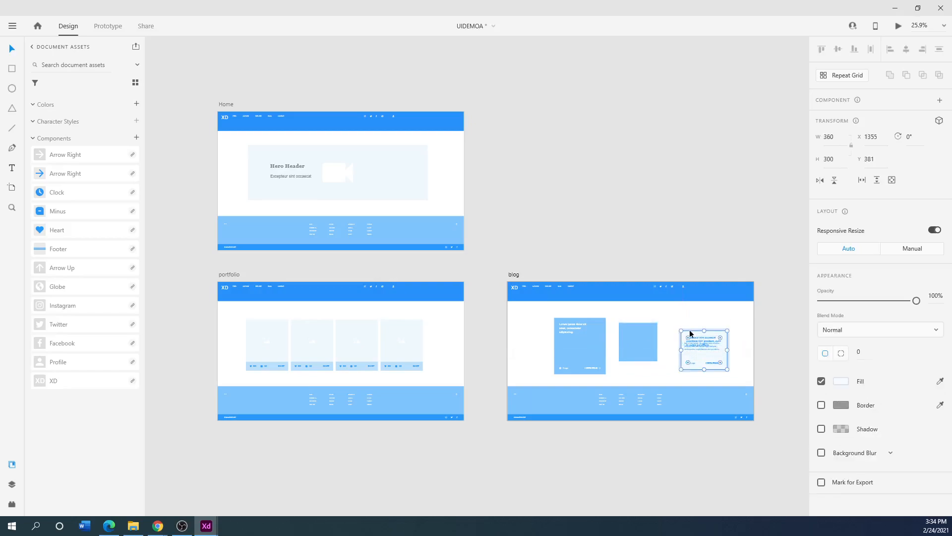
pyautogui.moveTo(683, 327); pyautogui.dragTo(639, 348)
pyautogui.click(537, 334)
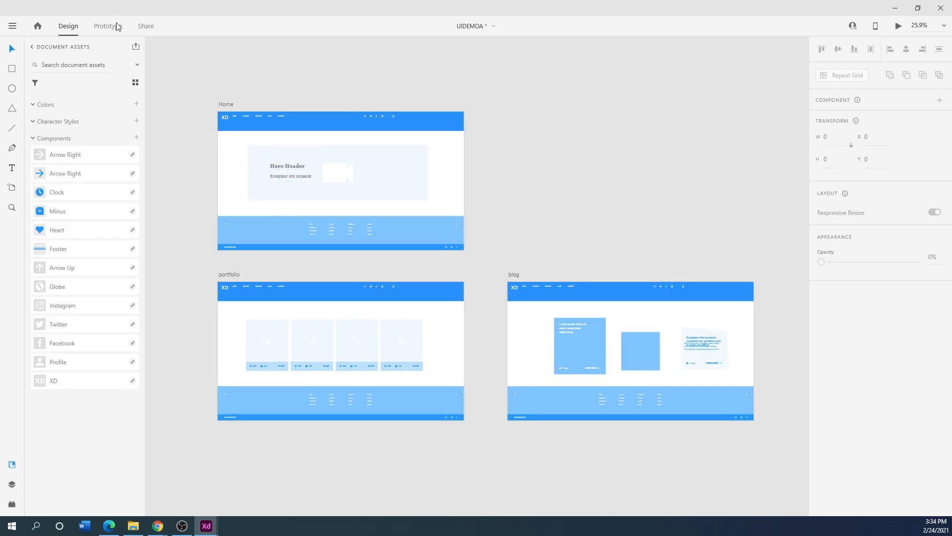
# Step: Switch the document to Prototype mode and examine the Home artboard's navigation links
pyautogui.click(95, 30)
pyautogui.click(144, 27)
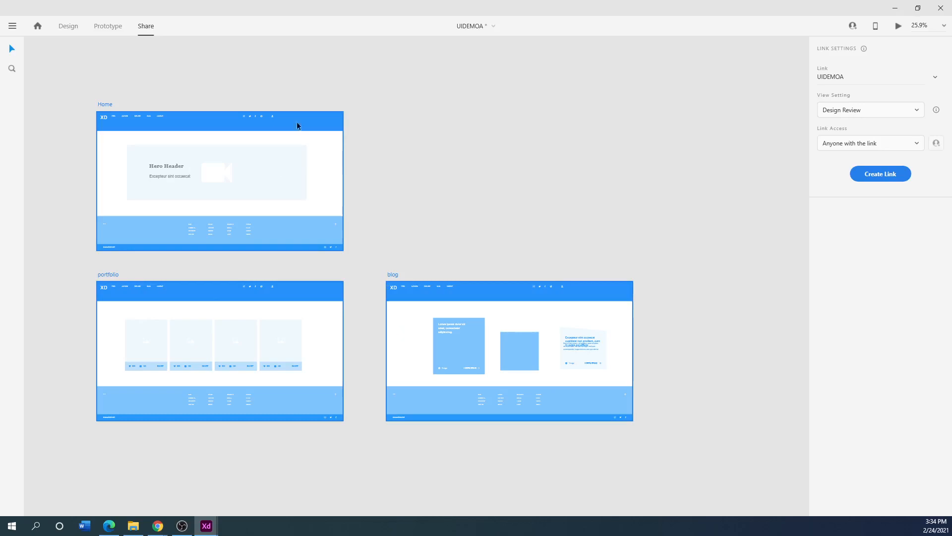
pyautogui.click(103, 28)
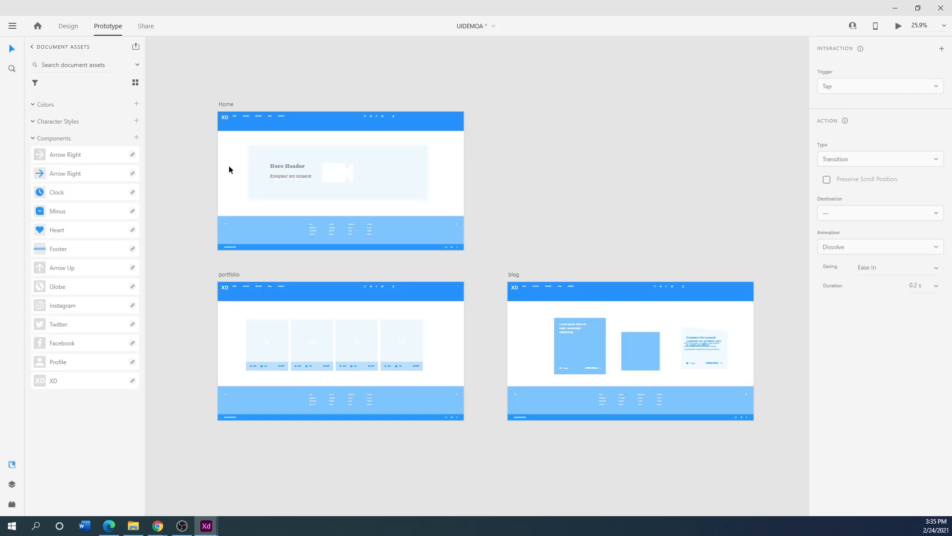
pyautogui.scroll(5, 205, 163)
pyautogui.moveTo(208, 138); pyautogui.dragTo(211, 173)
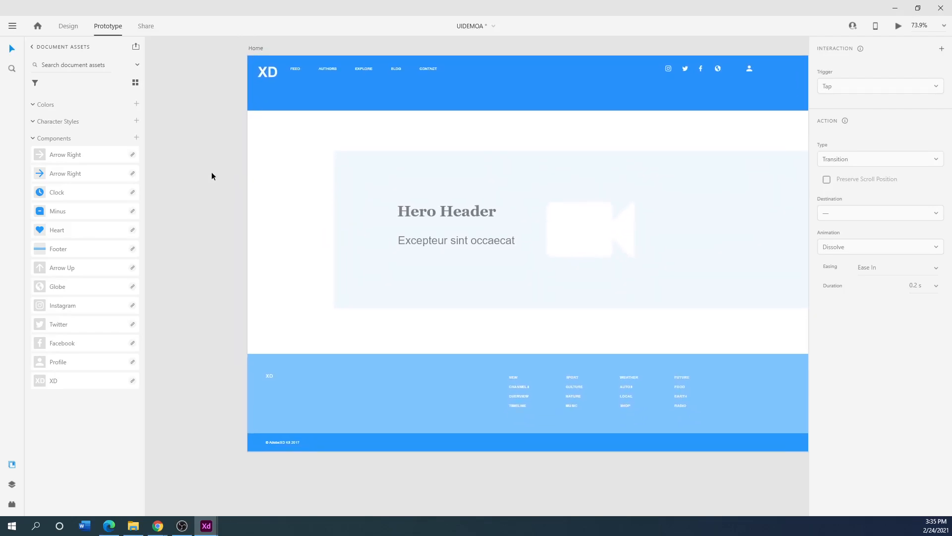
pyautogui.scroll(-1, 208, 189)
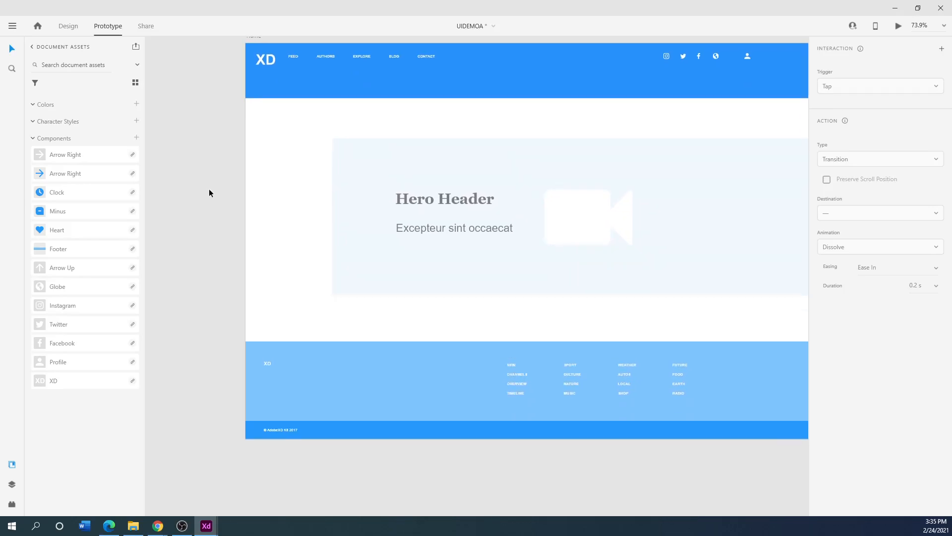
pyautogui.scroll(-1, 210, 193)
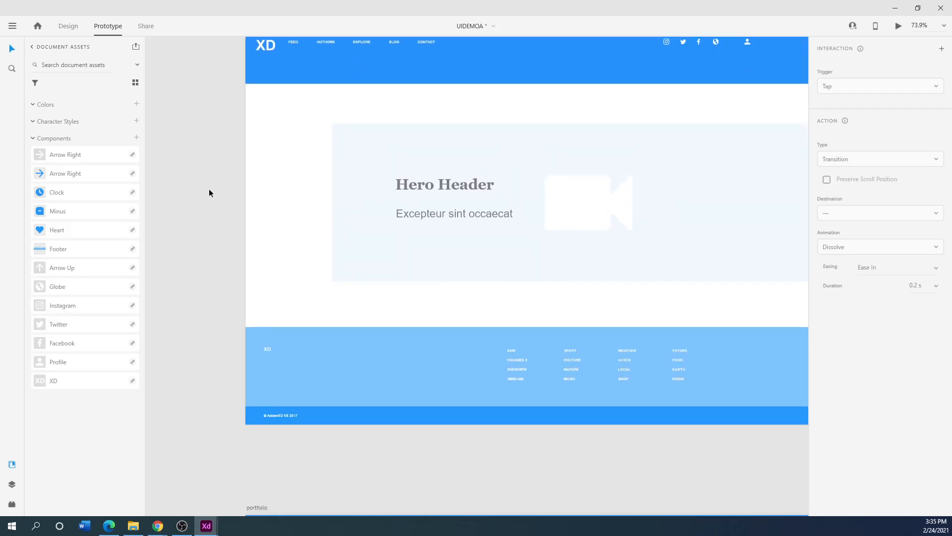
pyautogui.scroll(2, 209, 192)
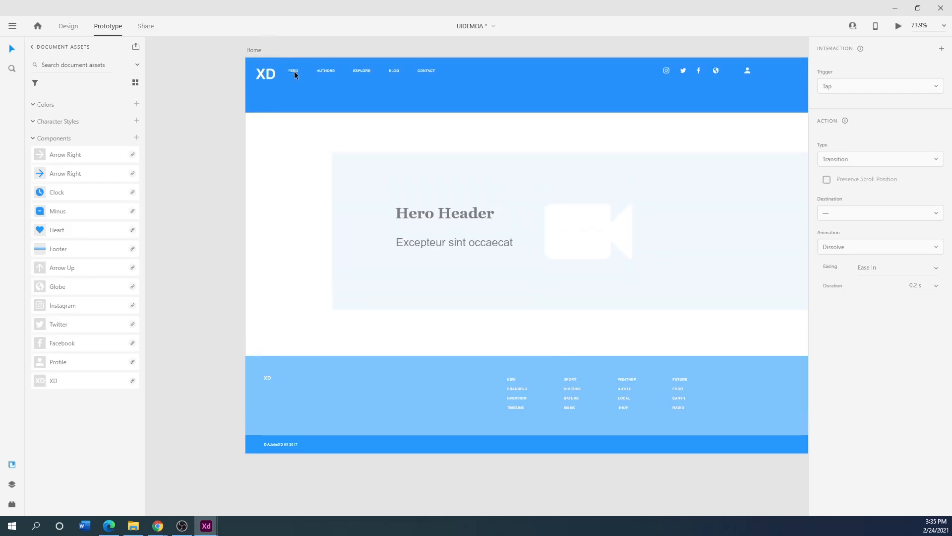
pyautogui.scroll(-3, 232, 139)
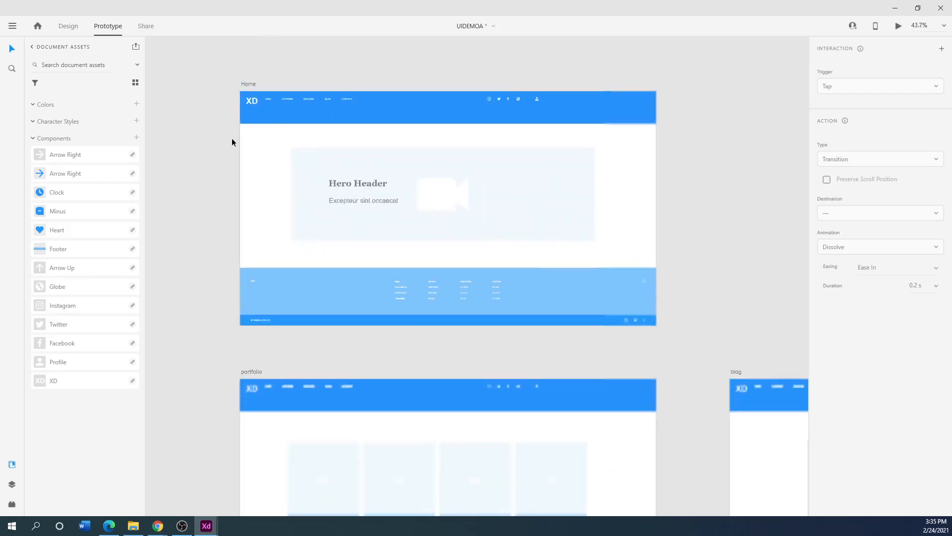
# Step: On the Home artboard, link the FEED item to the portfolio artboard and the AUTHORS item to the blog artboard
pyautogui.scroll(5, 267, 100)
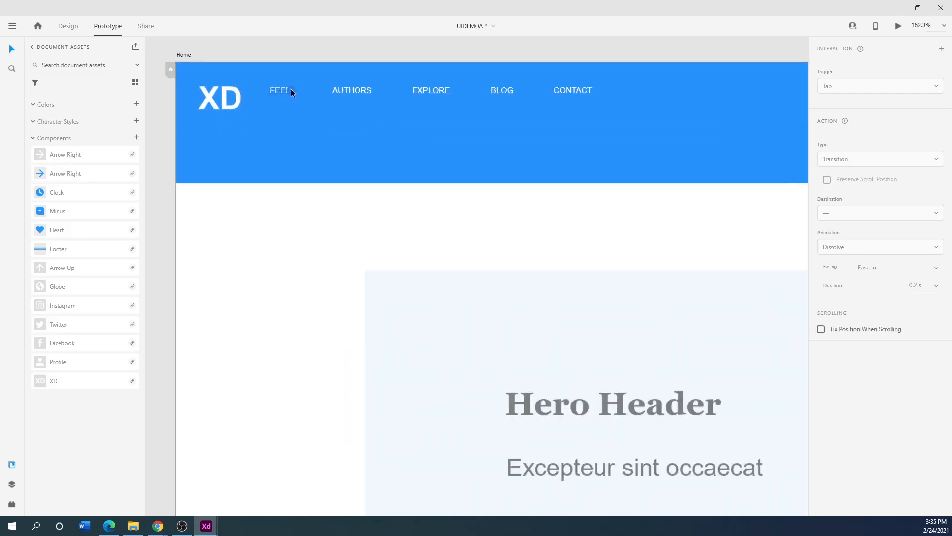
pyautogui.click(291, 88)
pyautogui.moveTo(335, 153); pyautogui.dragTo(175, 430)
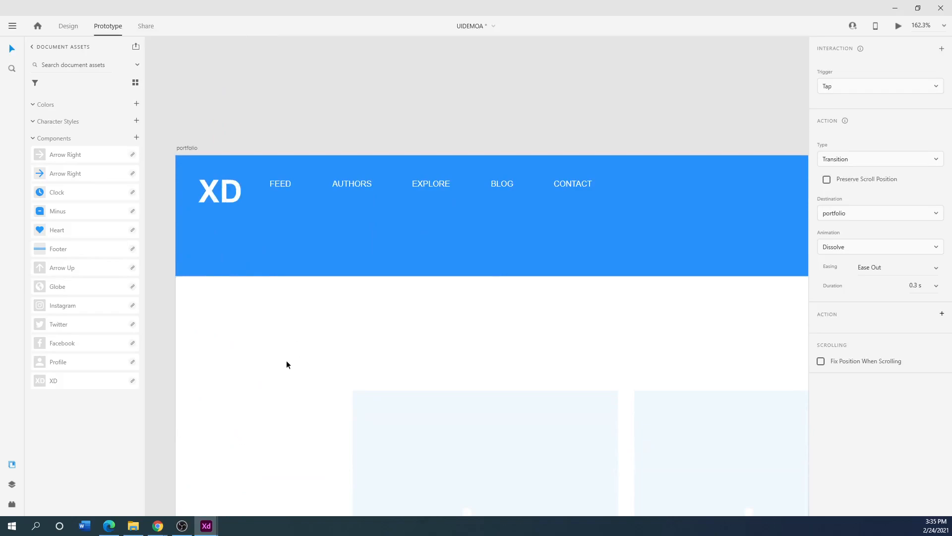
pyautogui.scroll(-5, 288, 360)
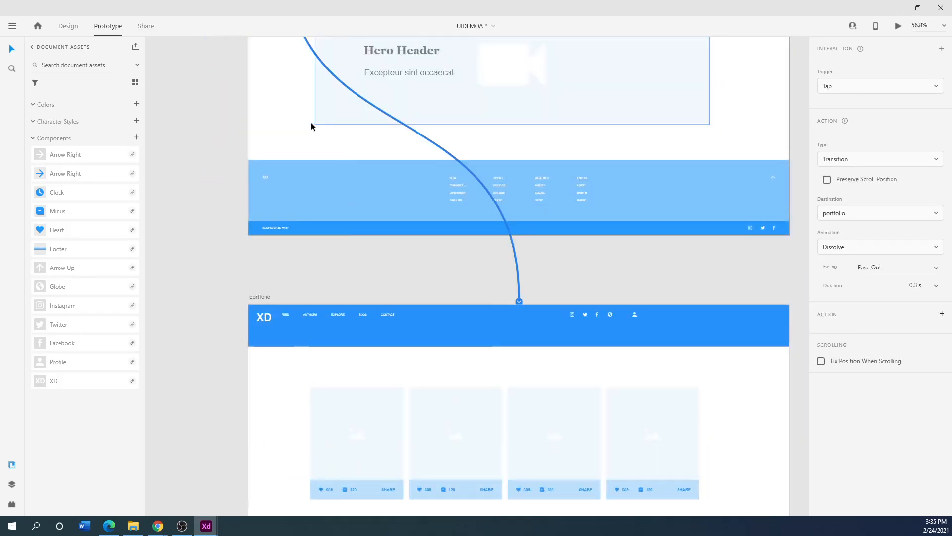
pyautogui.click(293, 124)
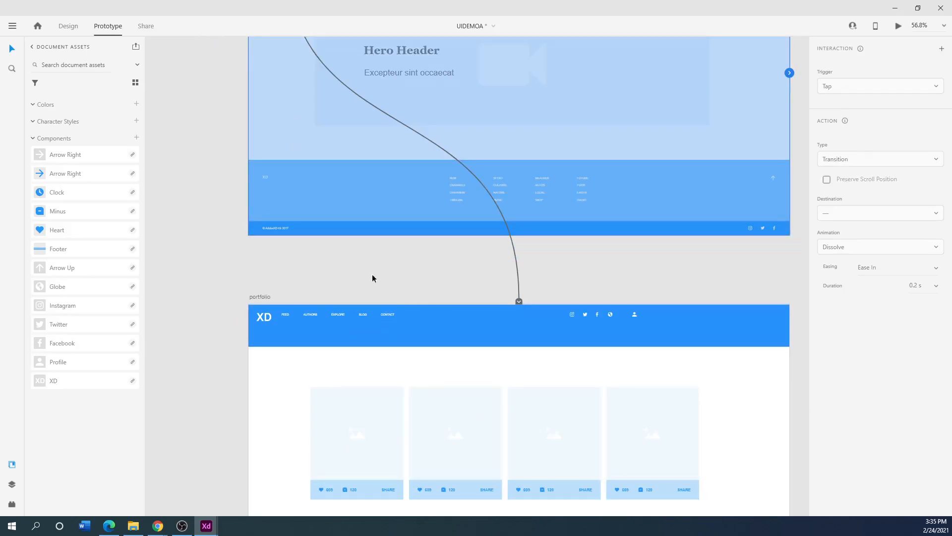
pyautogui.scroll(-4, 442, 279)
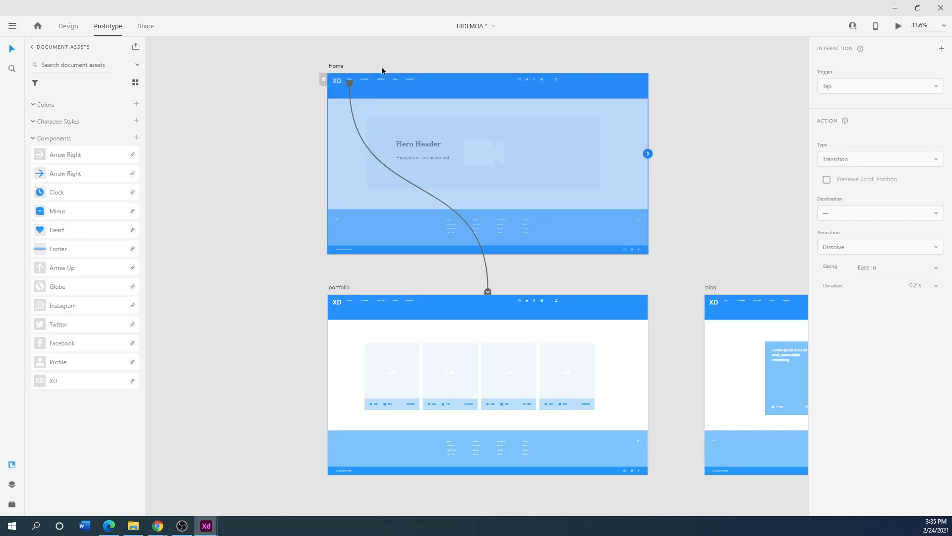
pyautogui.click(367, 81)
pyautogui.moveTo(368, 79); pyautogui.dragTo(703, 391)
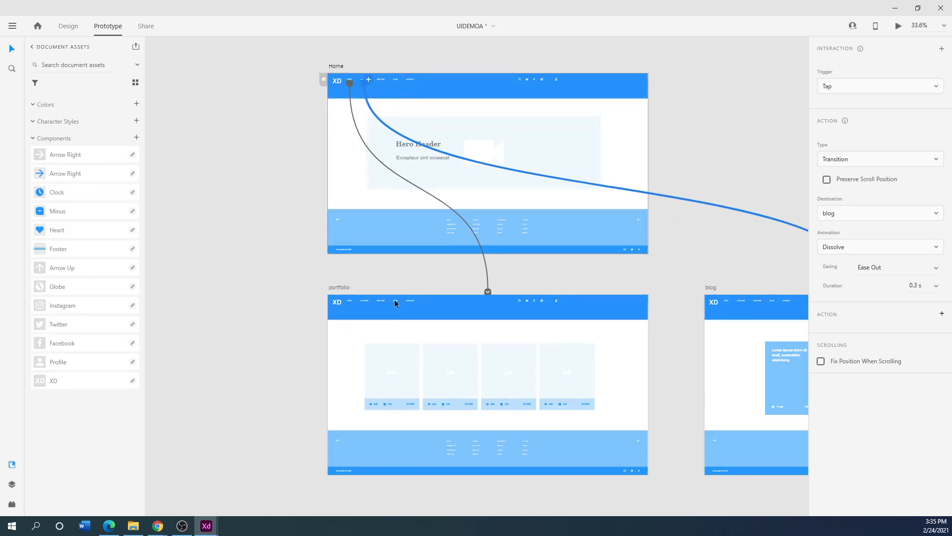
# Step: Link the XD logos in the portfolio and blog headers back to the Home artboard
pyautogui.click(339, 304)
pyautogui.moveTo(341, 304); pyautogui.dragTo(328, 166)
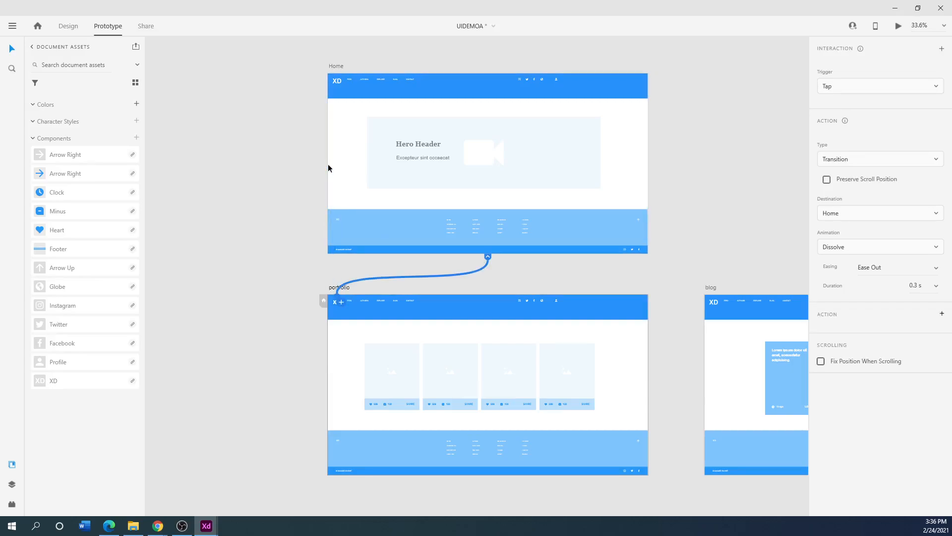
pyautogui.click(714, 304)
pyautogui.moveTo(715, 304); pyautogui.dragTo(512, 252)
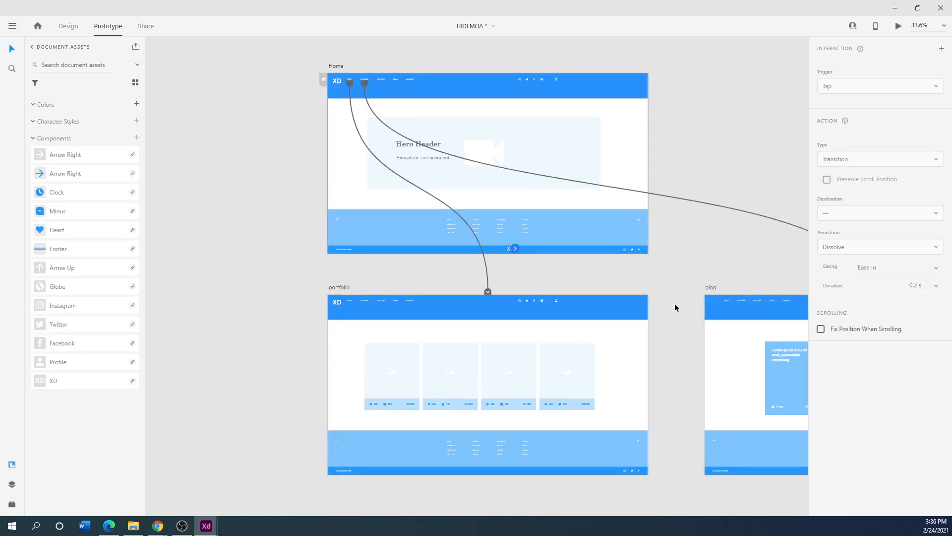
pyautogui.hotkey('ctrl', 'z')
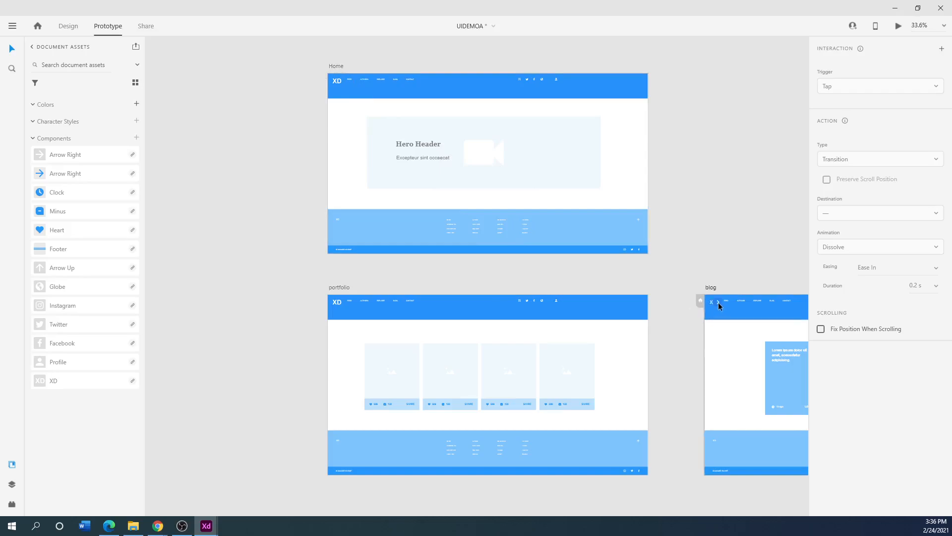
pyautogui.moveTo(718, 302); pyautogui.dragTo(483, 253)
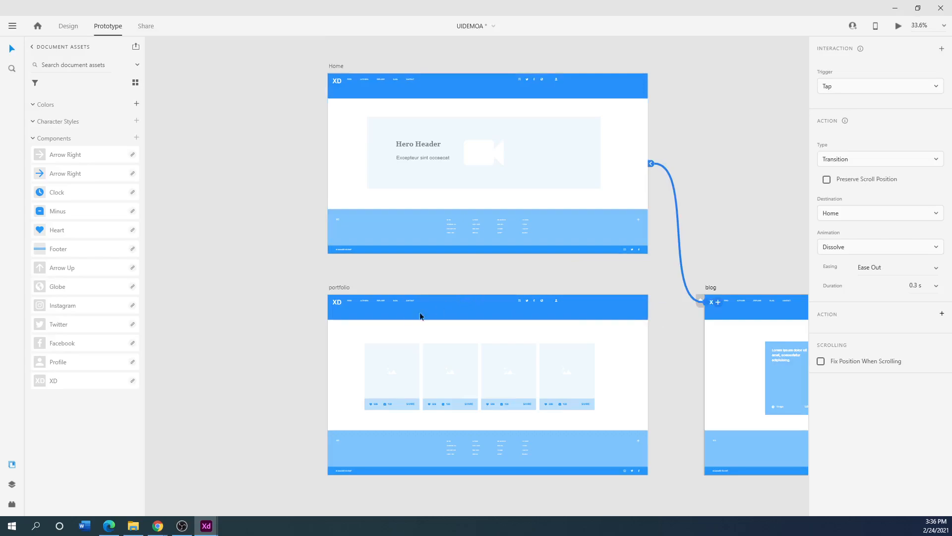
# Step: Link the AUTHORS item in the portfolio header to the blog artboard
pyautogui.click(368, 301)
pyautogui.moveTo(368, 299); pyautogui.dragTo(702, 377)
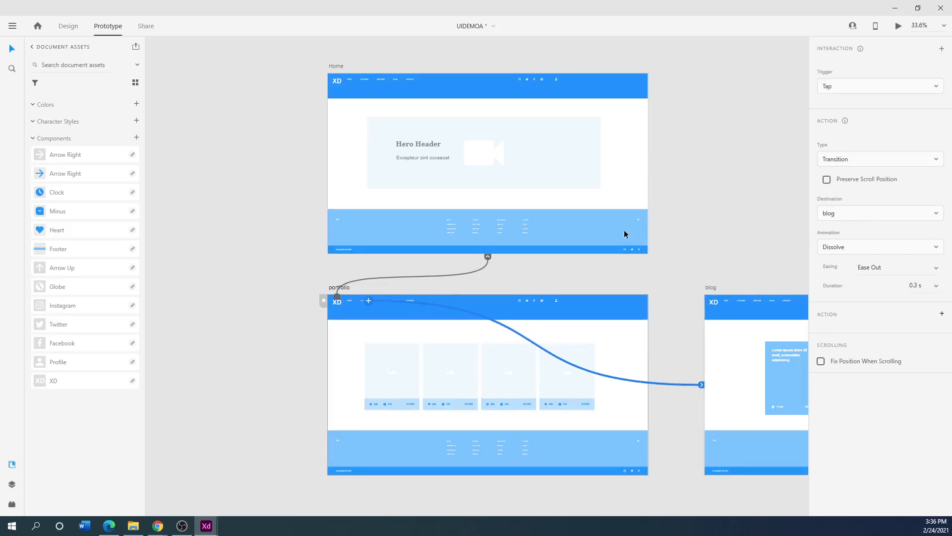
pyautogui.click(606, 175)
pyautogui.moveTo(664, 273); pyautogui.dragTo(551, 285)
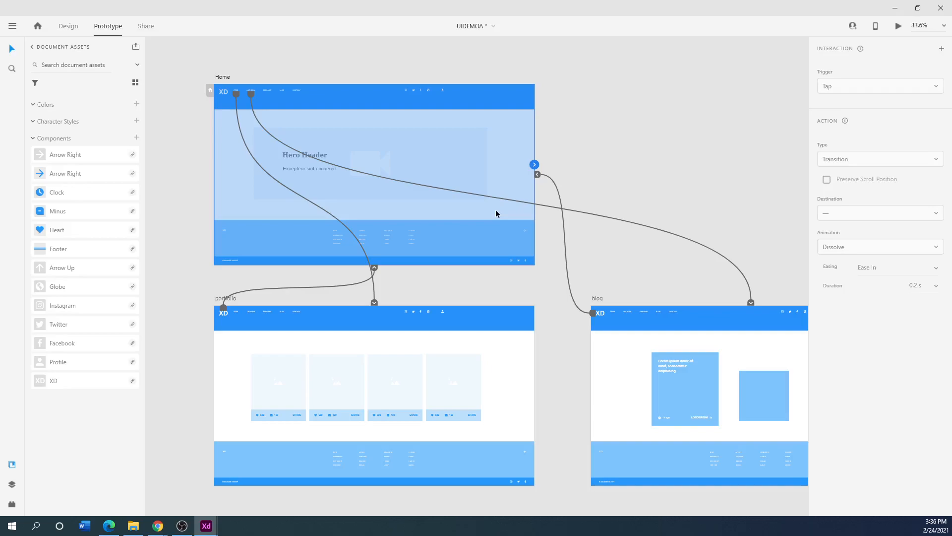
# Step: Examine the Home artboard's XD logo and the existing links of the Home, portfolio and blog artboards
pyautogui.click(221, 91)
pyautogui.moveTo(228, 91); pyautogui.dragTo(213, 182)
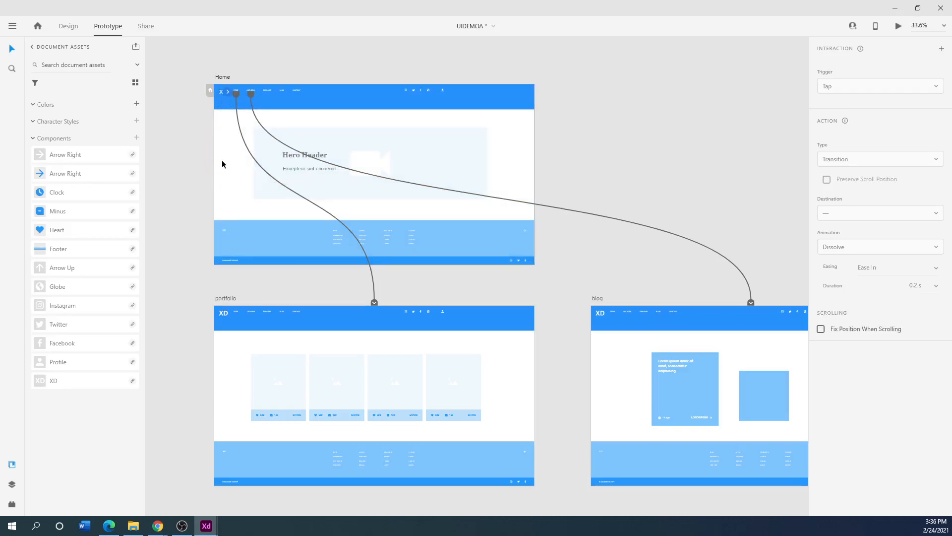
pyautogui.click(231, 163)
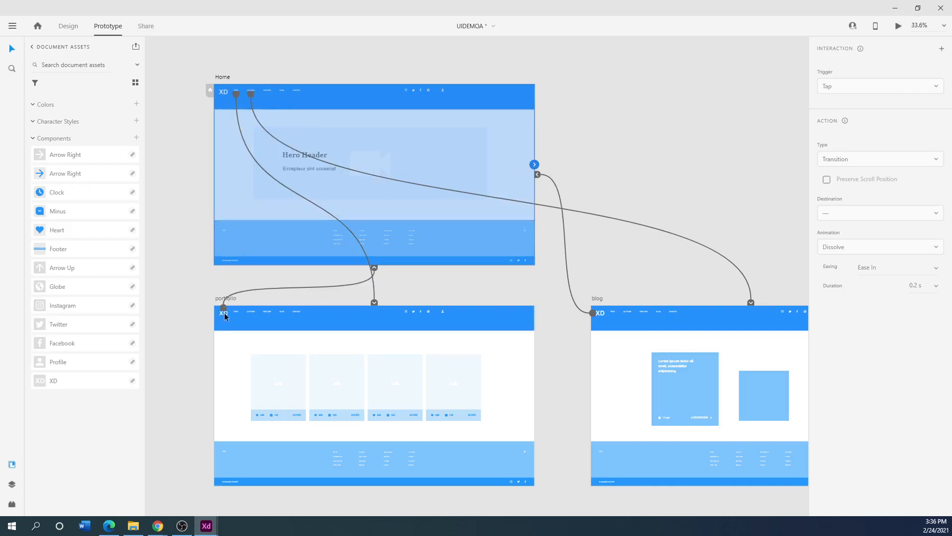
pyautogui.click(238, 359)
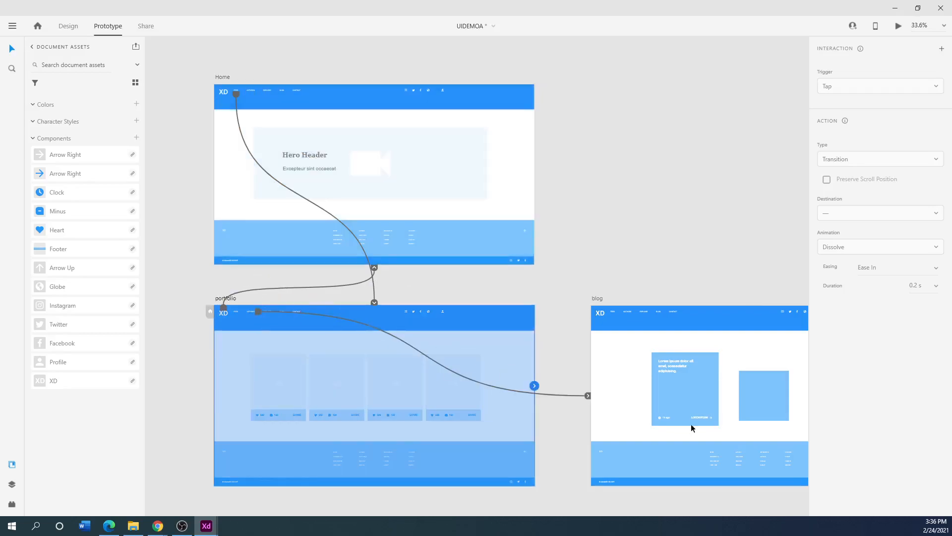
pyautogui.click(620, 337)
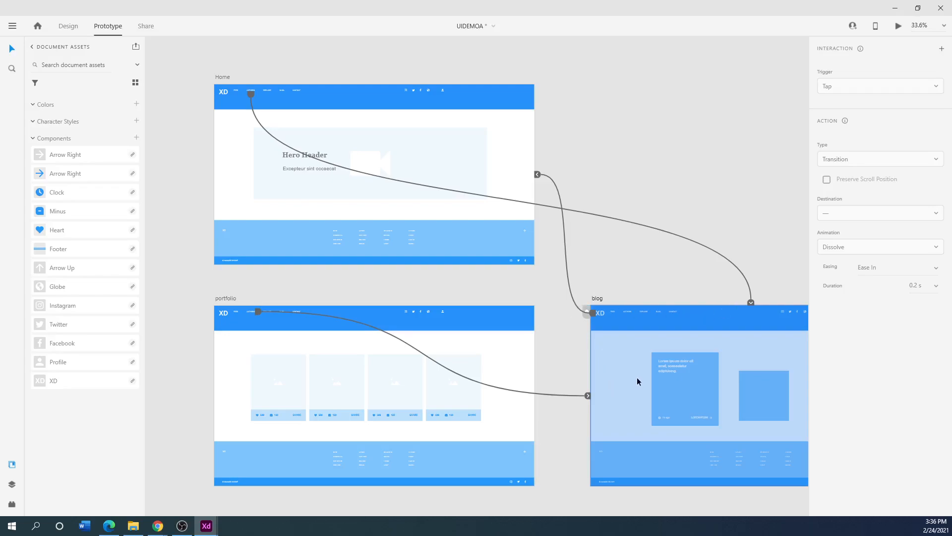
# Step: Link the AUTHORS item in the blog header to the portfolio artboard
pyautogui.click(630, 312)
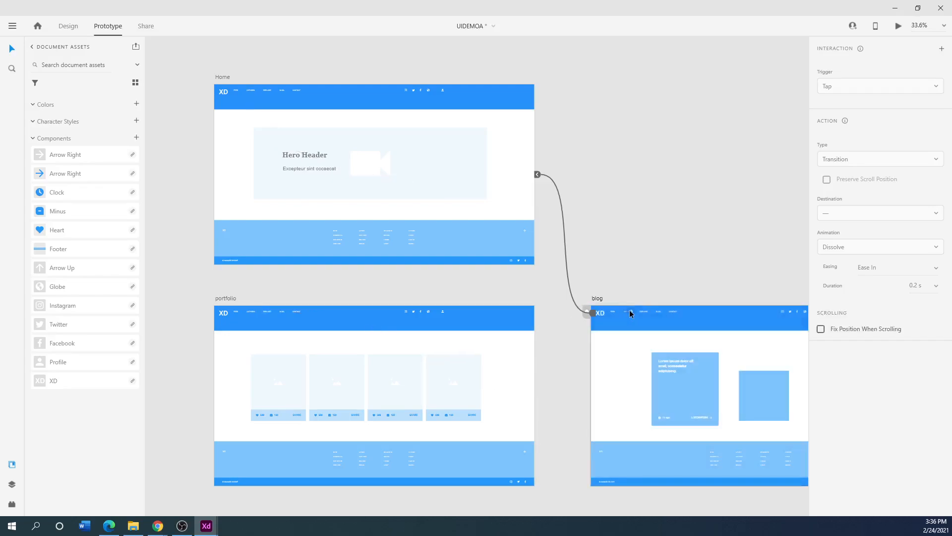
pyautogui.moveTo(633, 315); pyautogui.dragTo(217, 408)
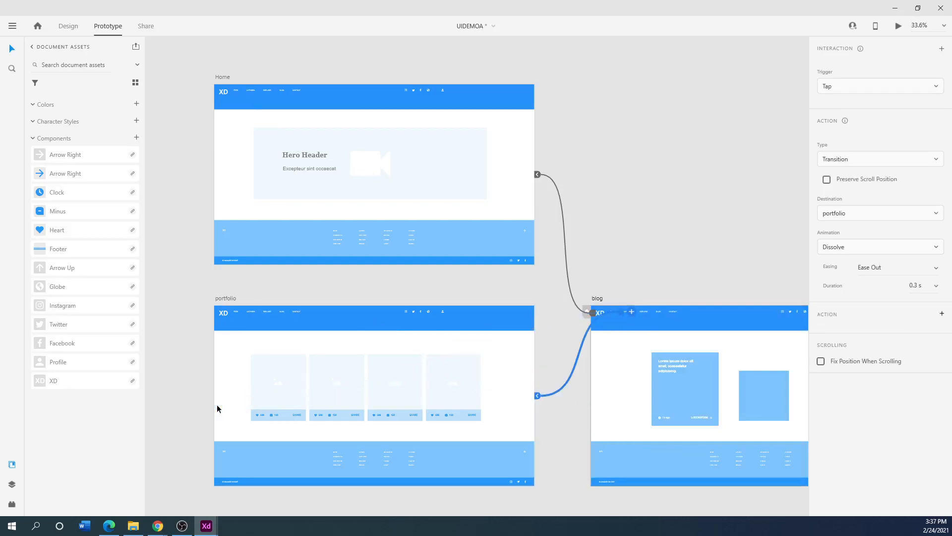
pyautogui.click(628, 406)
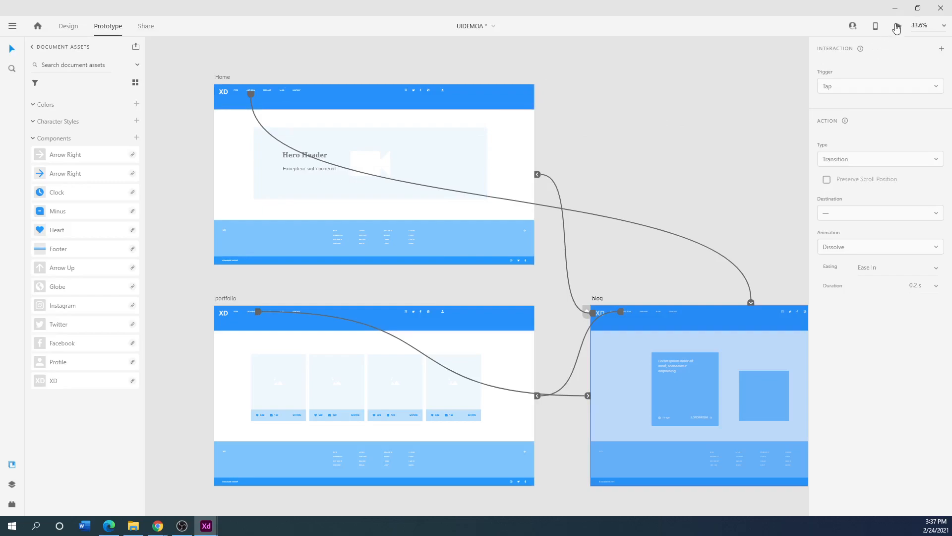
# Step: Review the available action types and triggers for the Home artboard's AUTHORS link
pyautogui.click(498, 143)
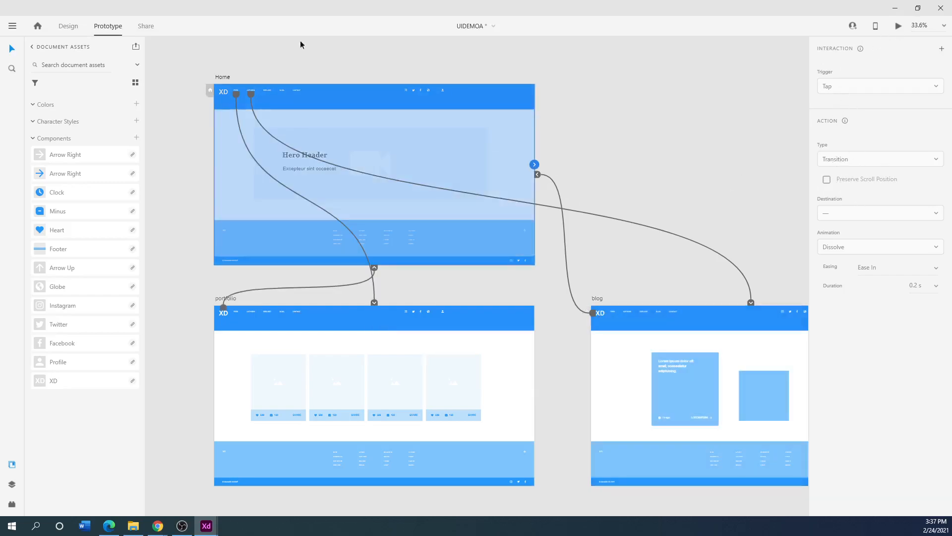
pyautogui.click(249, 93)
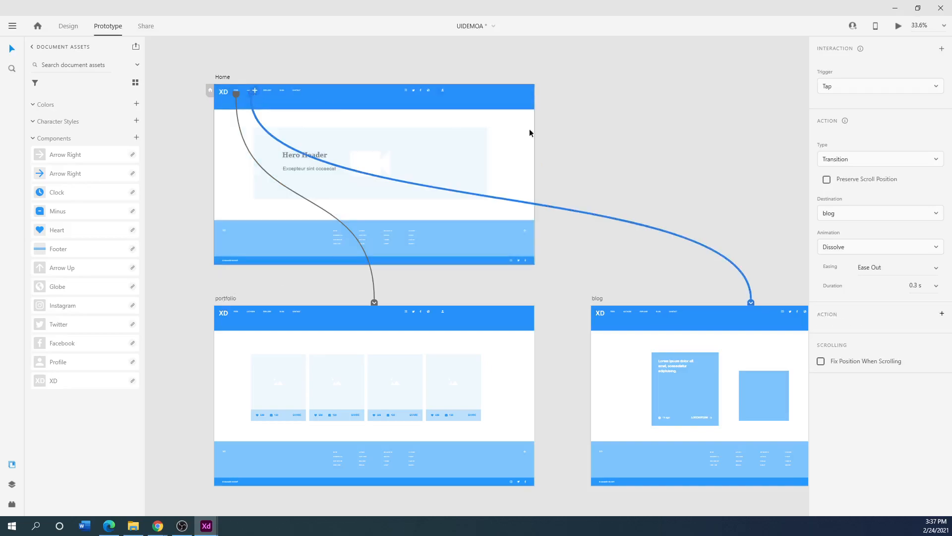
pyautogui.click(937, 159)
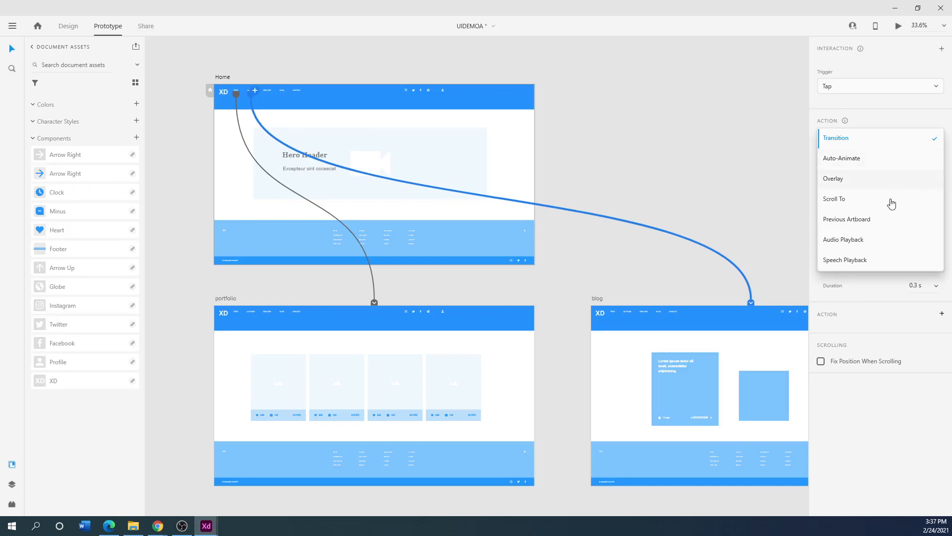
pyautogui.click(762, 212)
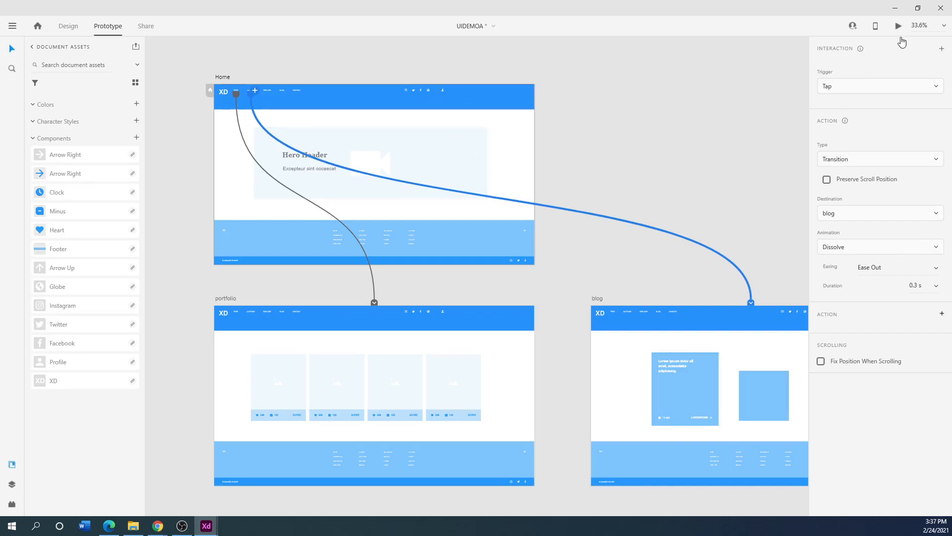
pyautogui.click(936, 88)
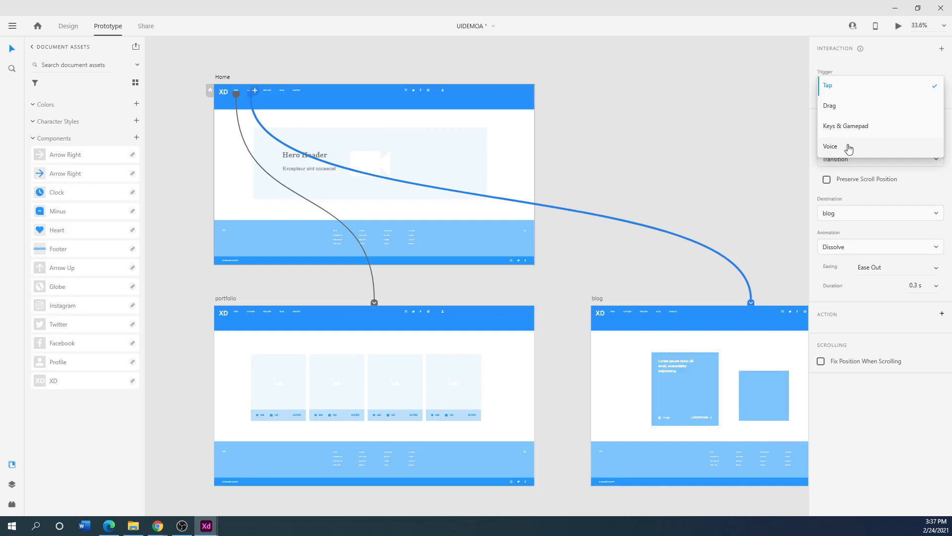
pyautogui.click(778, 101)
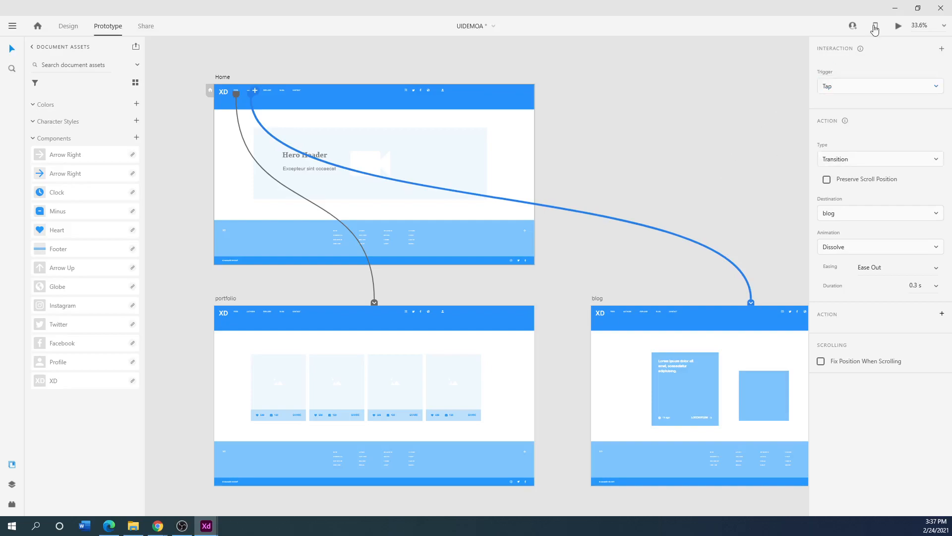
# Step: Open the desktop preview of the Home page and shrink and reposition its window over the canvas
pyautogui.click(898, 26)
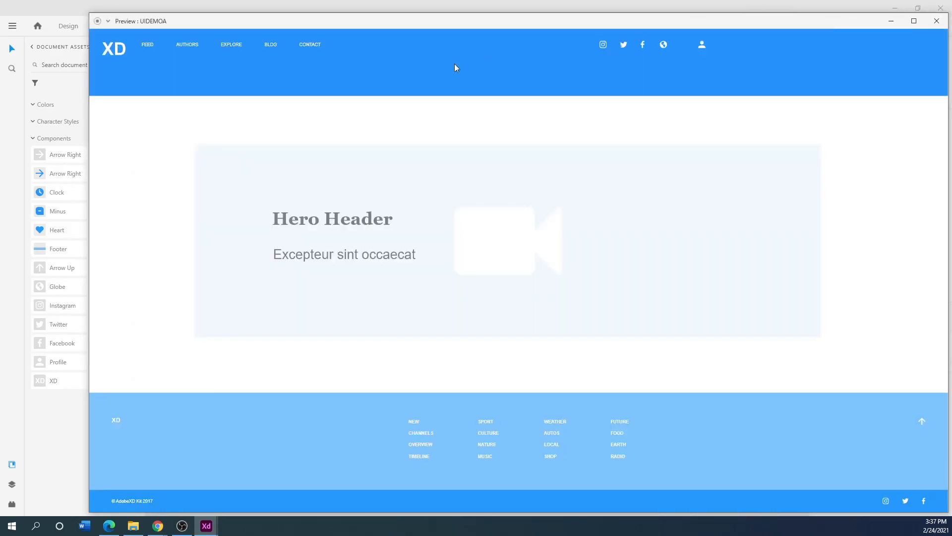
pyautogui.moveTo(173, 24); pyautogui.dragTo(174, 406)
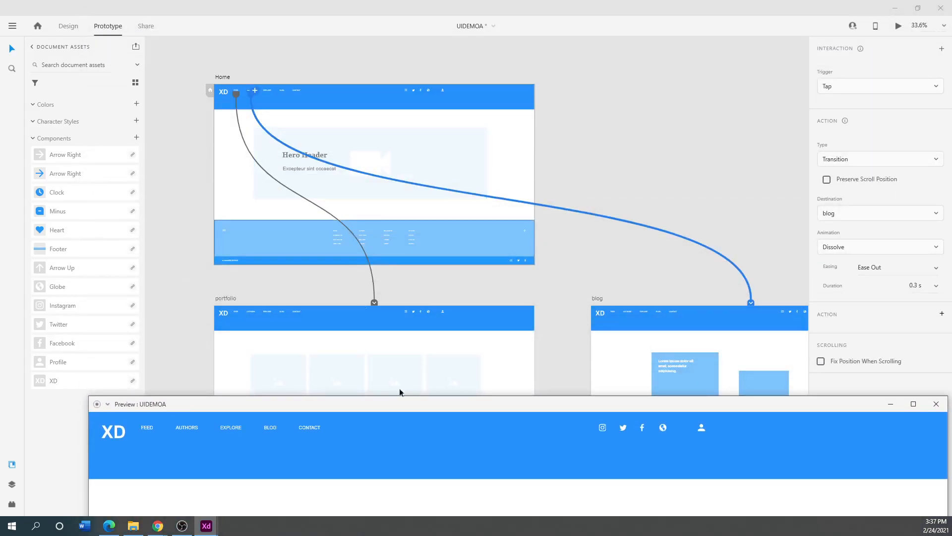
pyautogui.moveTo(442, 406); pyautogui.dragTo(365, 102)
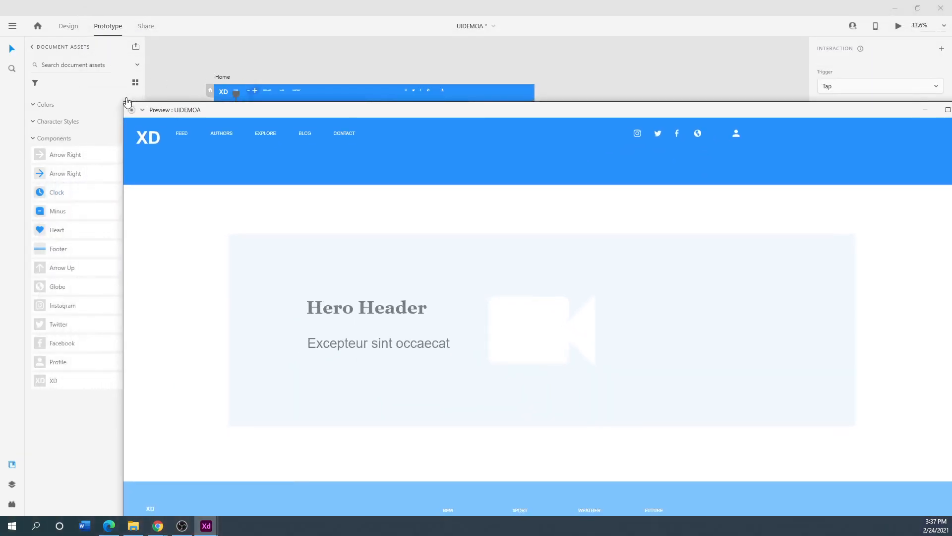
pyautogui.moveTo(126, 105); pyautogui.dragTo(352, 67)
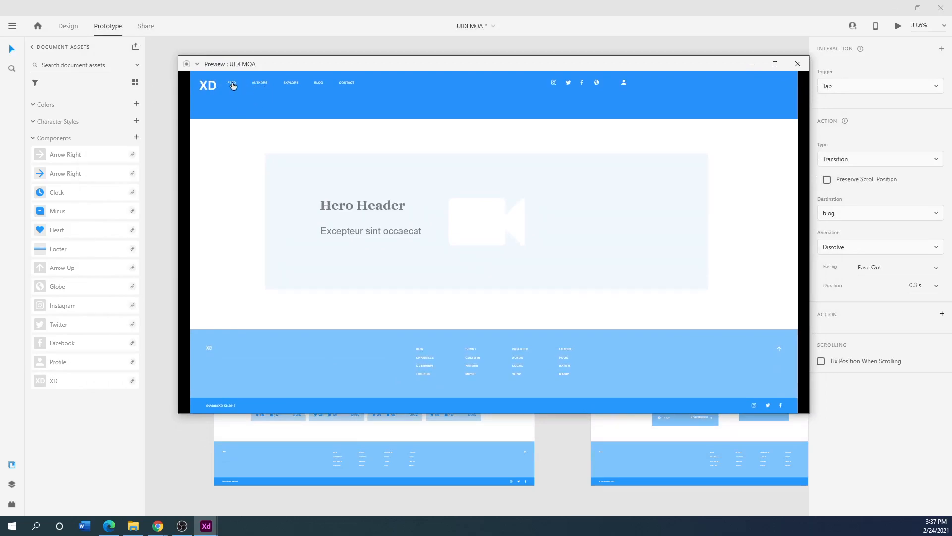
# Step: Test the prototype's navigation in the preview using the FEED and AUTHORS items and the XD logo
pyautogui.click(232, 85)
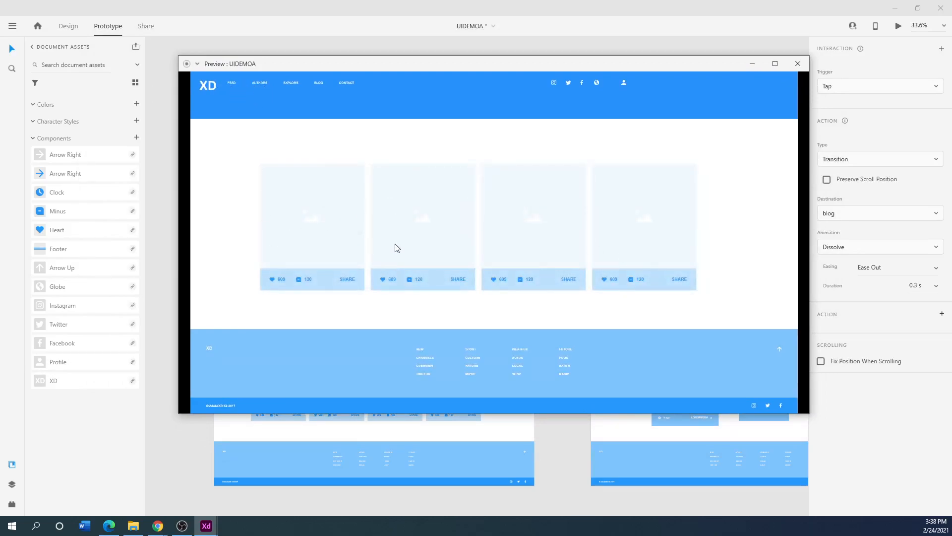
pyautogui.click(210, 90)
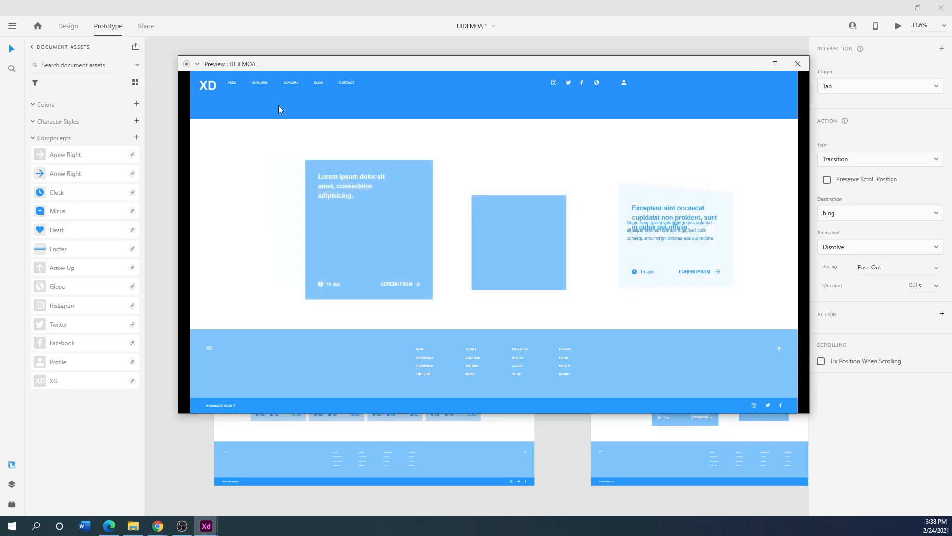
pyautogui.click(210, 88)
pyautogui.moveTo(409, 64)
pyautogui.mouseDown()
pyautogui.moveTo(457, 141)
pyautogui.moveTo(409, 71)
pyautogui.mouseUp()
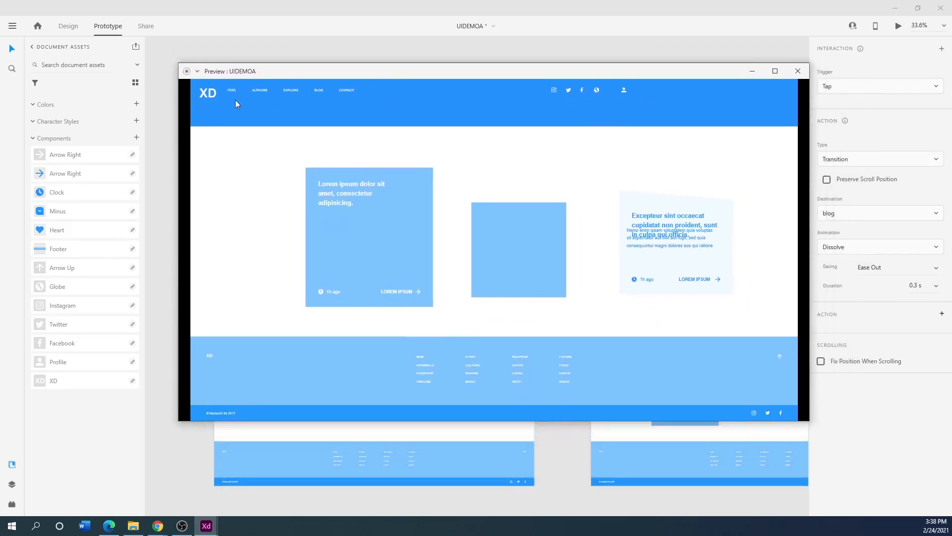
pyautogui.click(206, 95)
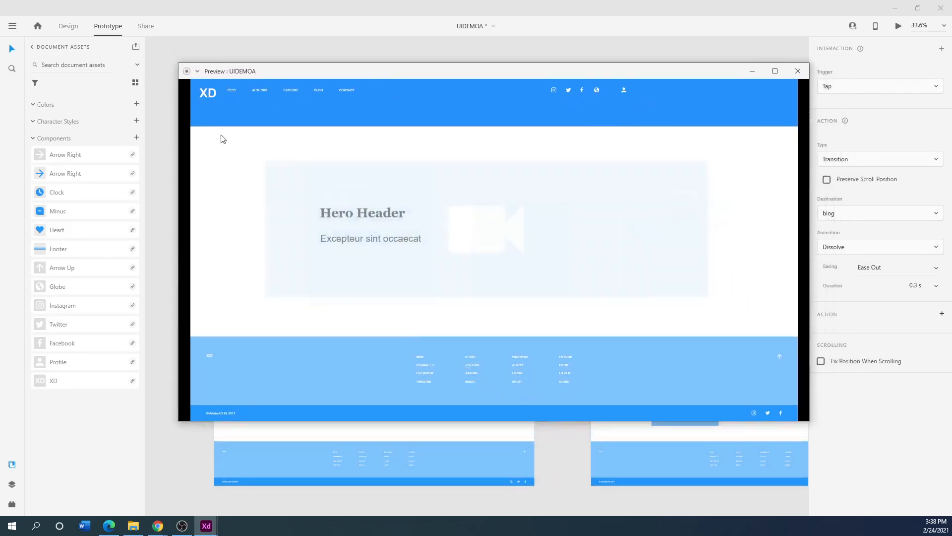
pyautogui.click(233, 91)
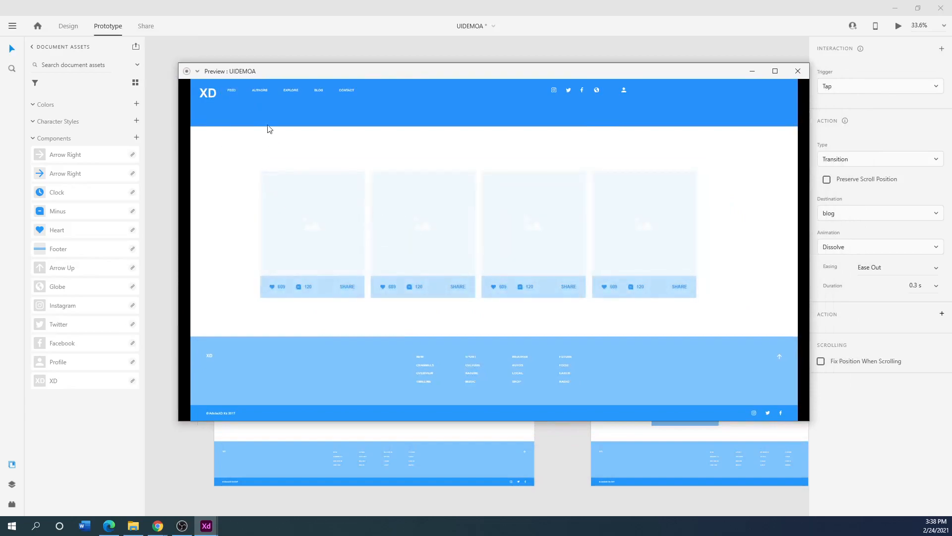
pyautogui.click(259, 91)
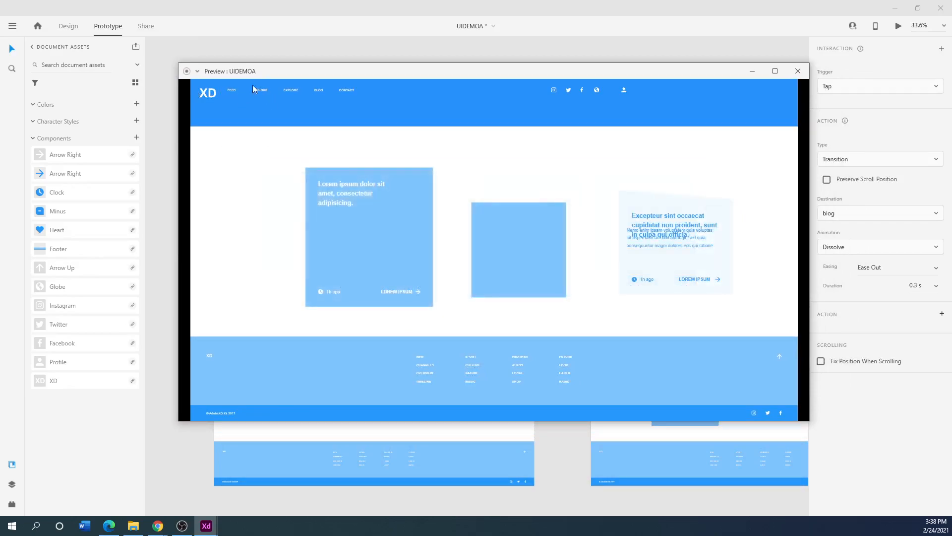
# Step: Close the preview and check the existing links between the portfolio and blog artboards
pyautogui.moveTo(292, 73); pyautogui.dragTo(181, 233)
pyautogui.click(675, 232)
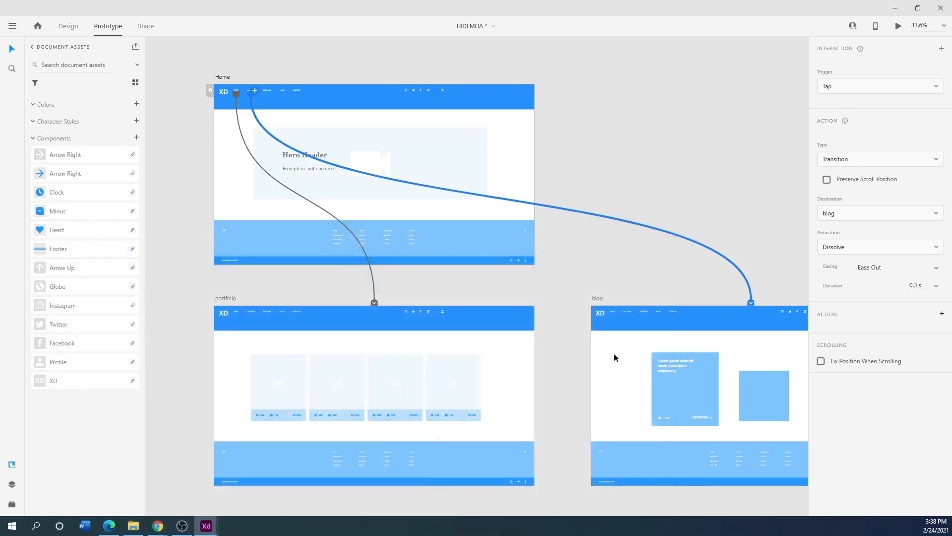
pyautogui.click(617, 333)
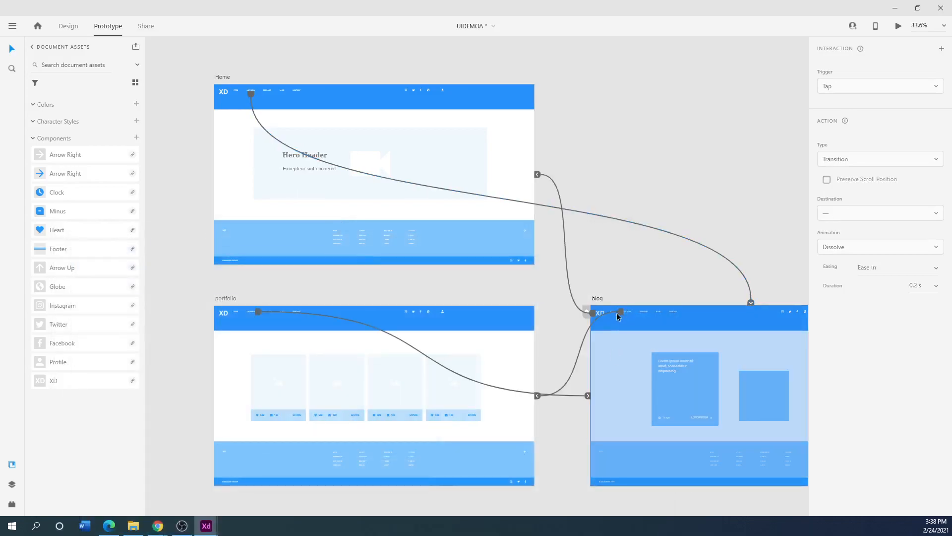
pyautogui.moveTo(537, 394); pyautogui.dragTo(595, 403)
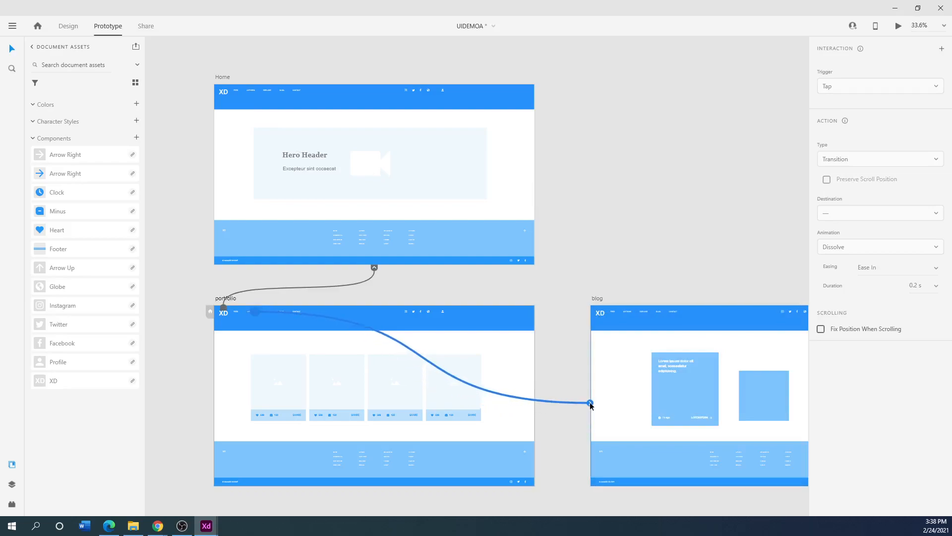
pyautogui.click(631, 315)
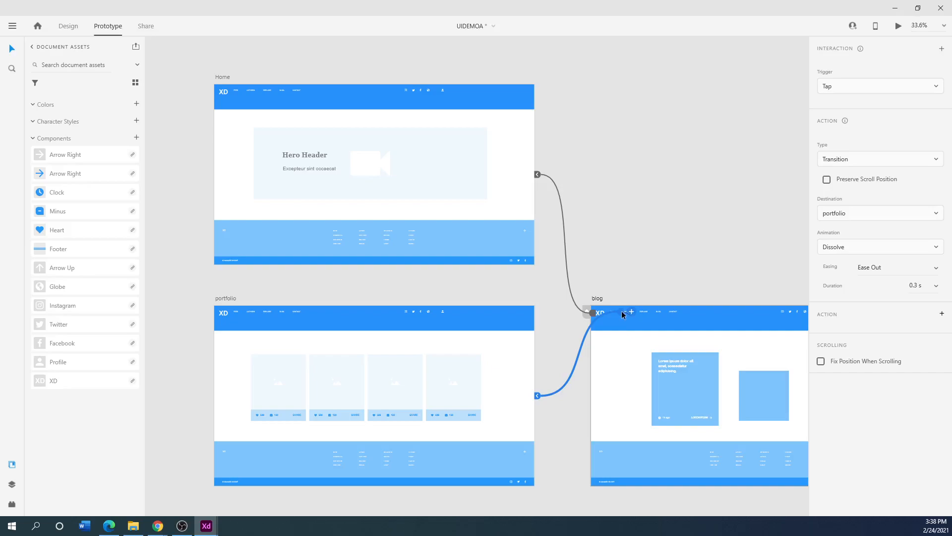
# Step: Inspect the blog header's AUTHORS link up close, then check the blog artboard's connections with all three artboards in view
pyautogui.scroll(5, 626, 313)
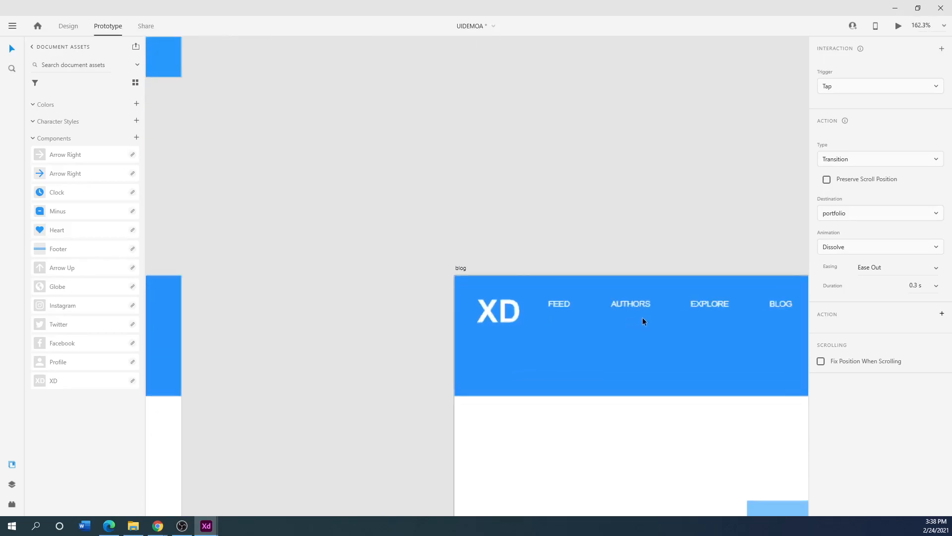
pyautogui.scroll(-2, 476, 402)
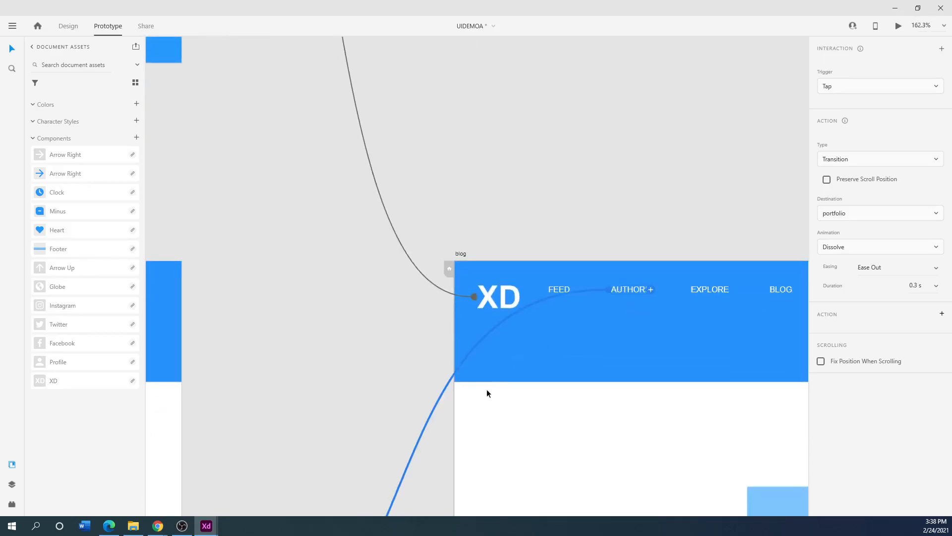
pyautogui.scroll(-7, 386, 380)
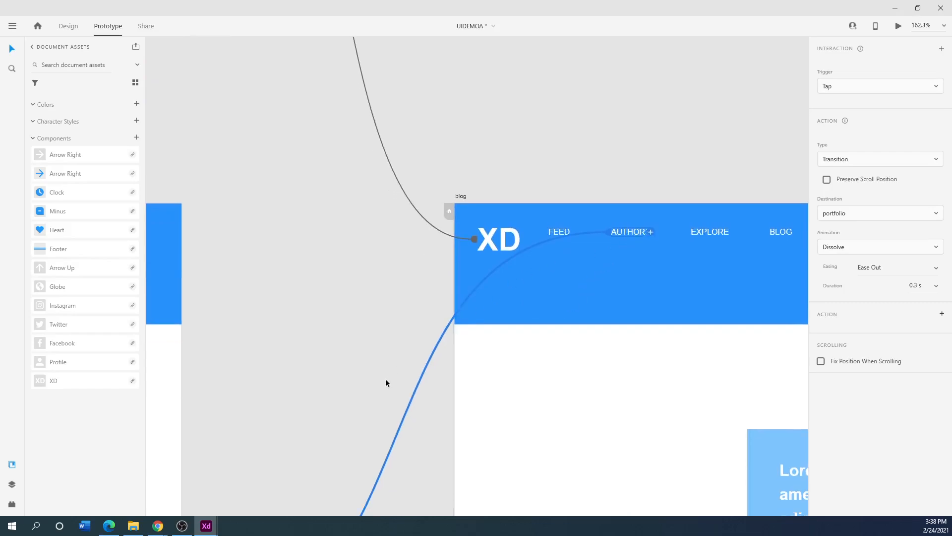
pyautogui.moveTo(184, 452); pyautogui.dragTo(630, 76)
pyautogui.moveTo(494, 75); pyautogui.dragTo(319, 380)
pyautogui.hotkey('ctrl', '0')
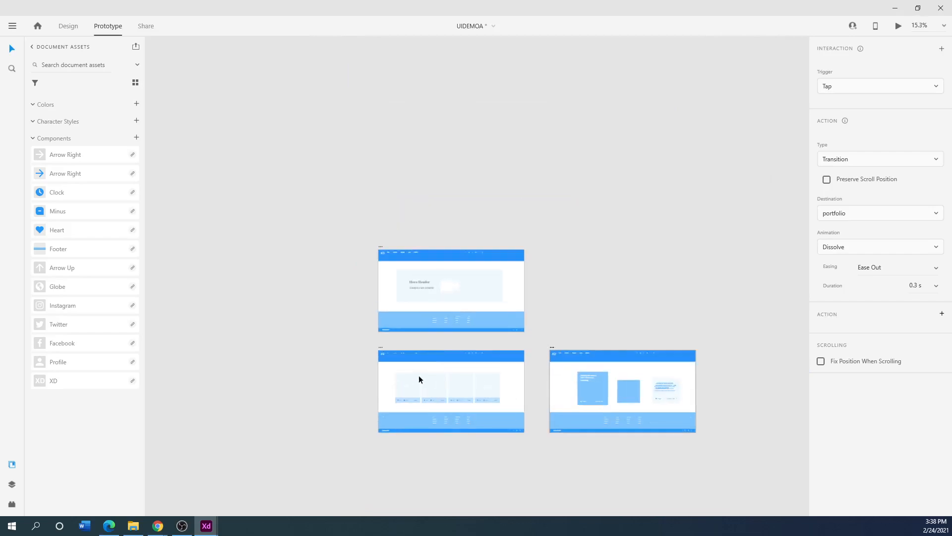
pyautogui.click(566, 399)
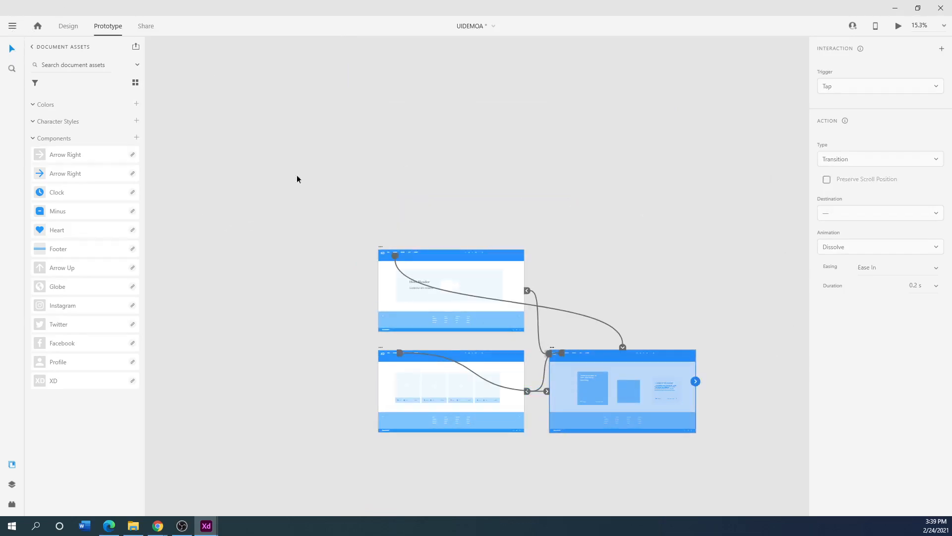
# Step: Preview the blog page, test its AUTHORS item and the portfolio page's XD logo, and close the preview
pyautogui.click(898, 26)
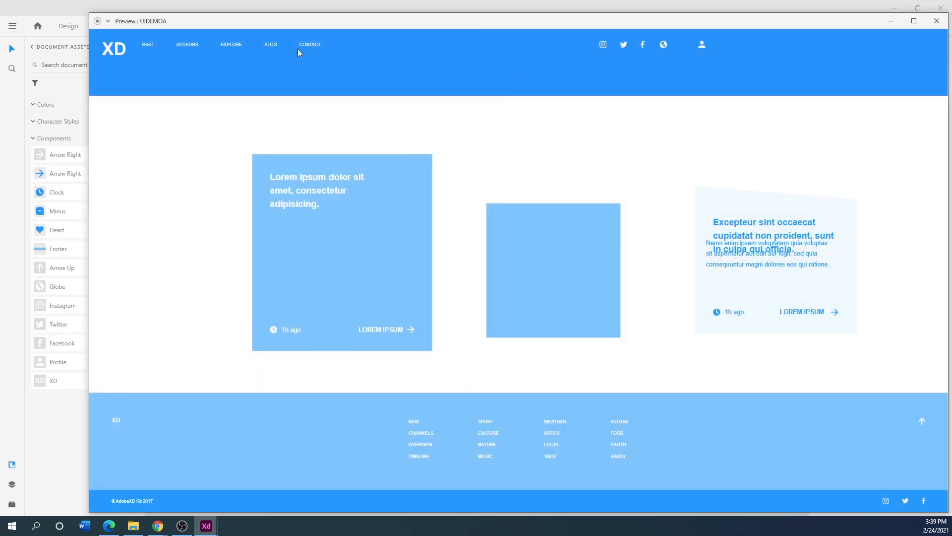
pyautogui.click(186, 46)
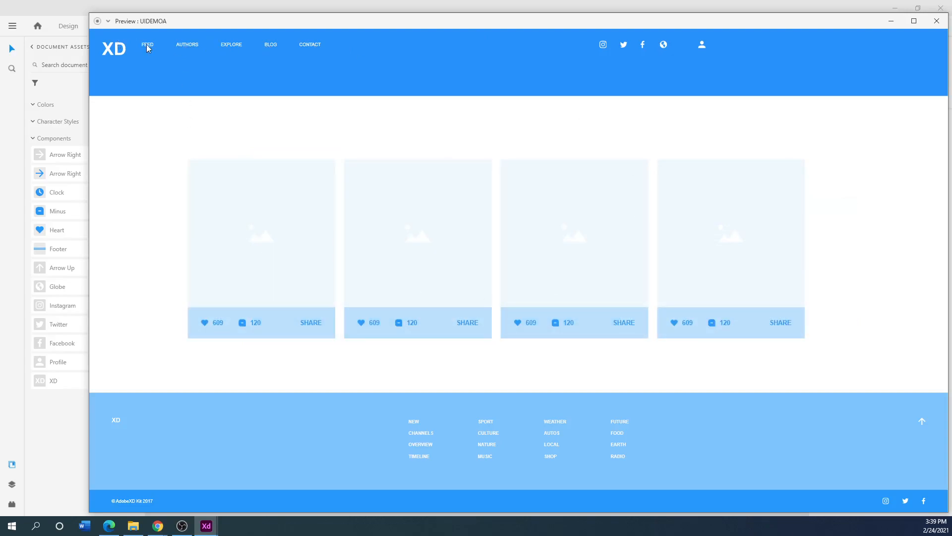
pyautogui.click(119, 53)
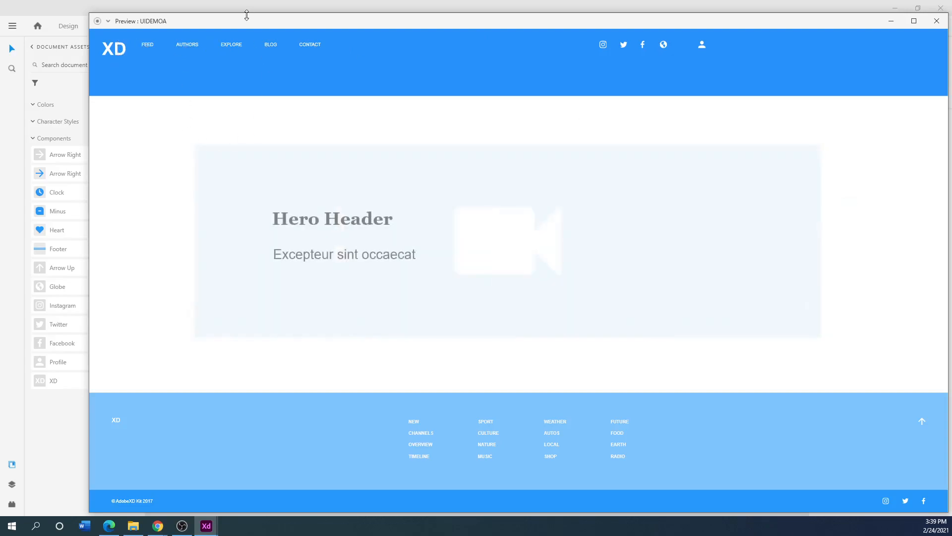
pyautogui.moveTo(268, 25); pyautogui.dragTo(476, 163)
pyautogui.click(750, 169)
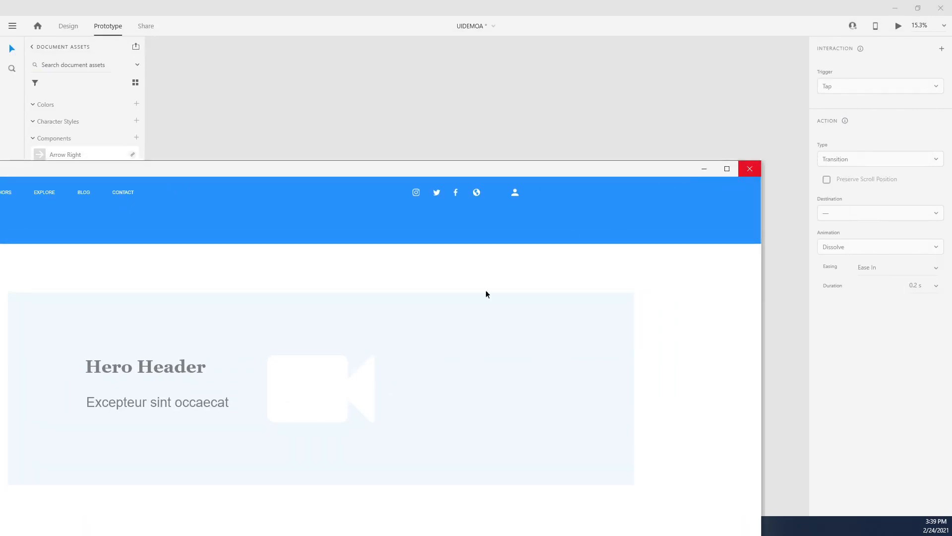
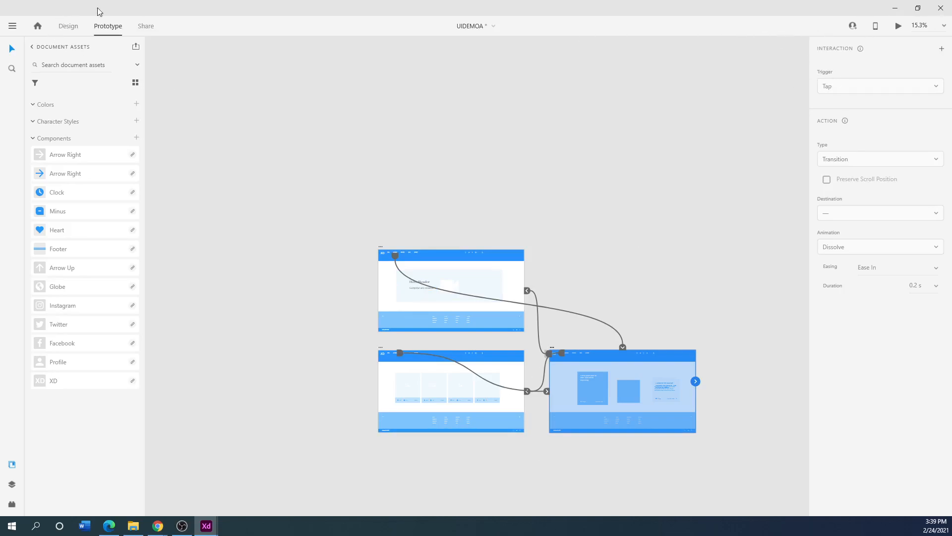
# Step: Create a share link for UIDEMOA with the Design Review view setting and access for anyone with the link
pyautogui.click(145, 26)
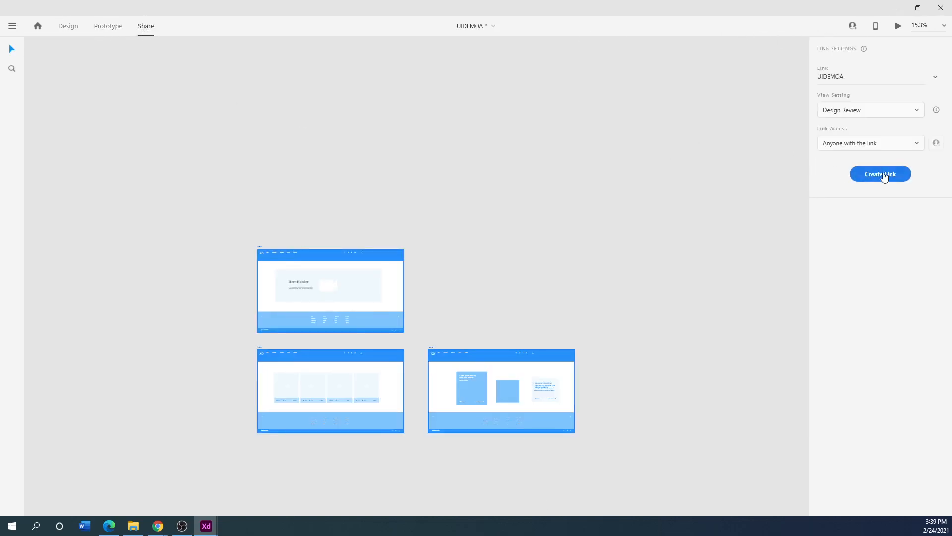
pyautogui.click(883, 176)
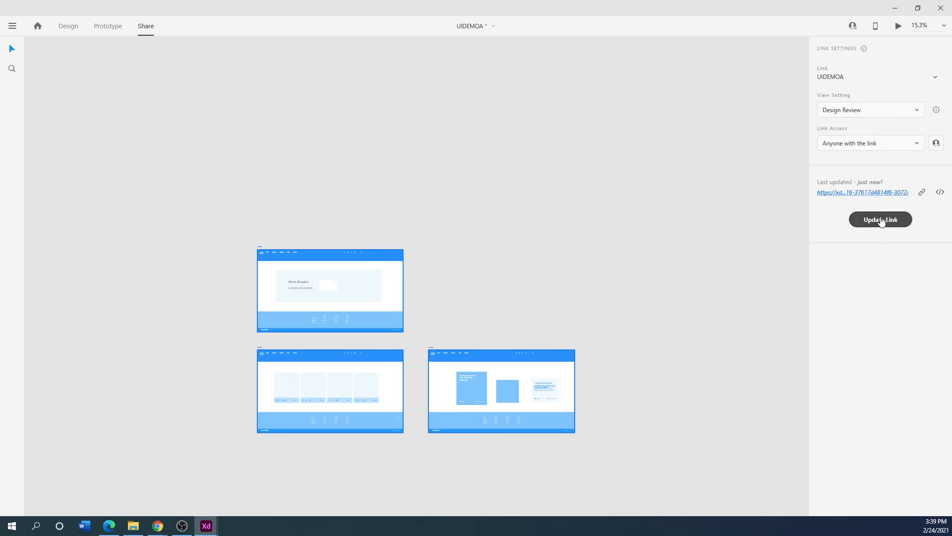
pyautogui.moveTo(245, 13); pyautogui.dragTo(363, 136)
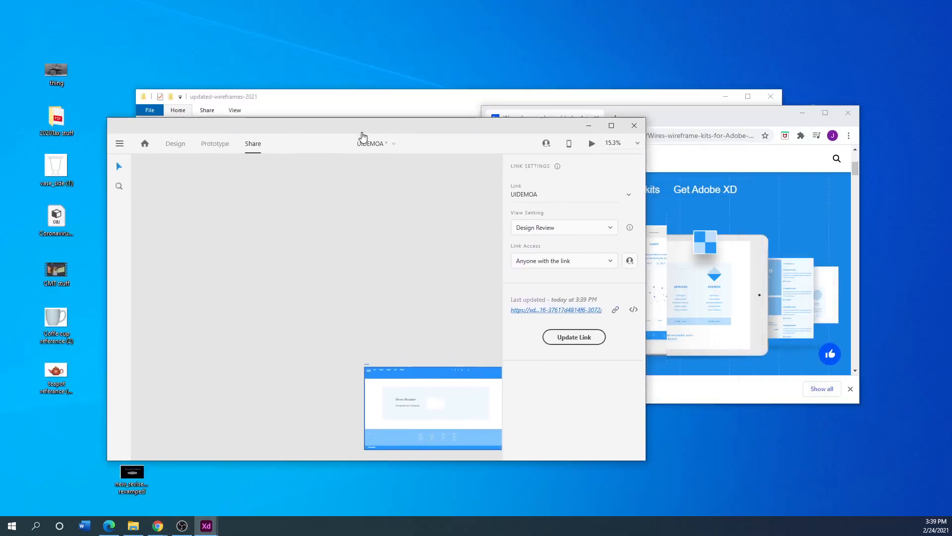
pyautogui.click(612, 126)
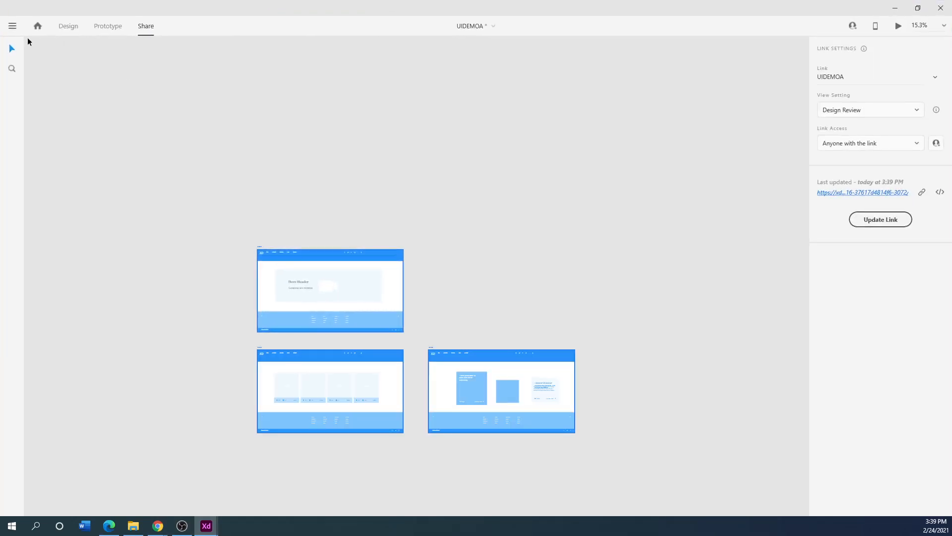
# Step: Return to Design mode and save the UIDEMOA document
pyautogui.click(69, 26)
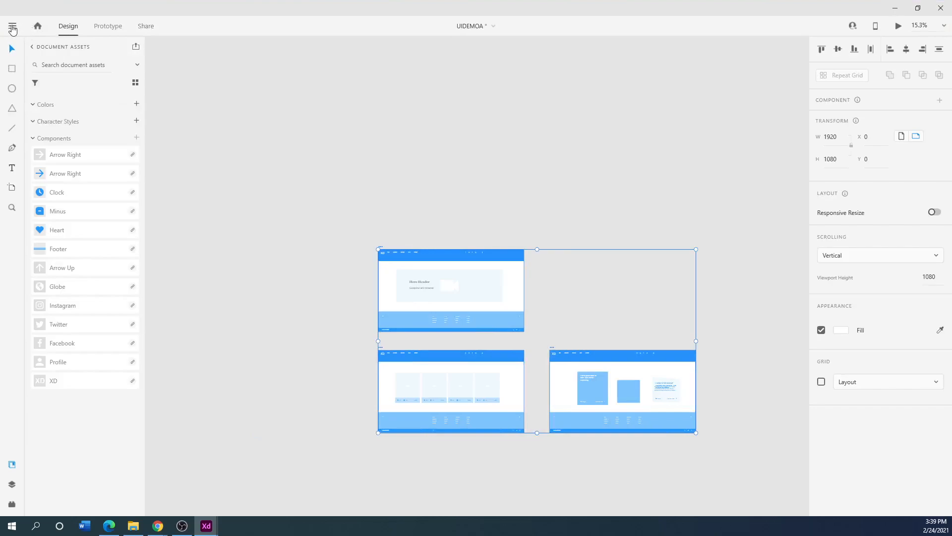
pyautogui.click(12, 27)
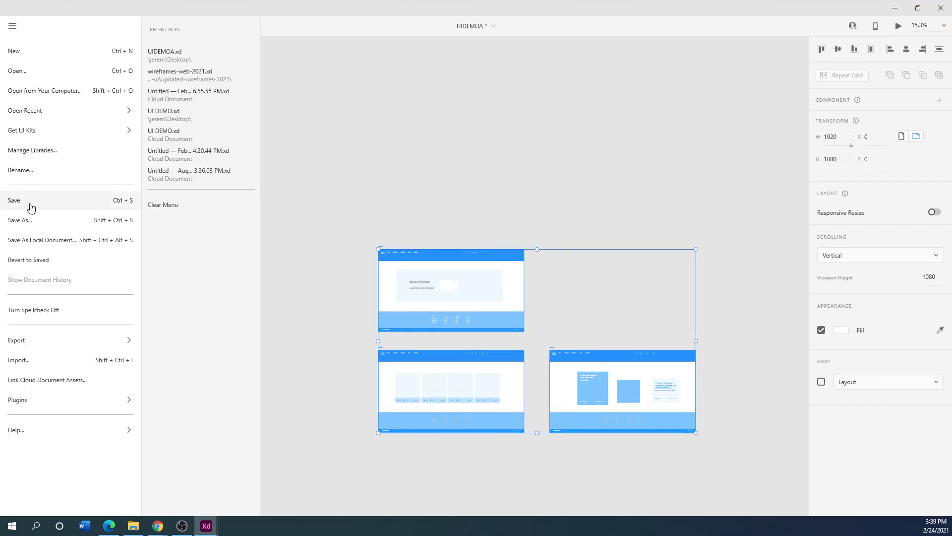
pyautogui.click(31, 203)
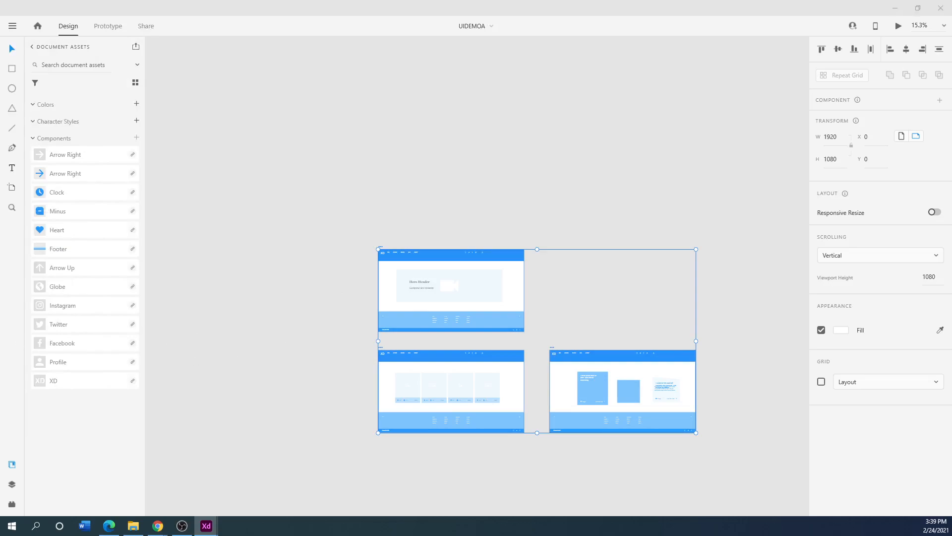
# Step: Shrink the document window and bring the Behance wireframe kit page forward in Chrome
pyautogui.moveTo(151, 15); pyautogui.dragTo(306, 196)
pyautogui.click(644, 115)
pyautogui.moveTo(644, 115); pyautogui.dragTo(387, 119)
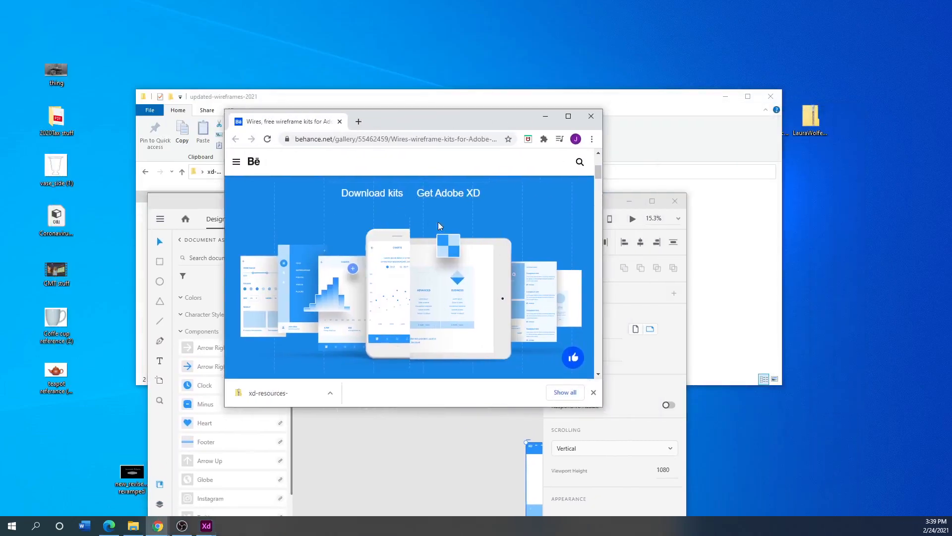
pyautogui.moveTo(459, 118); pyautogui.dragTo(579, 104)
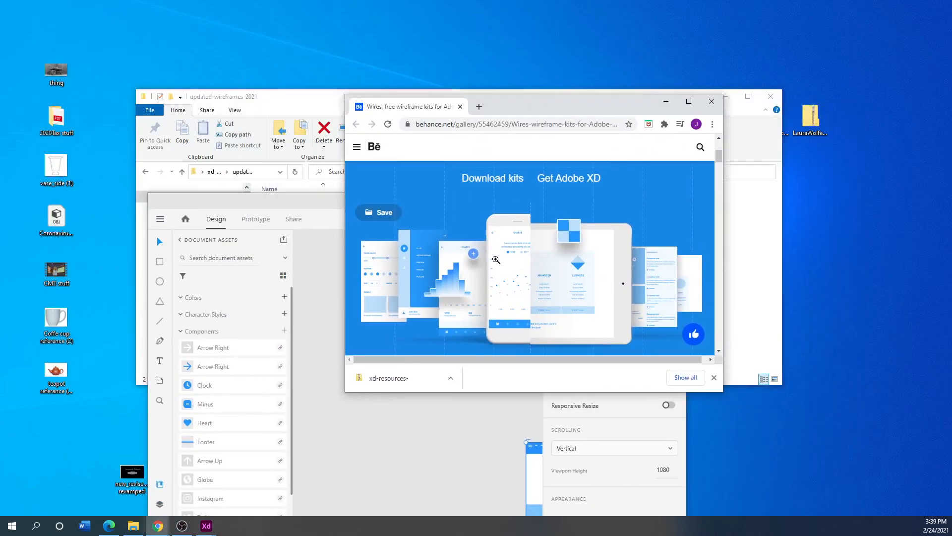
# Step: Bring the wireframes-web-2021 document into view in Adobe XD and look over its blog, content, landing and portfolio sections
pyautogui.moveTo(0, 49); pyautogui.dragTo(479, 56)
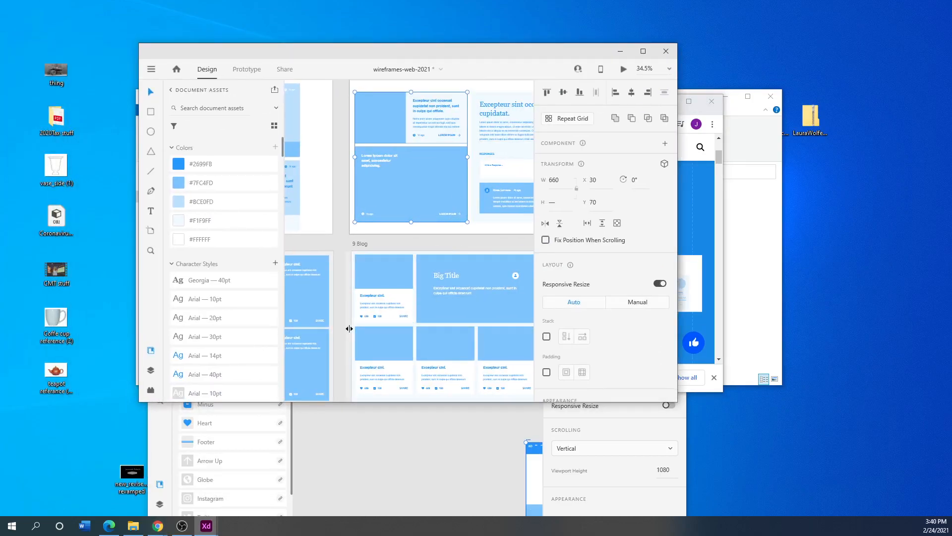
pyautogui.scroll(-3, 346, 329)
pyautogui.scroll(-2, 373, 199)
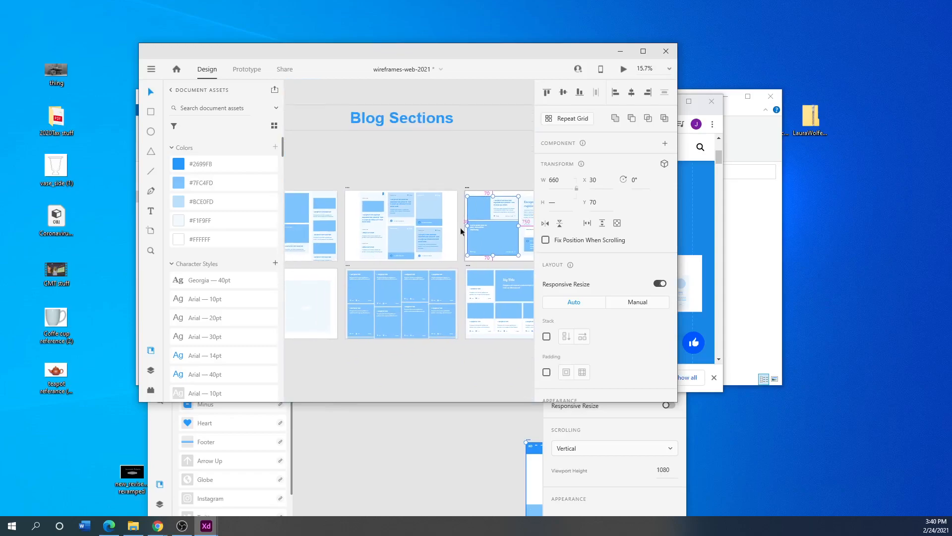
pyautogui.scroll(-2, 433, 366)
pyautogui.moveTo(408, 371); pyautogui.dragTo(383, 366)
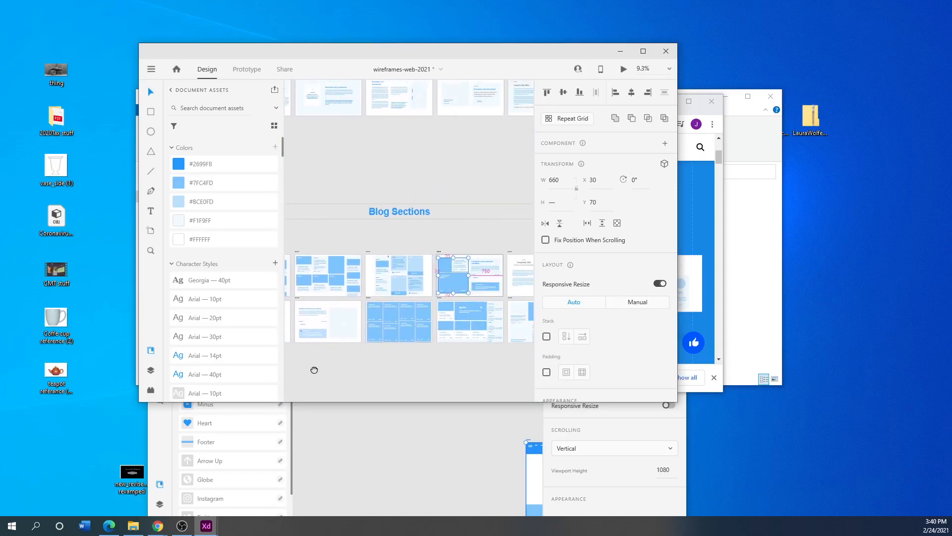
pyautogui.moveTo(454, 369); pyautogui.dragTo(525, 357)
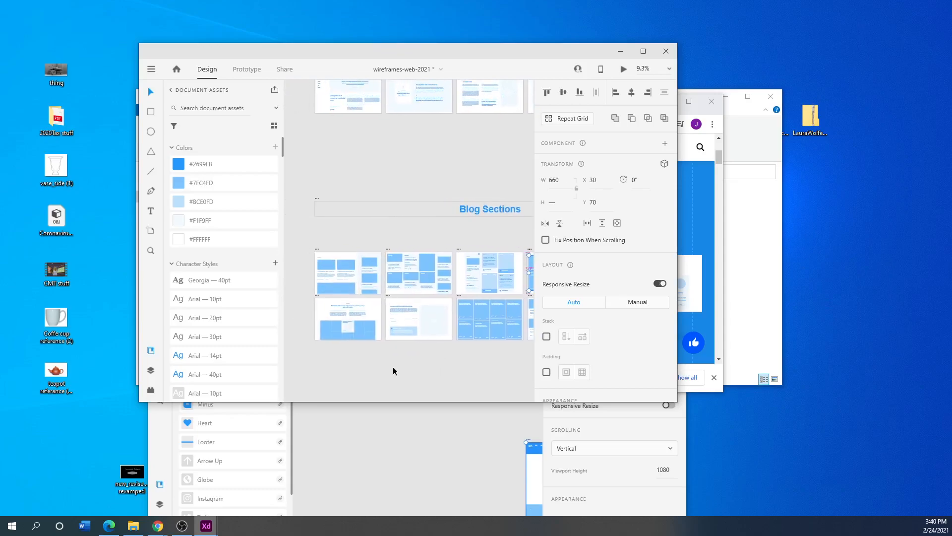
pyautogui.scroll(-3, 393, 367)
pyautogui.moveTo(397, 370); pyautogui.dragTo(477, 364)
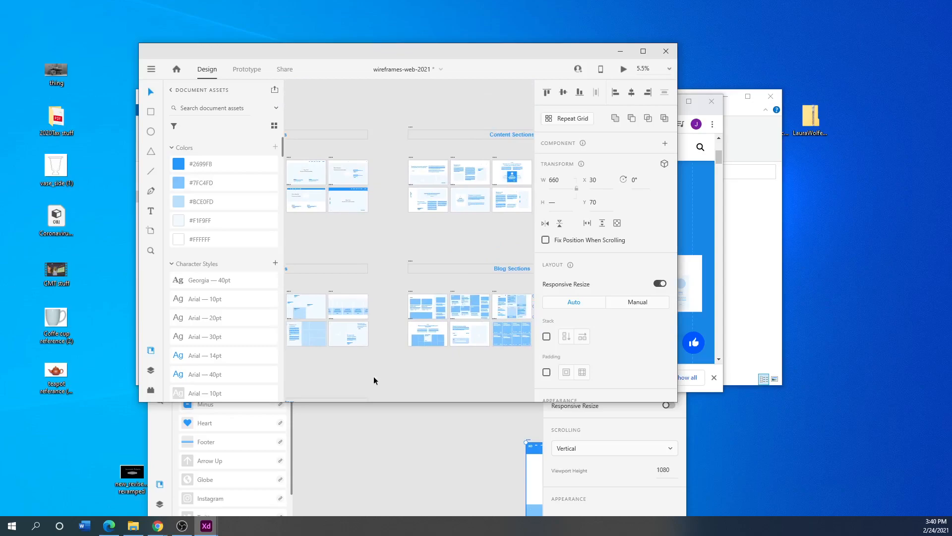
pyautogui.moveTo(391, 367); pyautogui.dragTo(456, 356)
pyautogui.moveTo(376, 50); pyautogui.dragTo(435, 115)
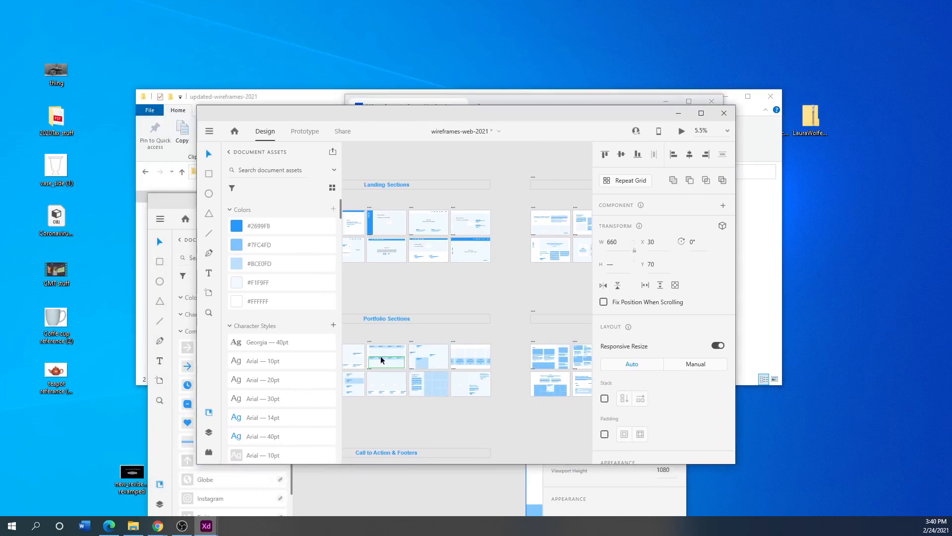
pyautogui.moveTo(419, 119); pyautogui.dragTo(0, 42)
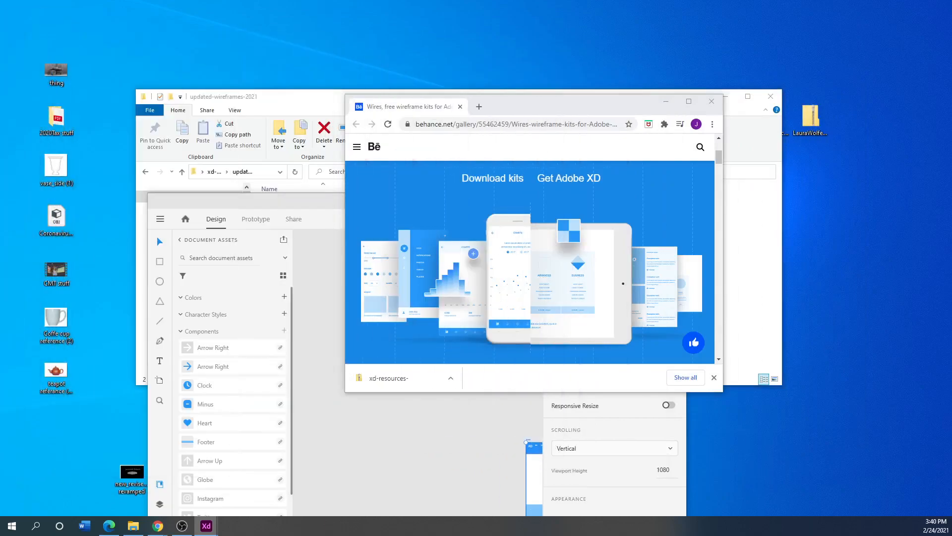
# Step: Move the browser window aside and maximize the UIDEMOA document window
pyautogui.moveTo(516, 106); pyautogui.dragTo(622, 135)
pyautogui.moveTo(379, 199); pyautogui.dragTo(381, 66)
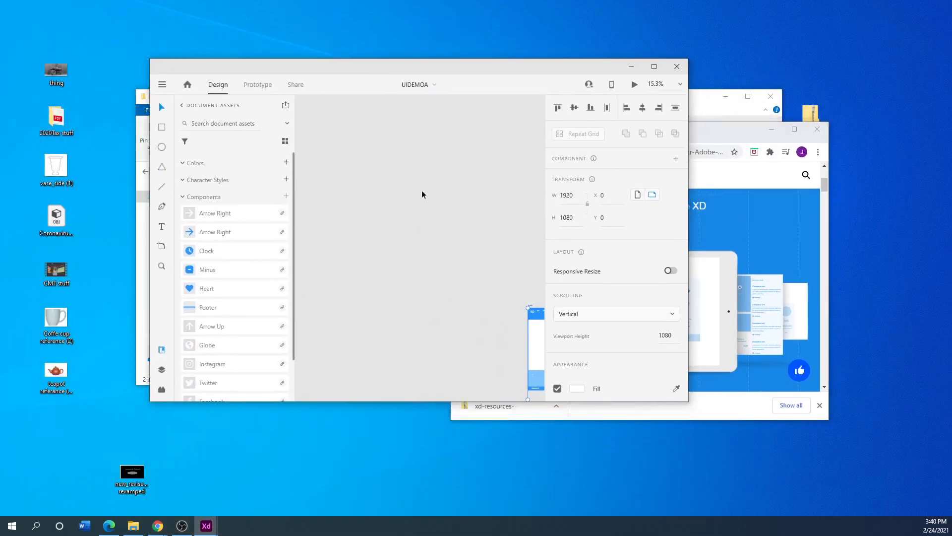
pyautogui.click(654, 67)
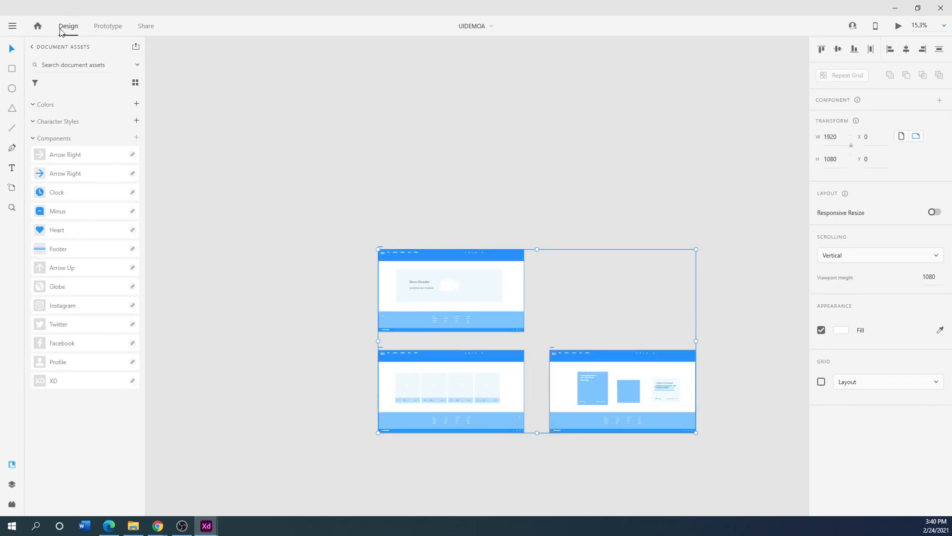
# Step: Open the Learn section of the XD home screen and browse its full collection of tutorials
pyautogui.click(38, 26)
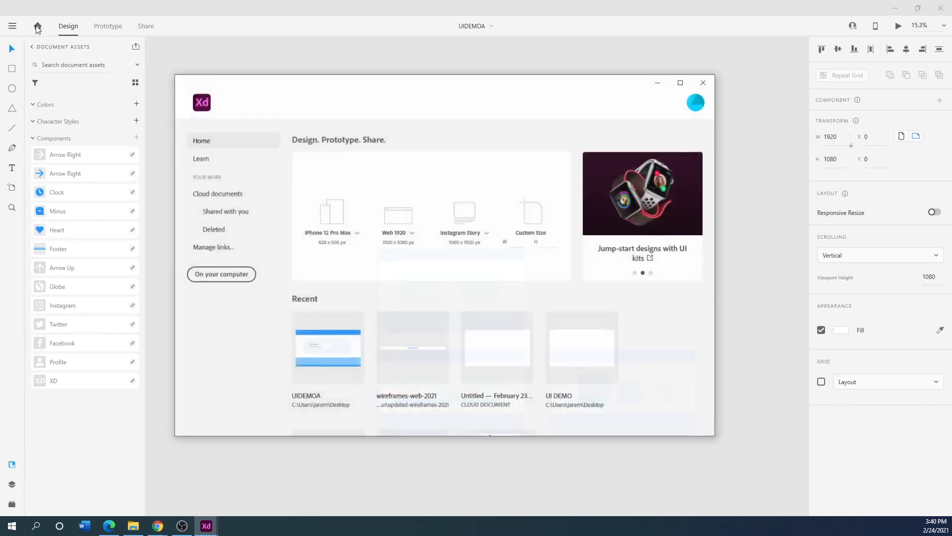
pyautogui.click(204, 160)
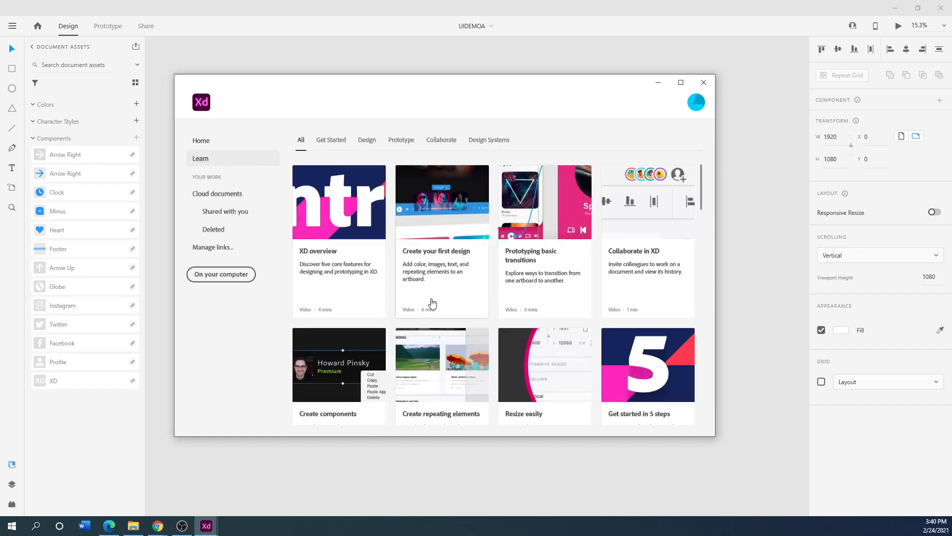
pyautogui.scroll(-2, 448, 374)
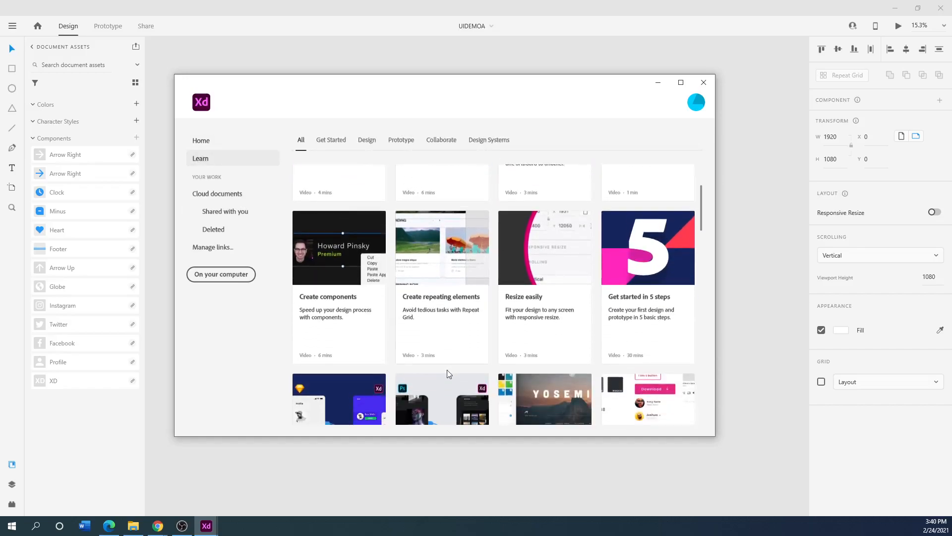
pyautogui.scroll(-5, 447, 375)
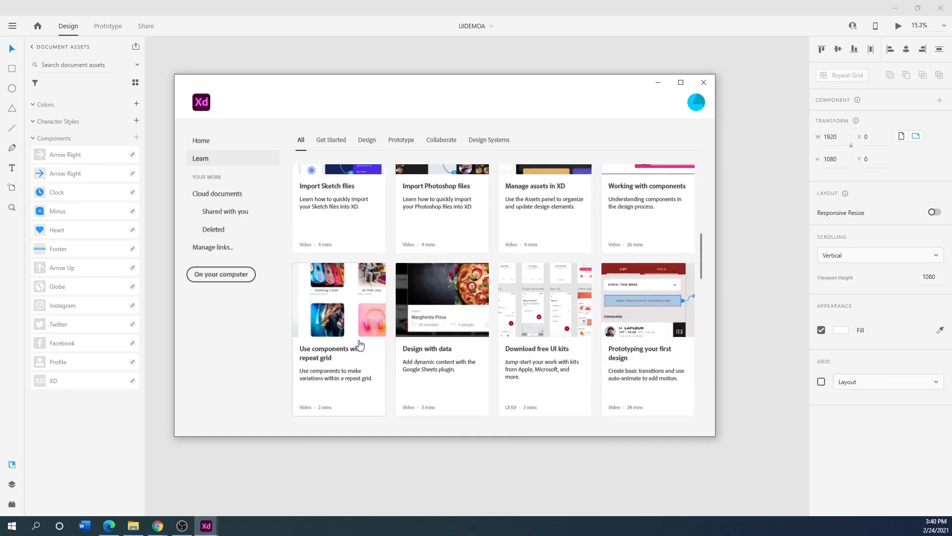
pyautogui.scroll(-7, 360, 345)
pyautogui.scroll(-6, 369, 330)
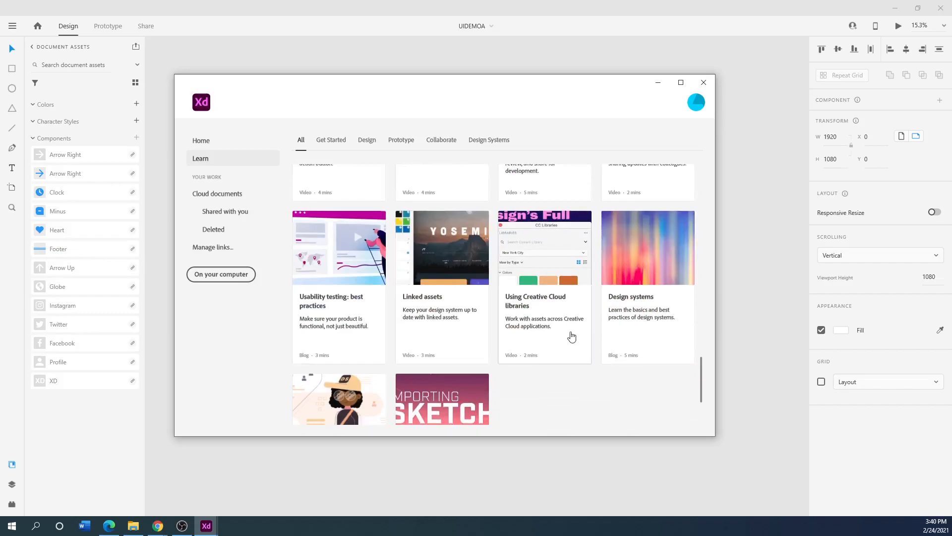
pyautogui.scroll(2, 368, 323)
pyautogui.scroll(7, 368, 324)
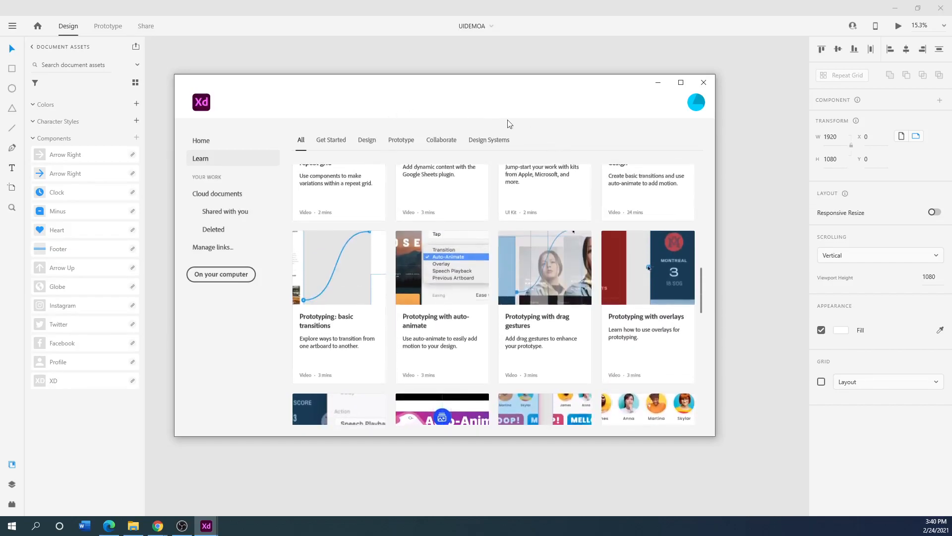